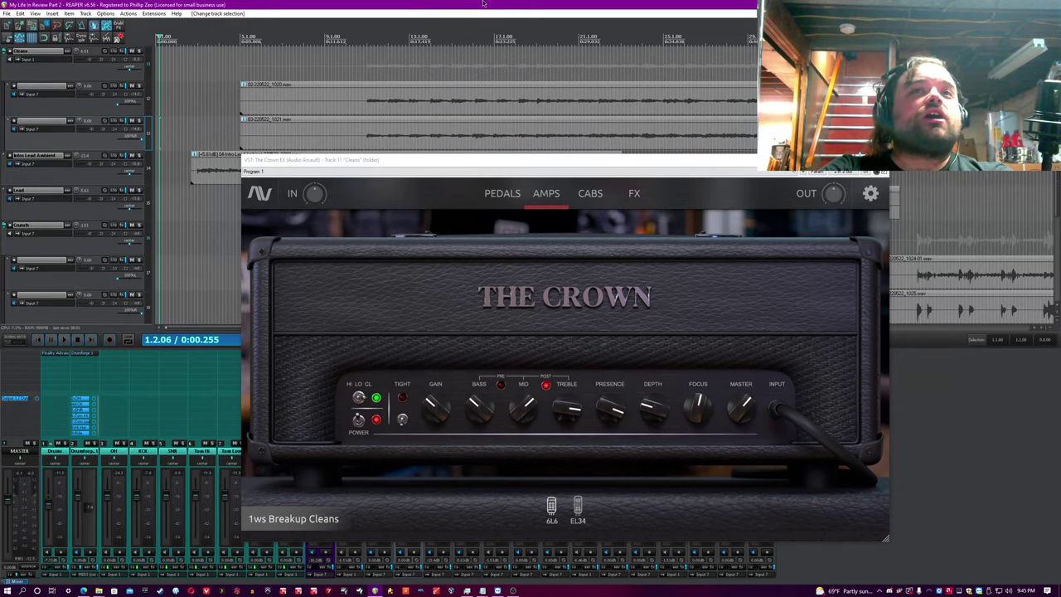
- Bring the Drums tracks at the start of the track list into view and reposition The Crown EX plugin window
left_click(147, 76)
scroll(147, 77, "up", 8)
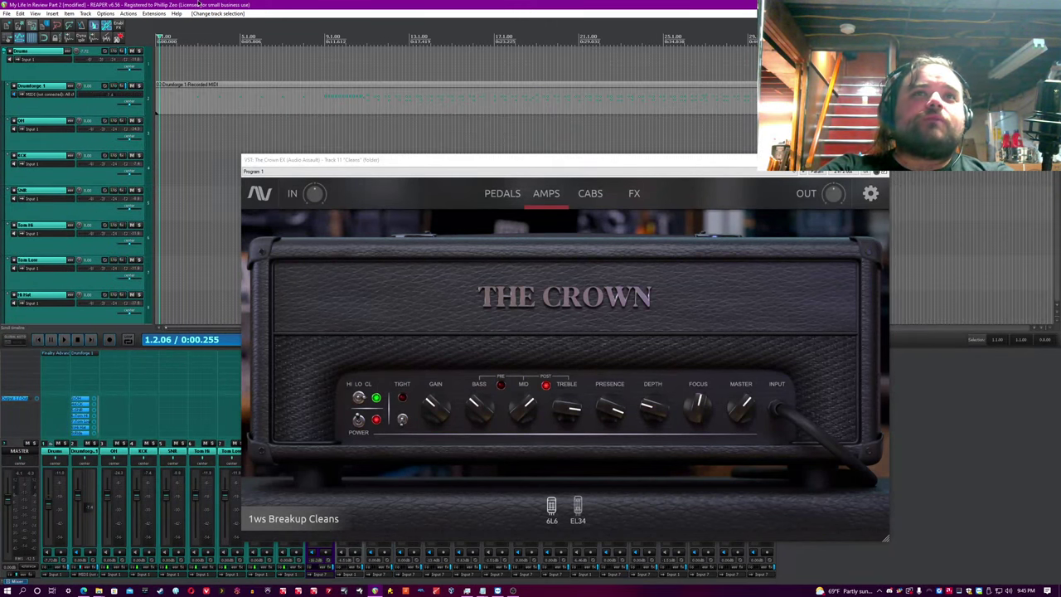
left_click_drag(361, 160, 400, 174)
left_click(257, 4)
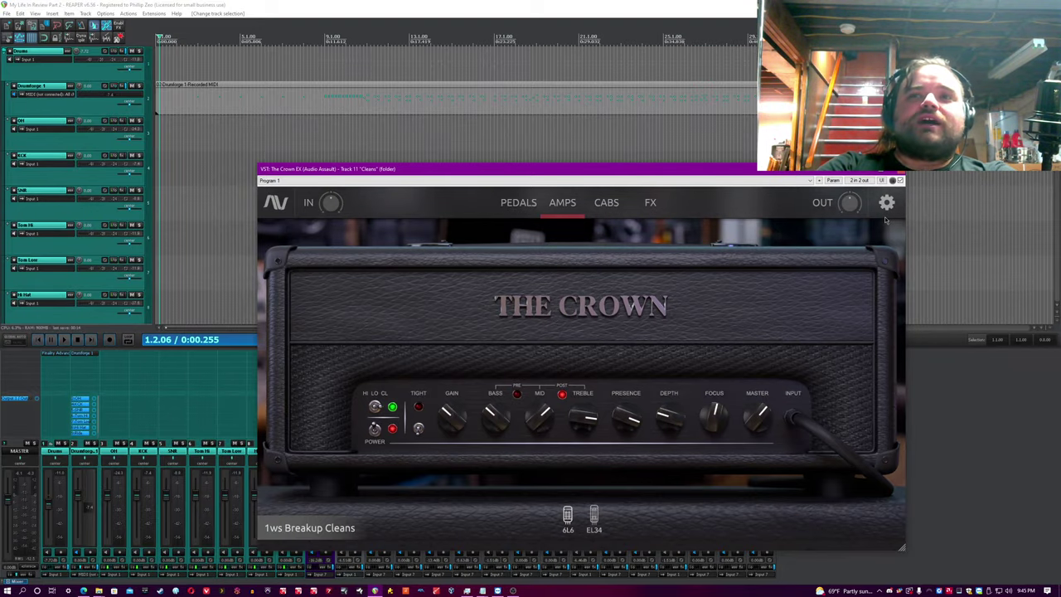
- Inspect the noise gate, booster and screamer pedals, and return to the amp head
left_click(515, 204)
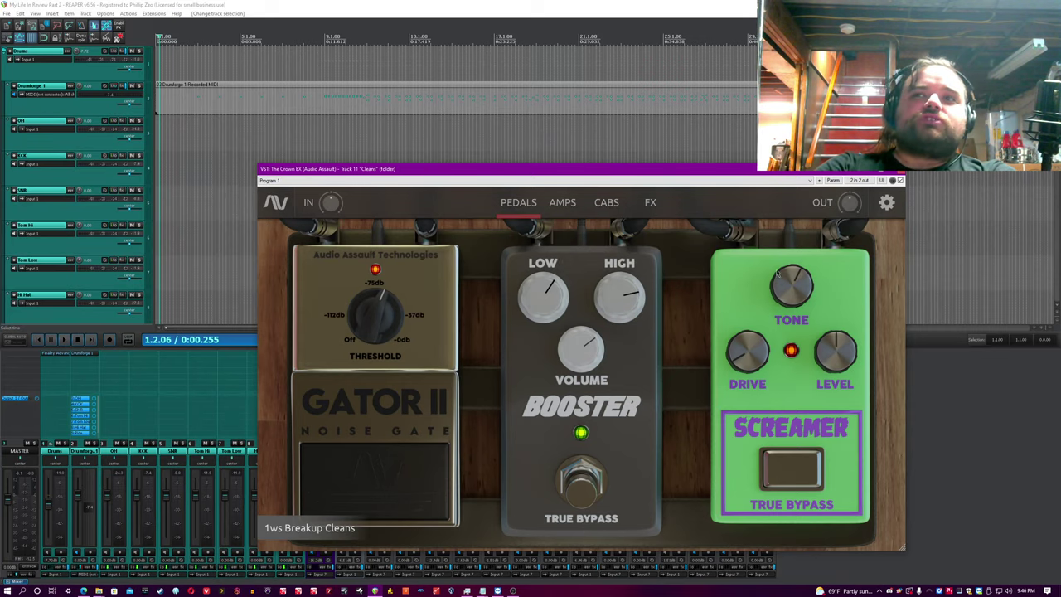
left_click(567, 203)
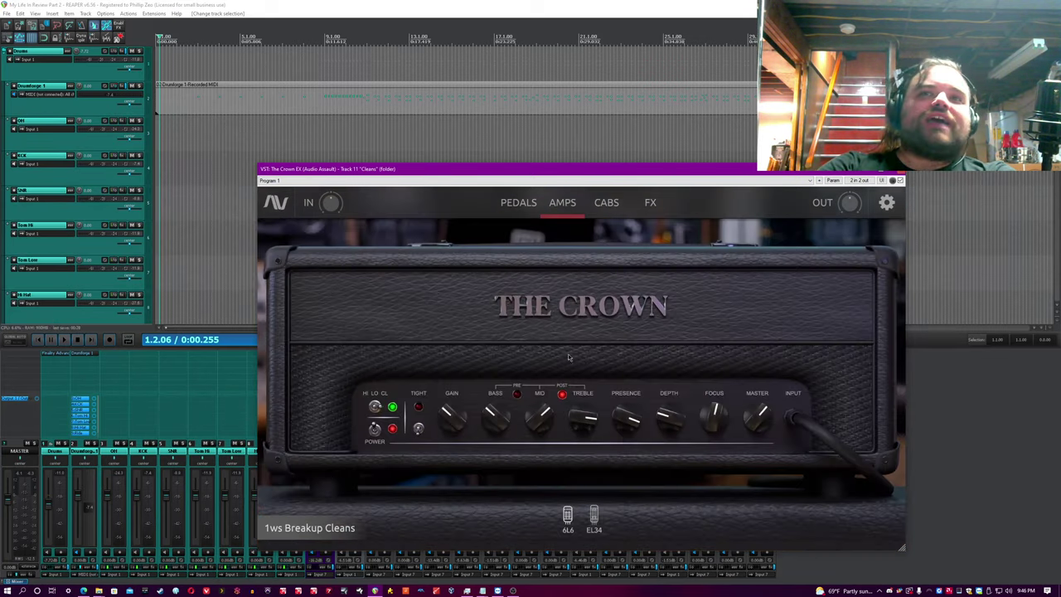
- Switch the amp channel back and forth between Lead and Clean, ending on Clean, and turn the amp's power off and on again
left_click(374, 406)
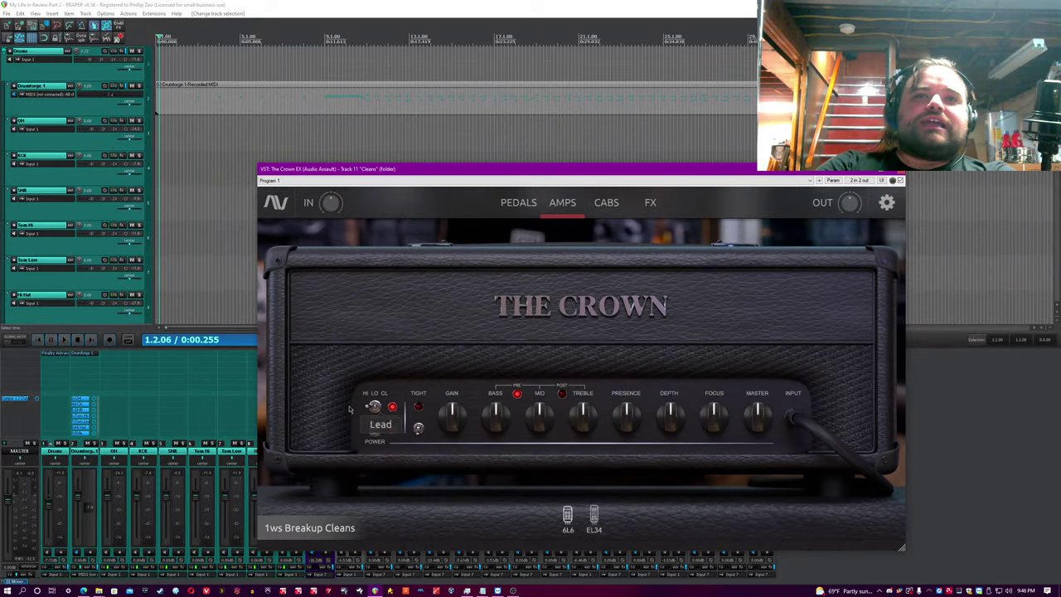
left_click(373, 406)
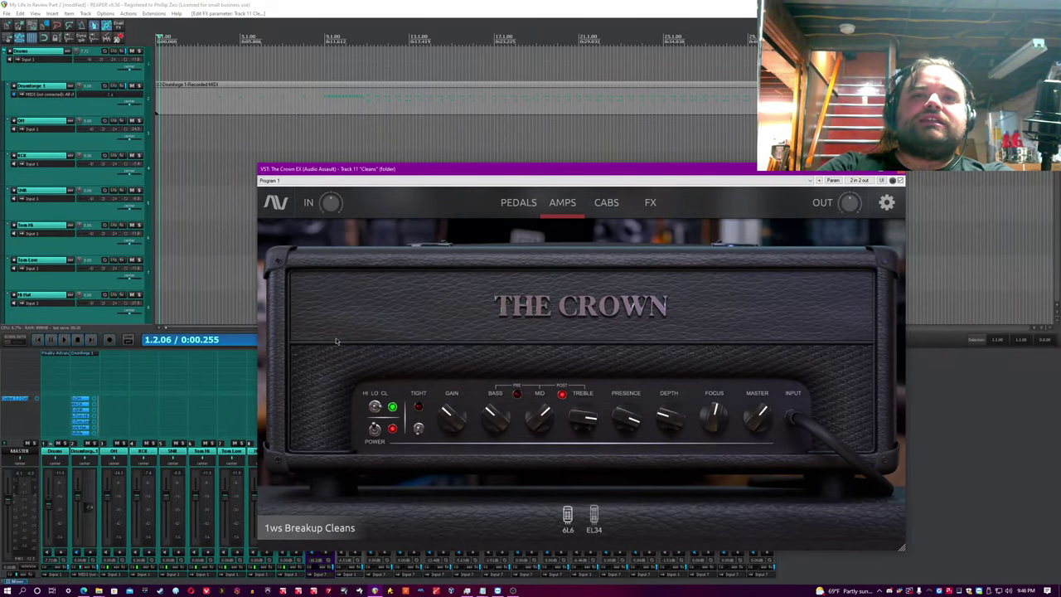
left_click(373, 407)
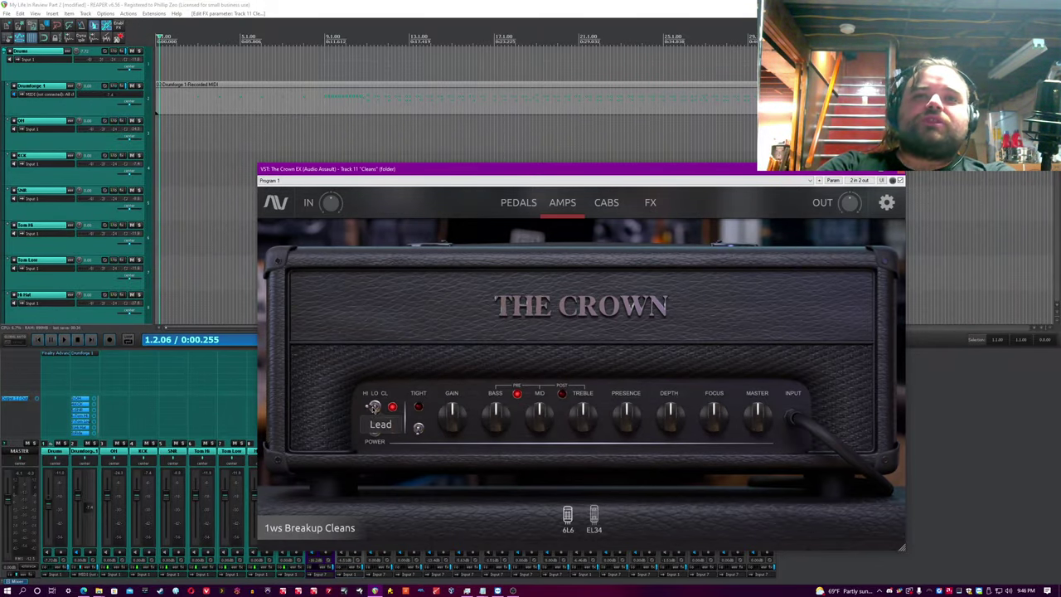
left_click(374, 406)
left_click(374, 406)
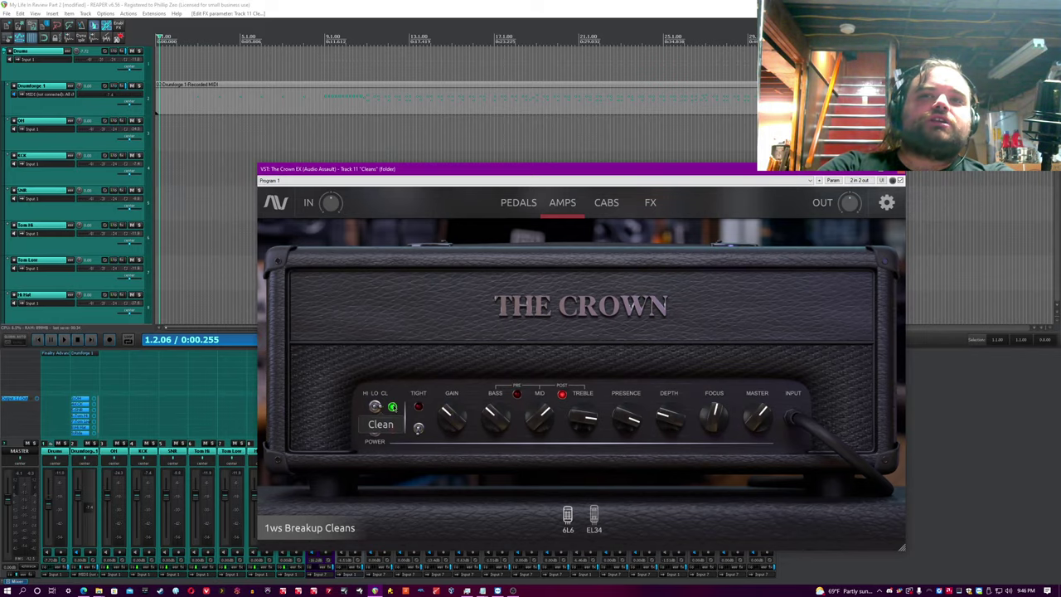
left_click(374, 406)
left_click(373, 406)
left_click(374, 407)
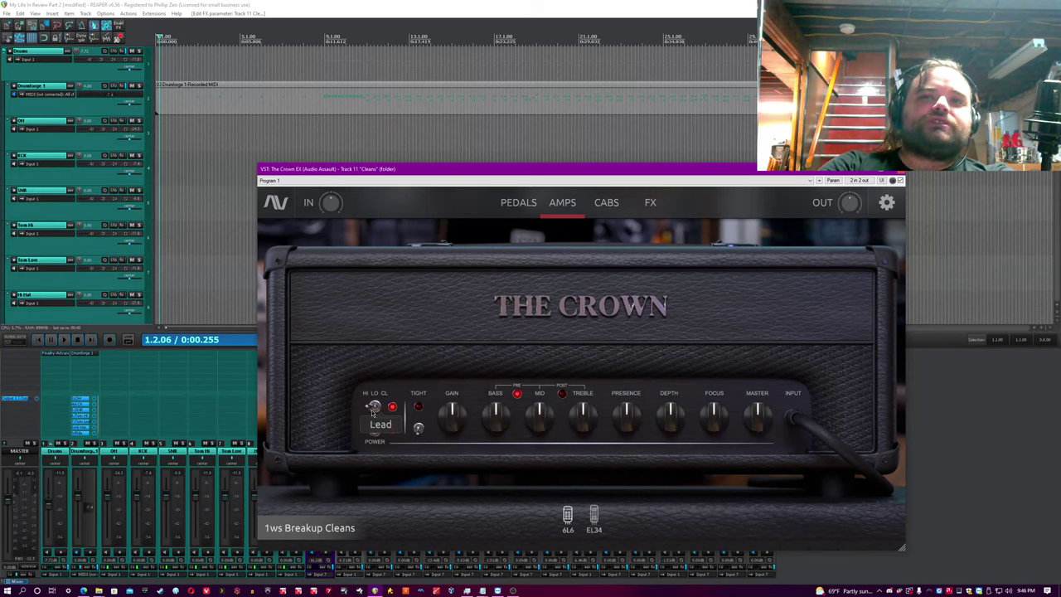
left_click(374, 406)
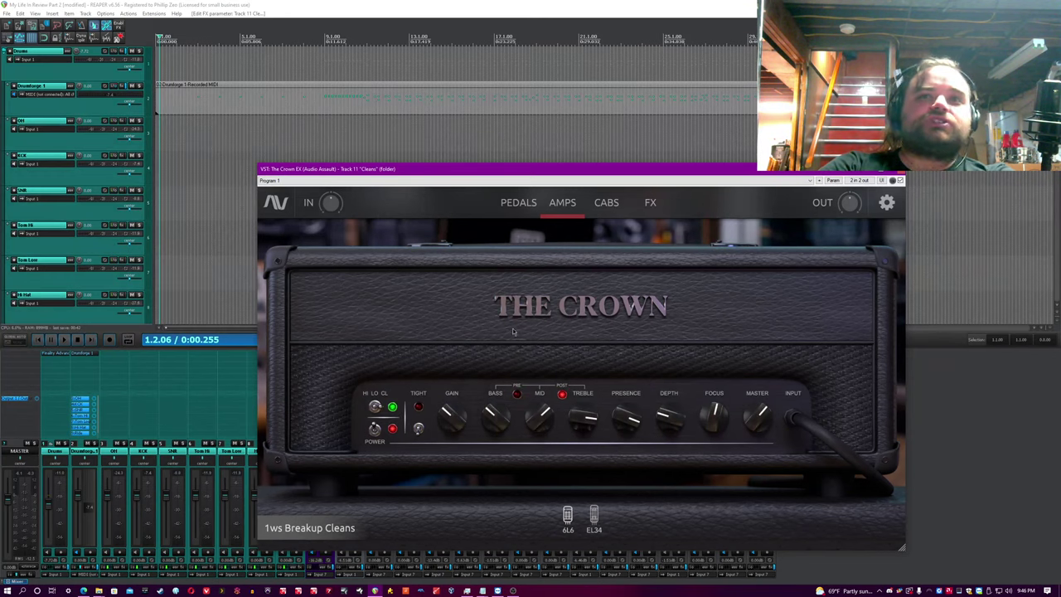
left_click(374, 430)
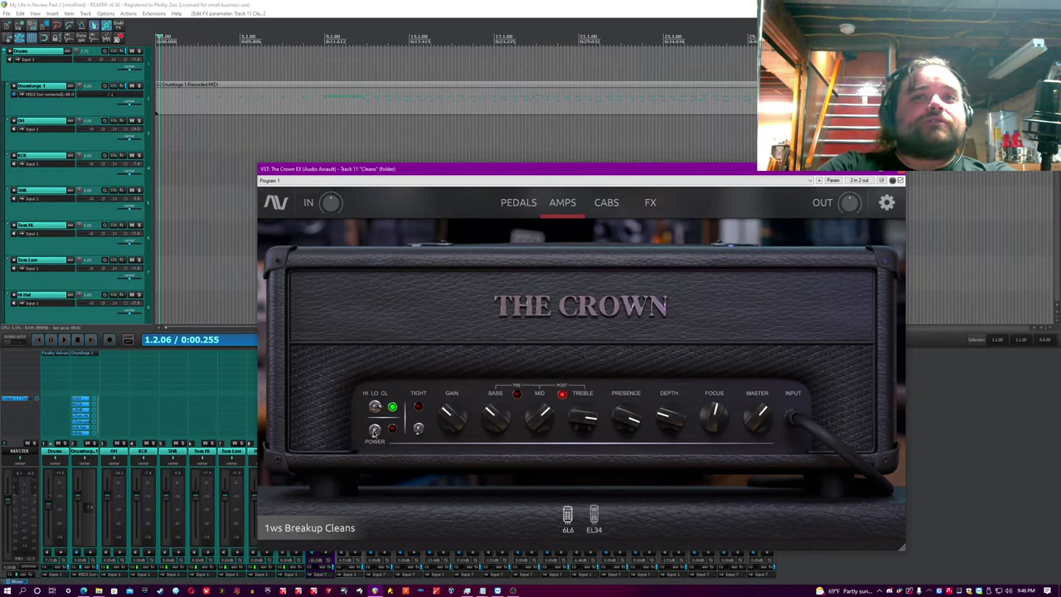
left_click(374, 430)
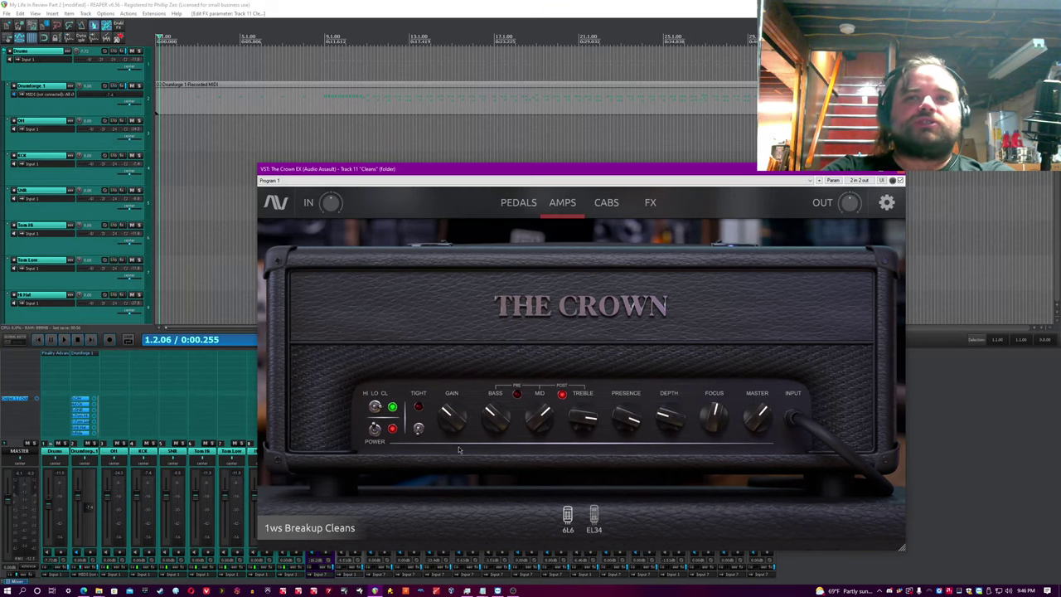
- Check the clean channel's gain, bass, mid, treble, presence, depth and focus settings on the amp
mouse_move(458, 412)
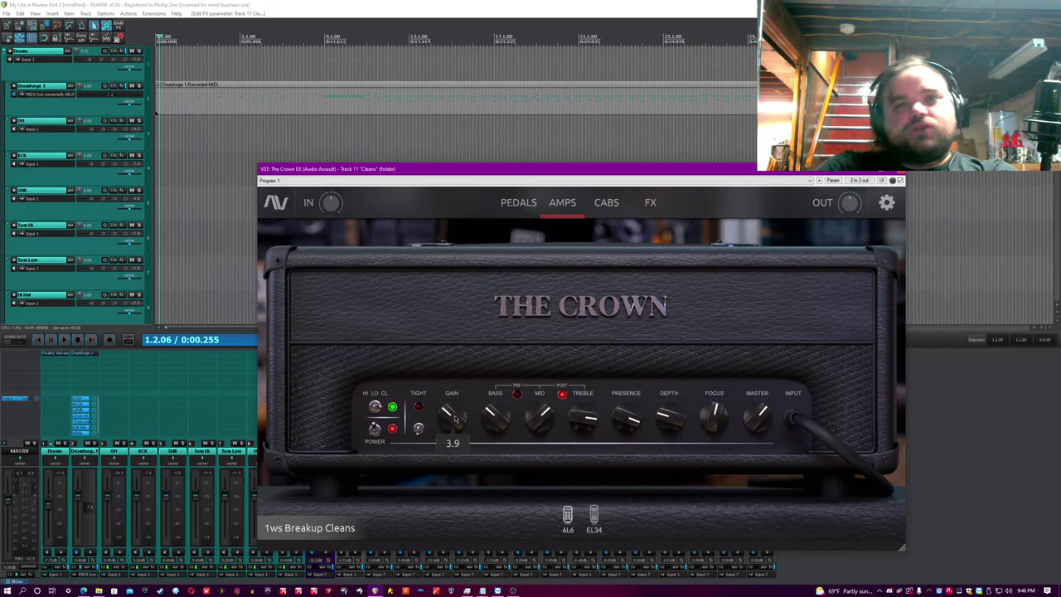
mouse_move(498, 425)
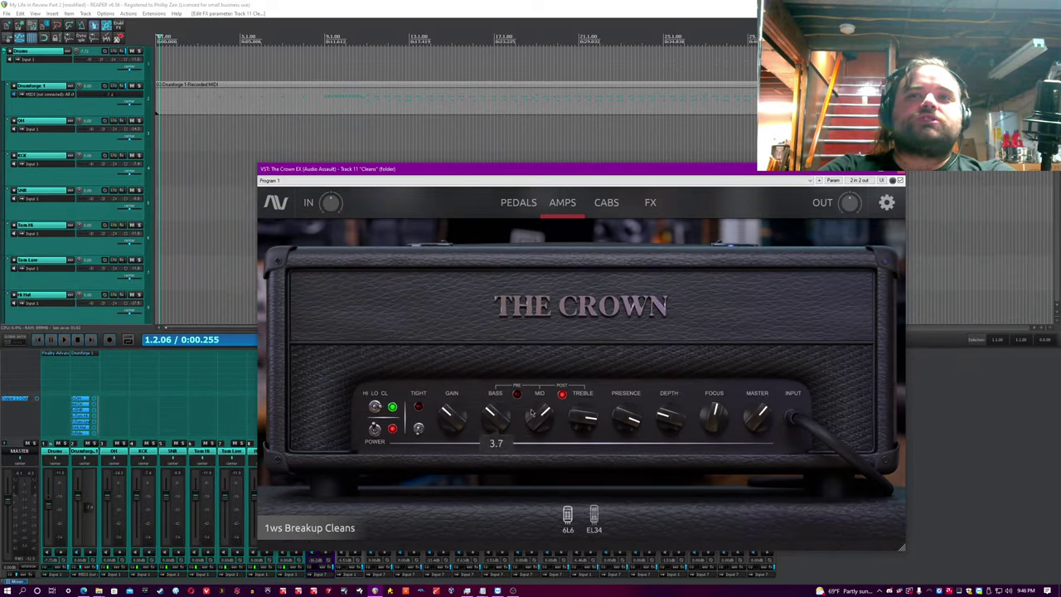
mouse_move(544, 410)
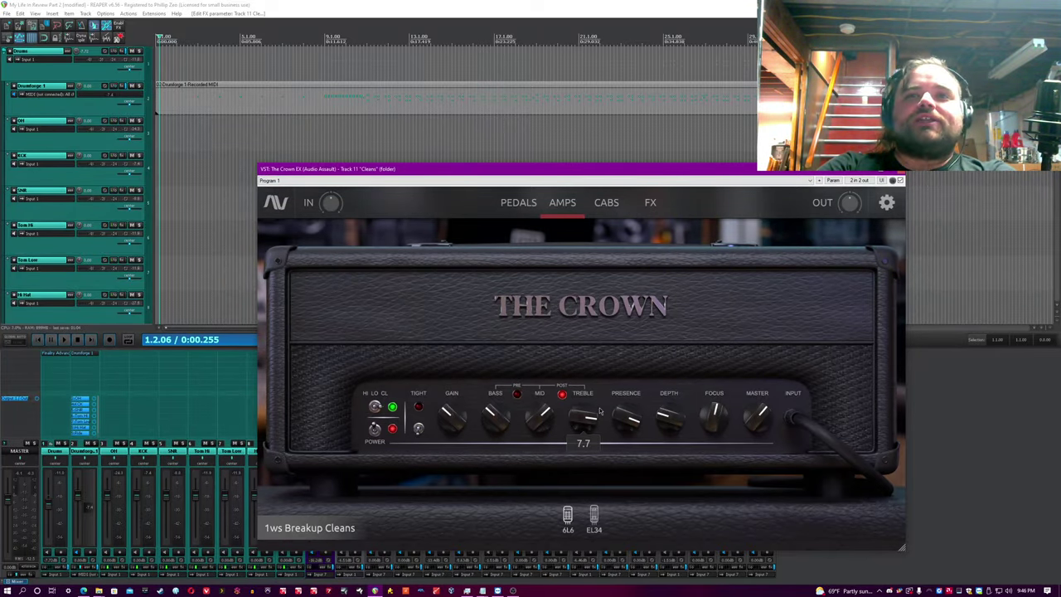
mouse_move(579, 395)
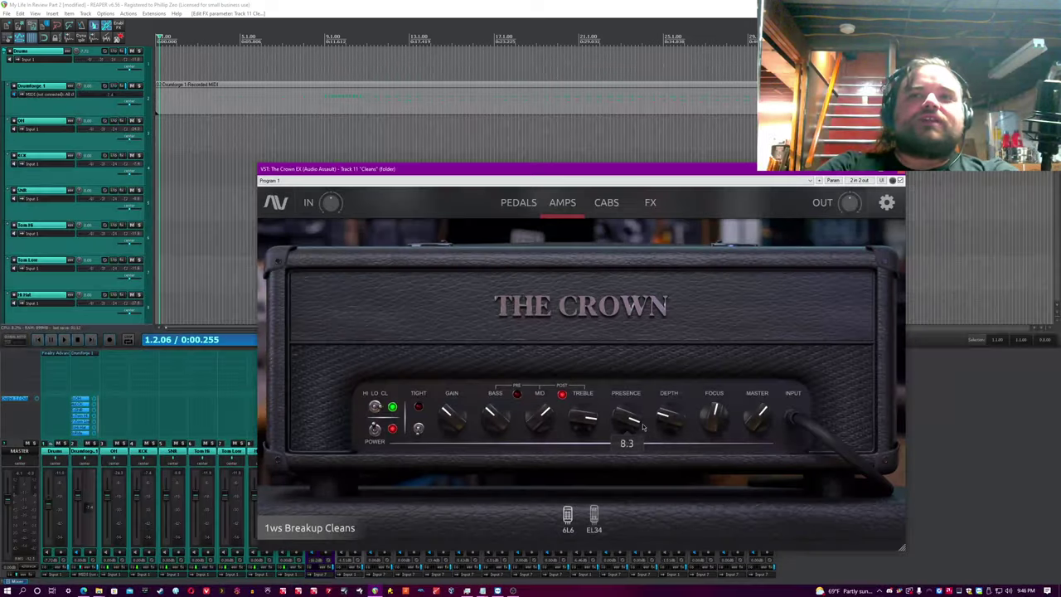
mouse_move(671, 432)
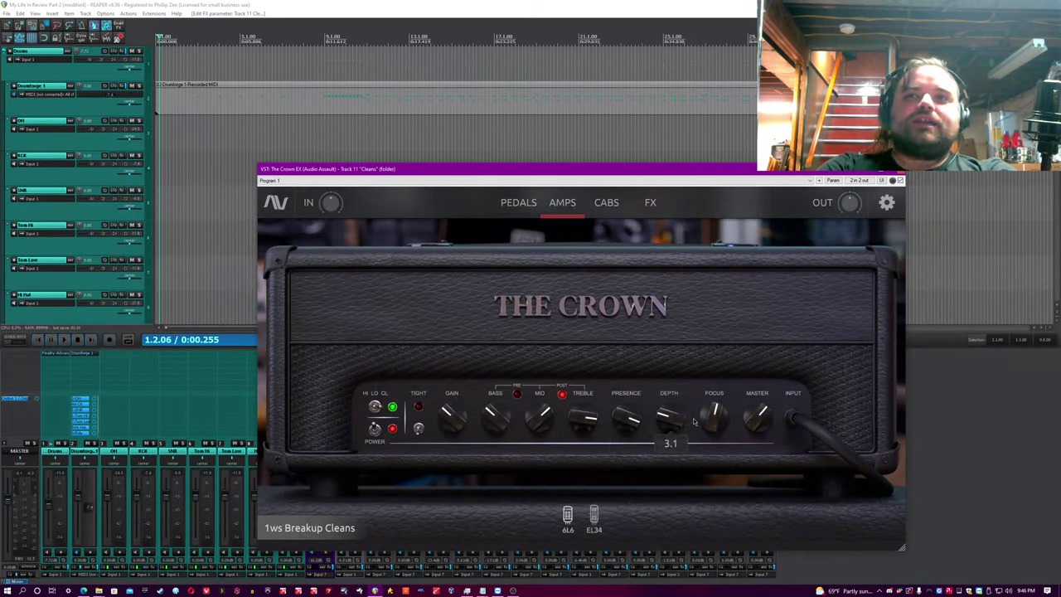
mouse_move(704, 433)
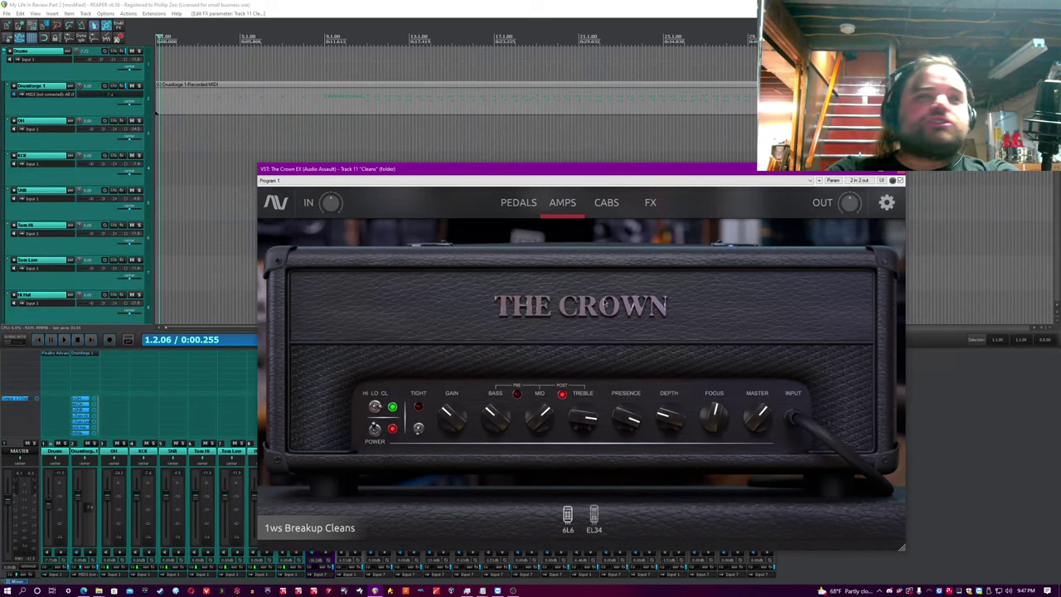
- Examine the cabinet's microphones, filter, level and mic blend controls
left_click(594, 215)
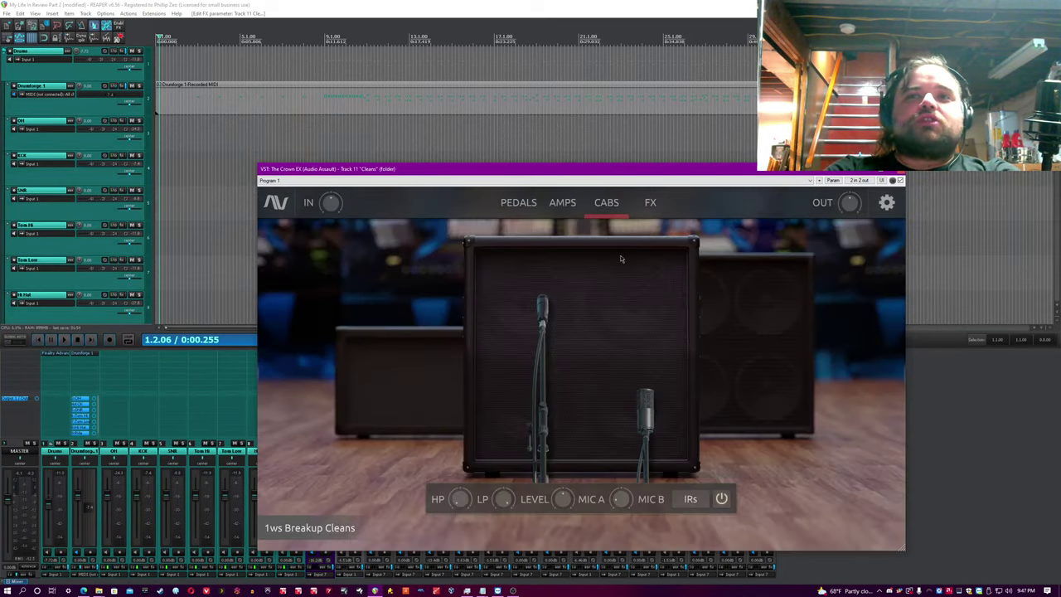
mouse_move(447, 503)
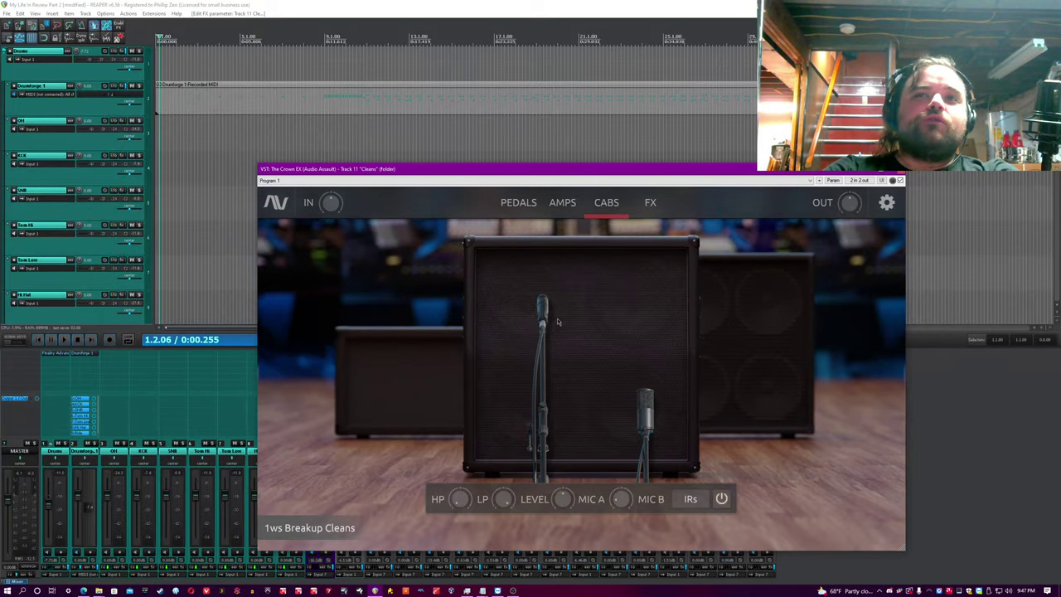
mouse_move(546, 312)
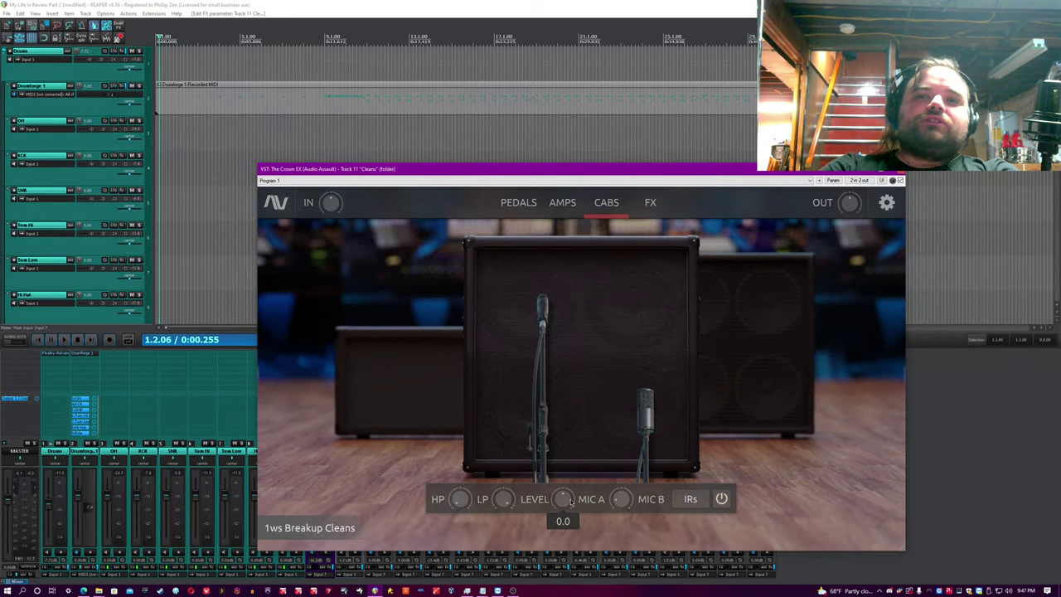
mouse_move(617, 506)
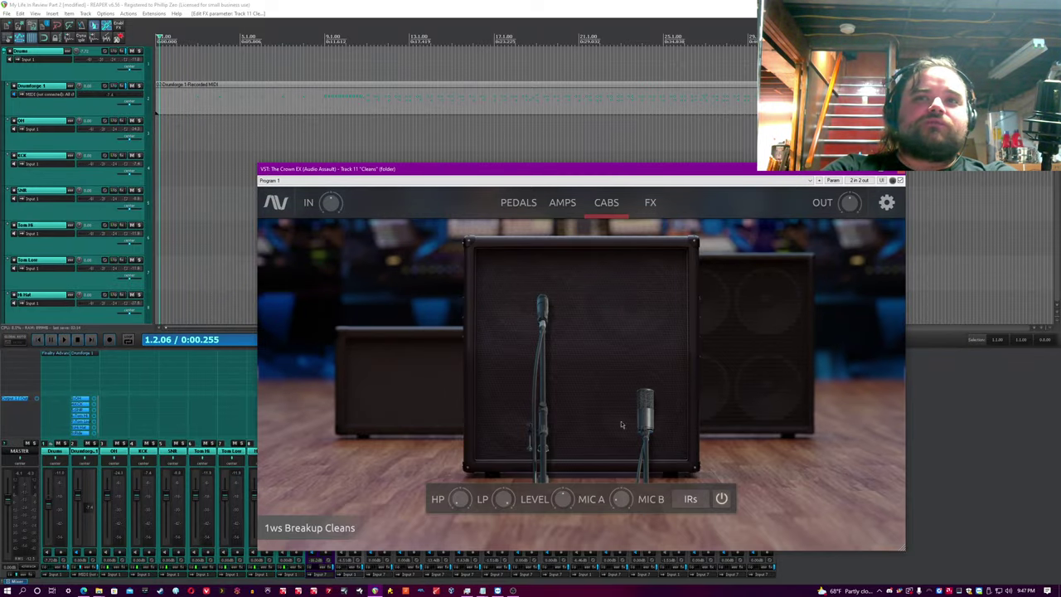
- Open the cabinet's IR Loader and review its impulse response lists, mic position sliders, A/B blend and align controls
left_click(690, 504)
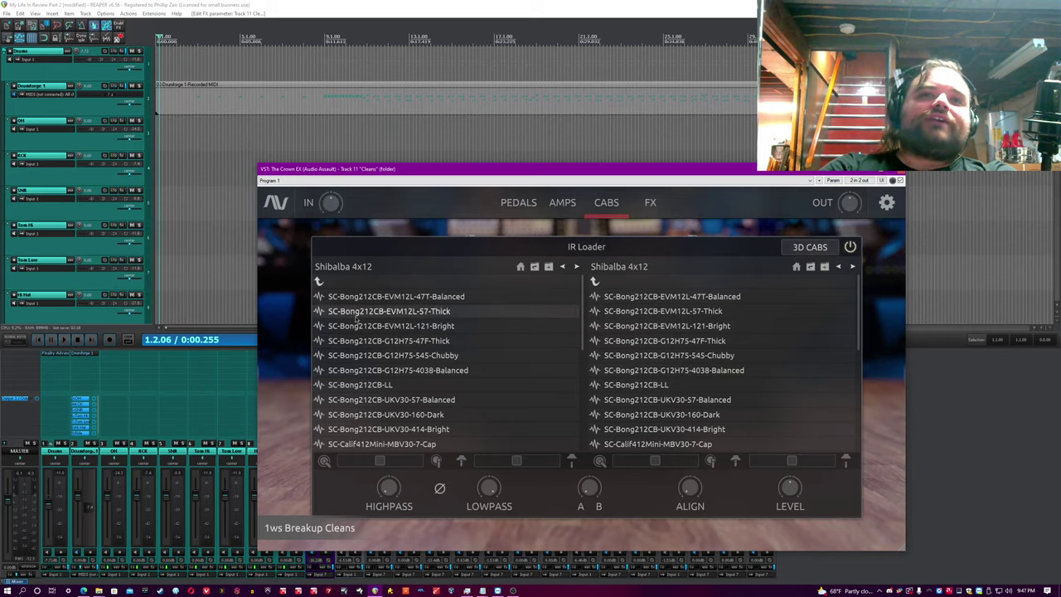
scroll(398, 327, "down", 3)
scroll(466, 335, "up", 3)
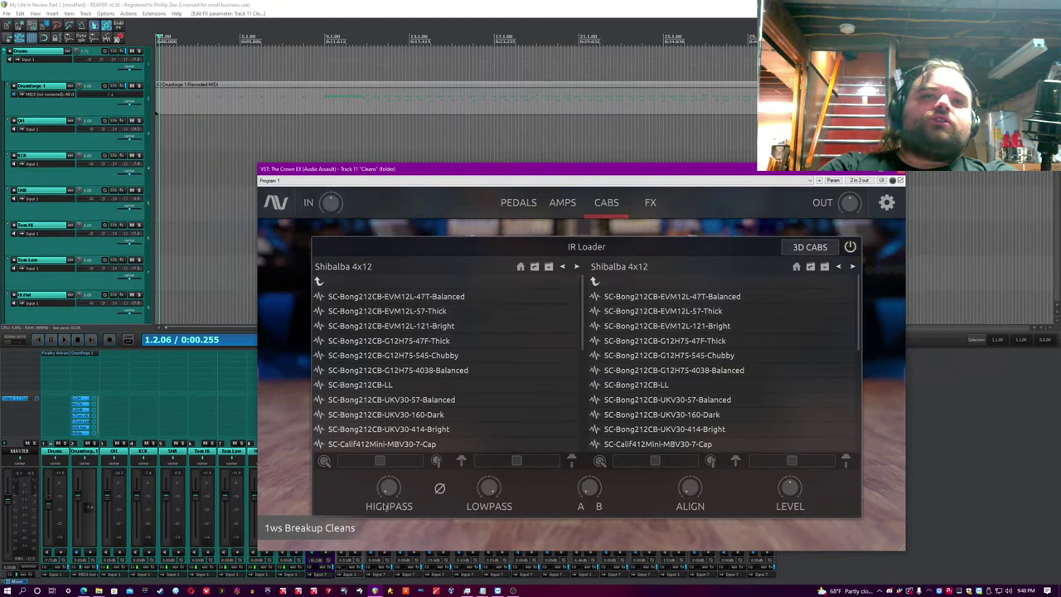
mouse_move(381, 463)
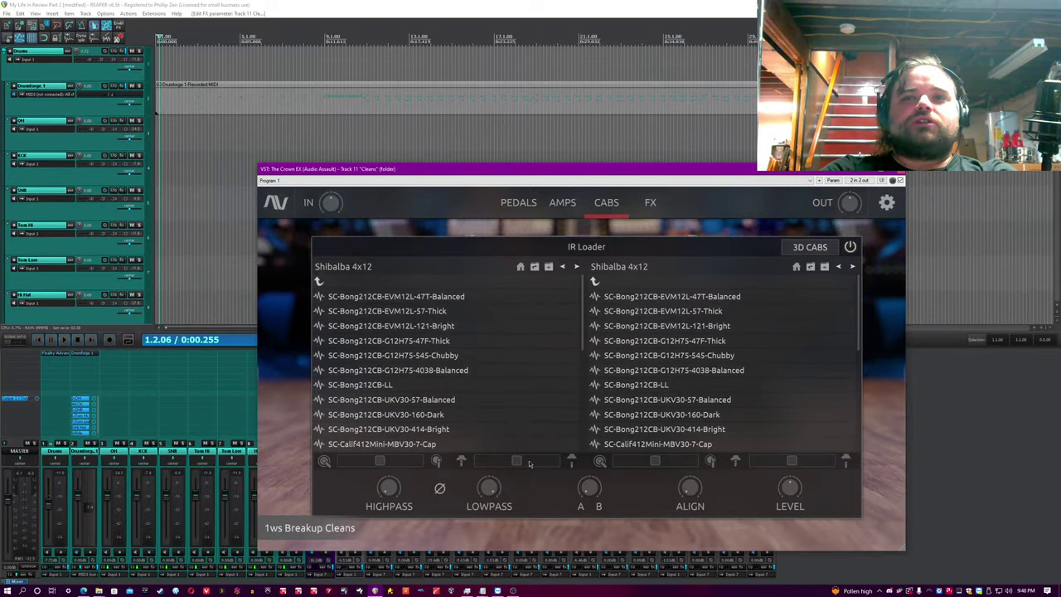
mouse_move(581, 490)
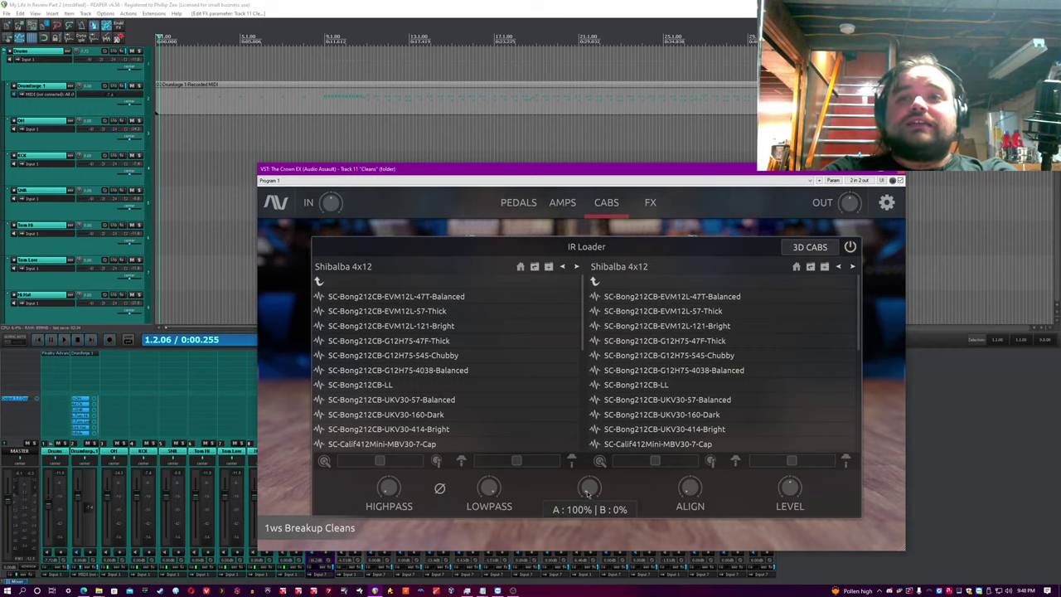
mouse_move(688, 490)
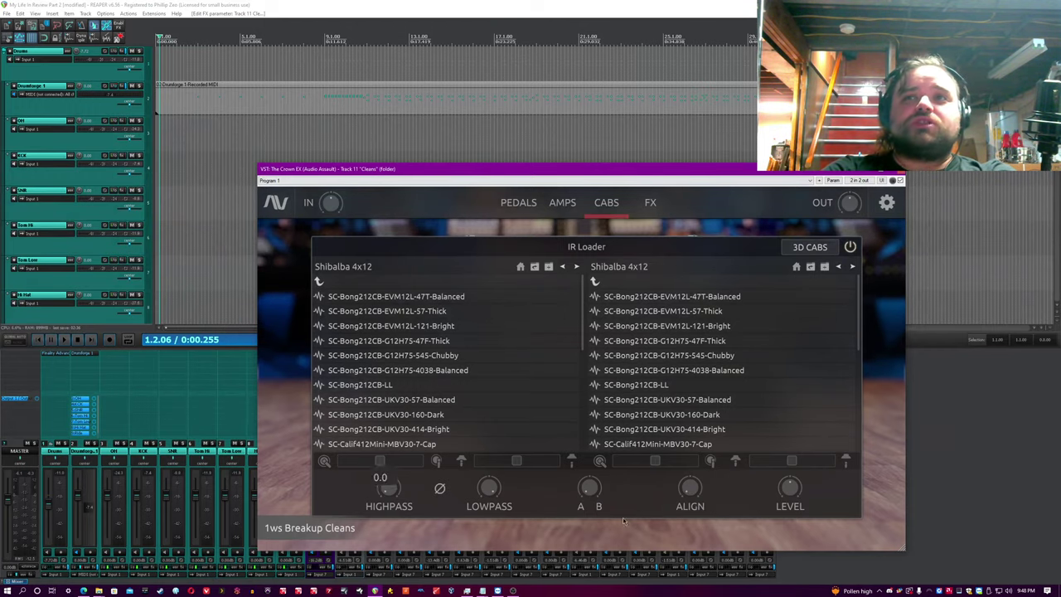
- Examine the graphic EQ bands and the chorus controls in the effects rack
left_click(650, 205)
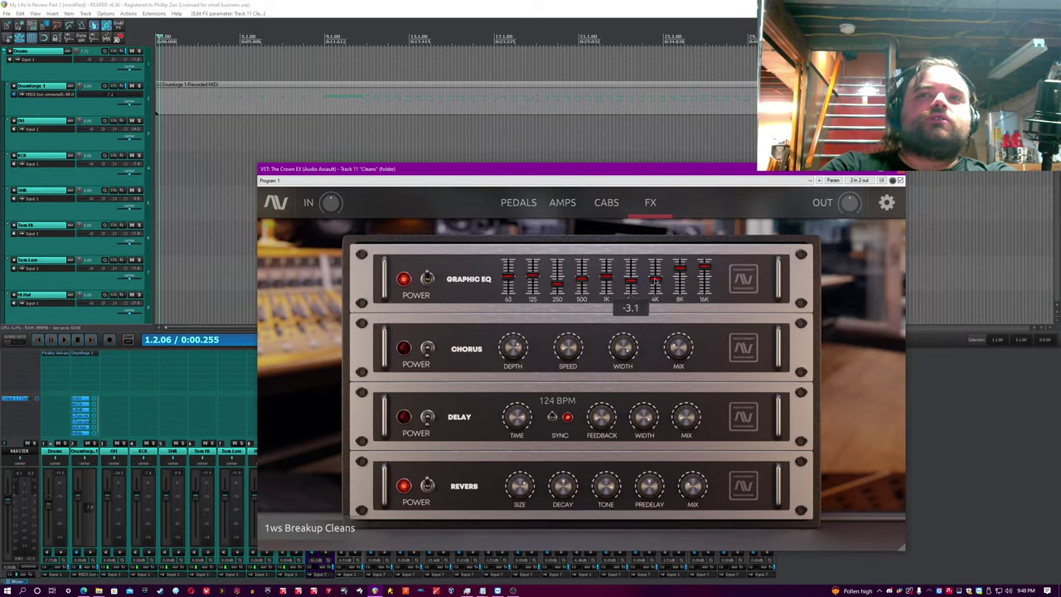
mouse_move(682, 276)
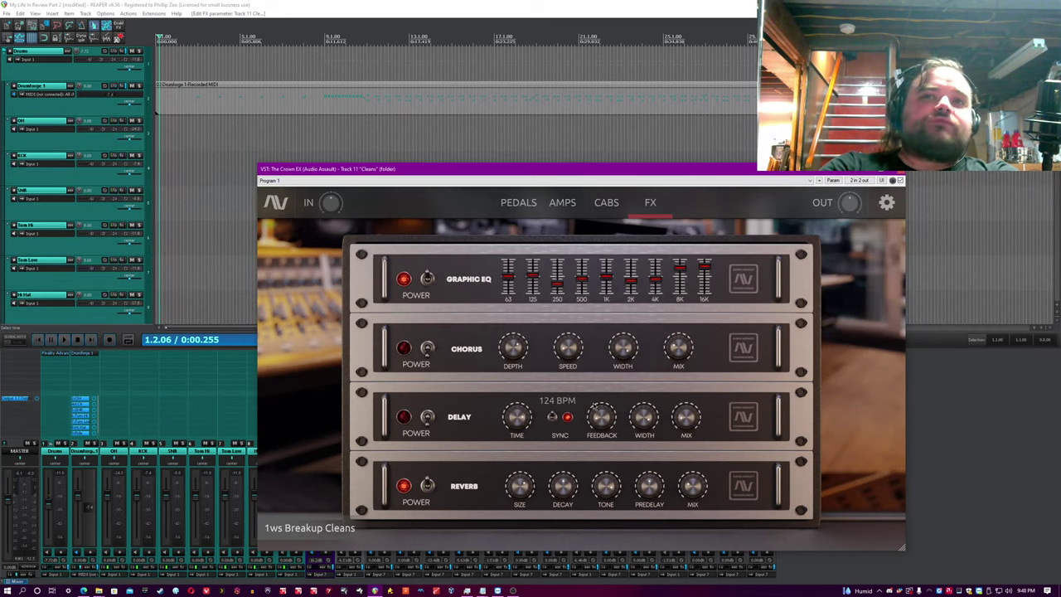
mouse_move(516, 351)
mouse_move(688, 352)
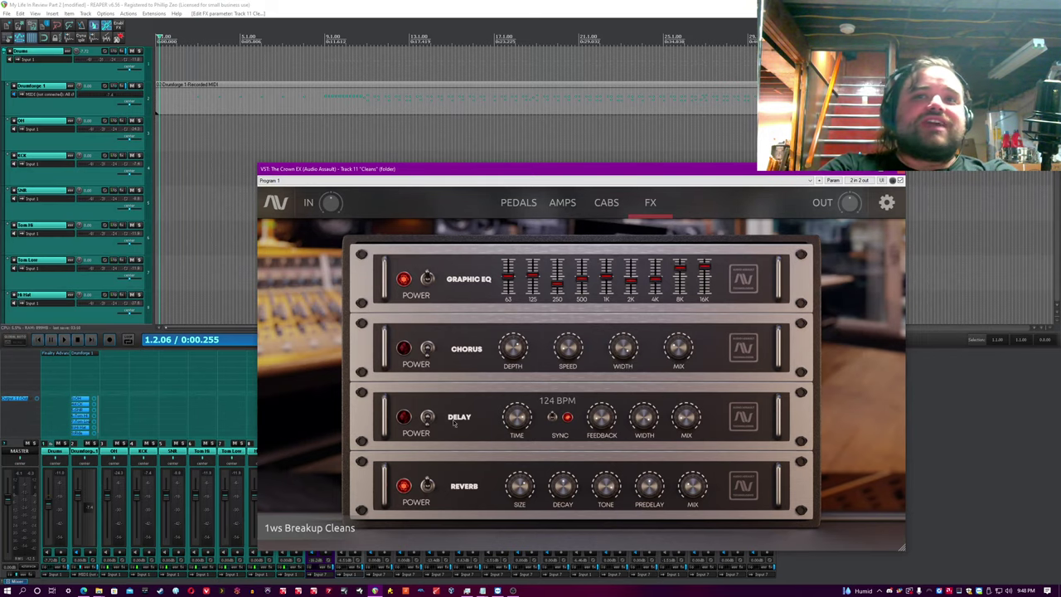
- Review the delay's tempo sync, time, feedback, width and mix controls
right_click(554, 414)
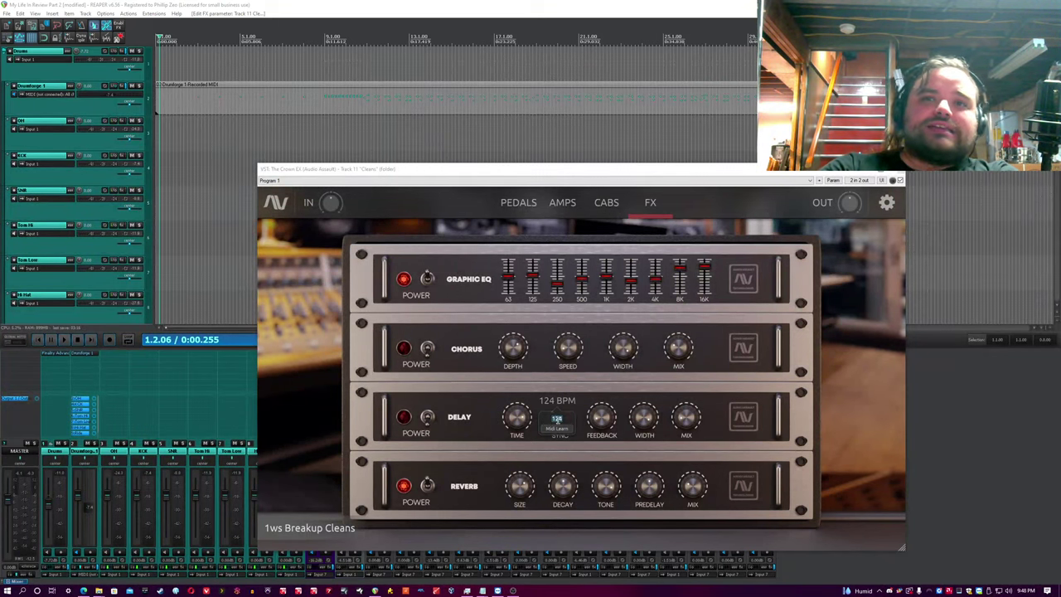
left_click(514, 387)
left_click(513, 419)
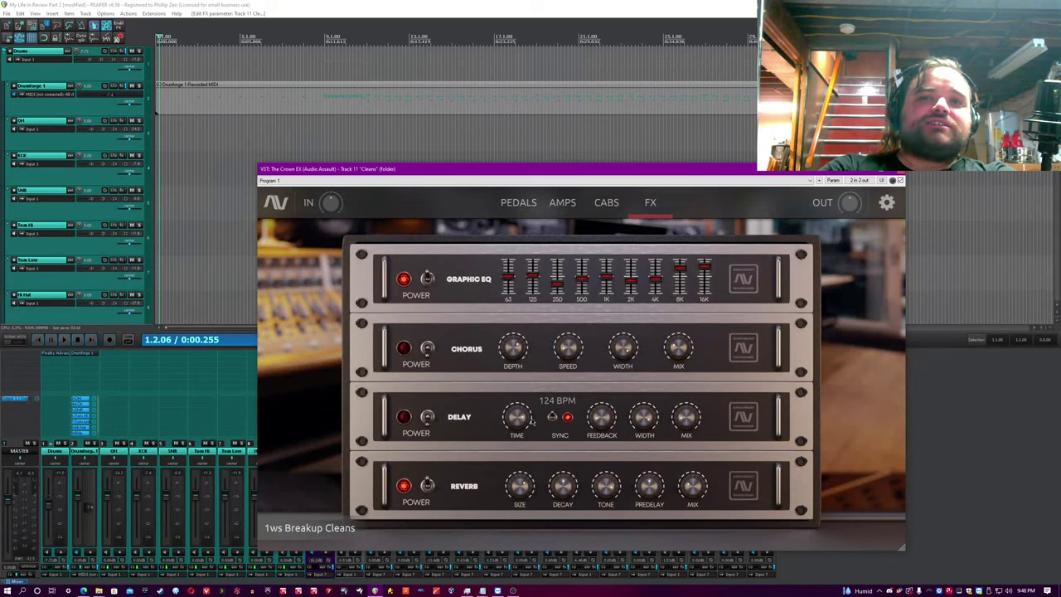
mouse_move(600, 425)
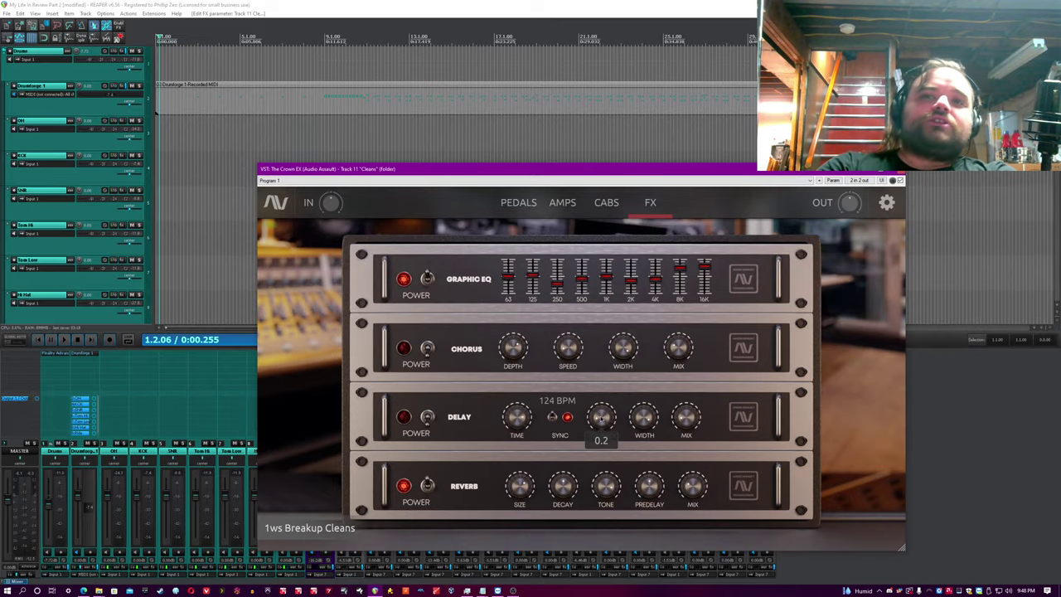
mouse_move(640, 417)
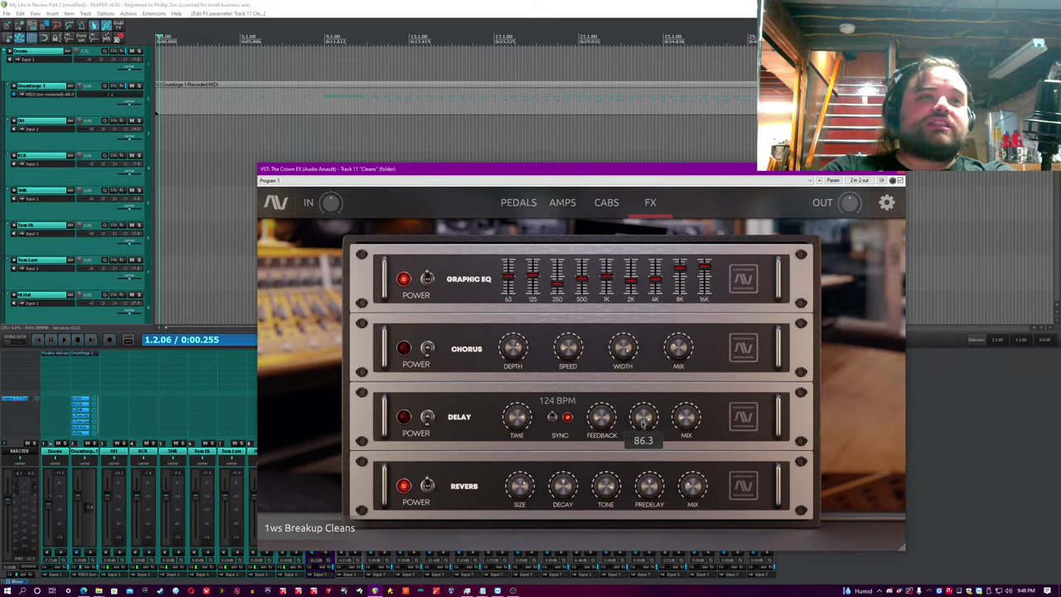
mouse_move(696, 423)
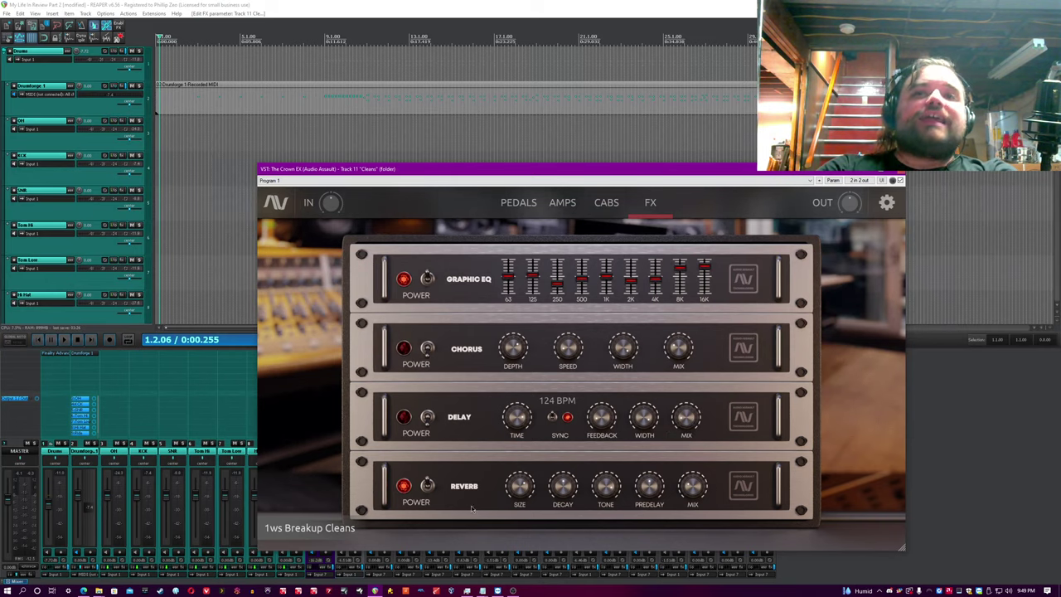
- Review the reverb's size, decay, tone and predelay controls in the effects rack
mouse_move(517, 495)
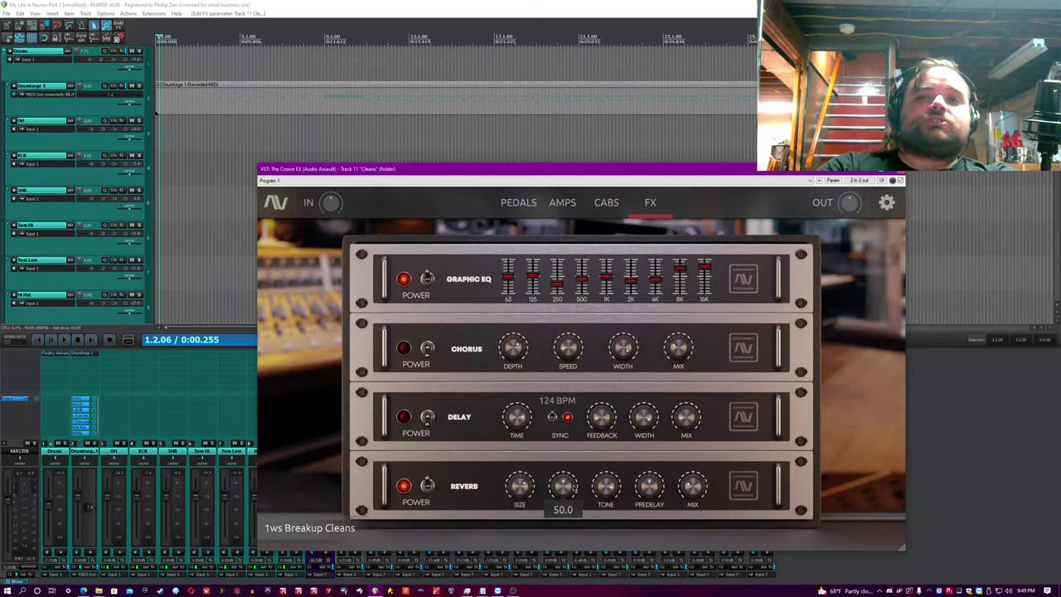
mouse_move(606, 489)
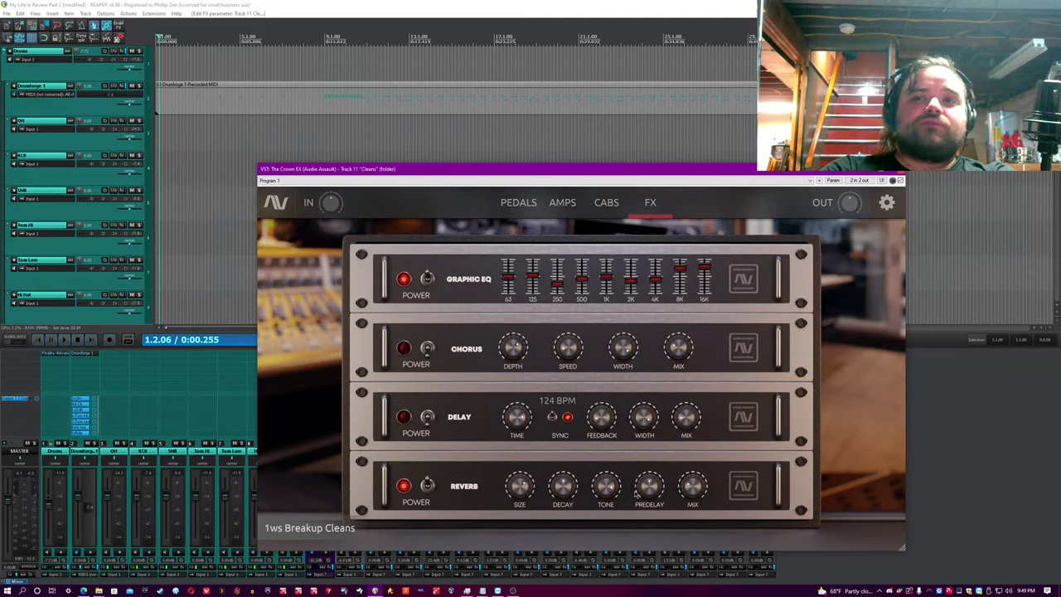
mouse_move(648, 491)
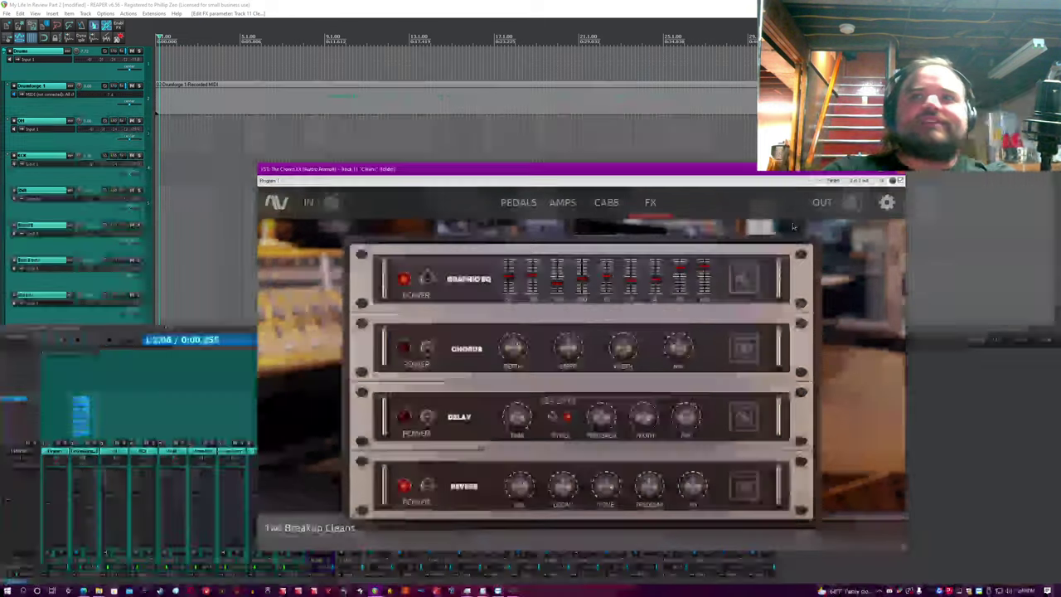
- Open the plug-in settings, review the input routing, quality, graphics and doubletrack options, and close them
mouse_move(850, 214)
left_click(887, 202)
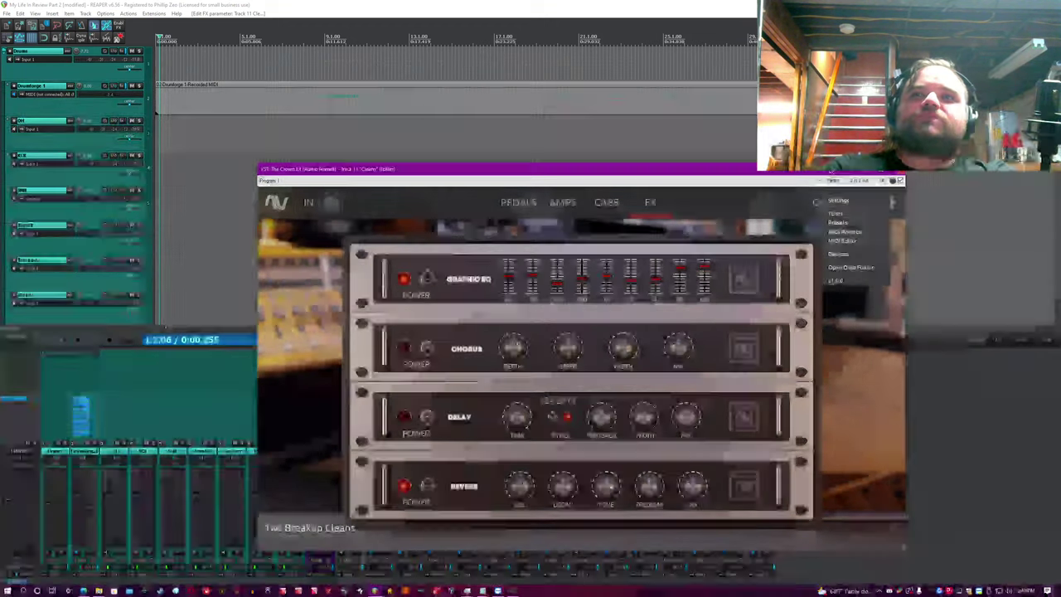
left_click(839, 201)
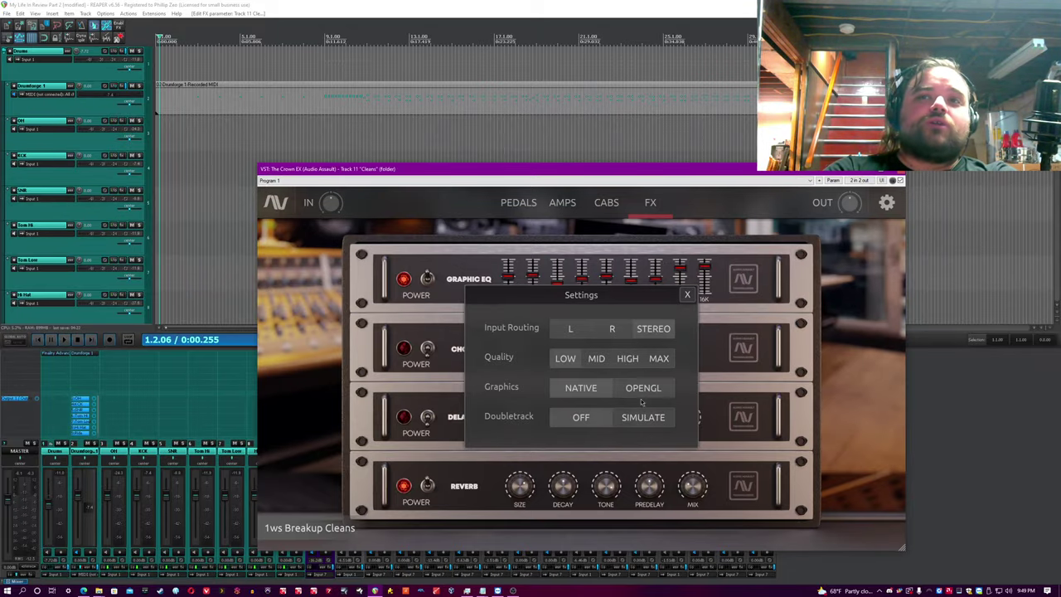
left_click(686, 296)
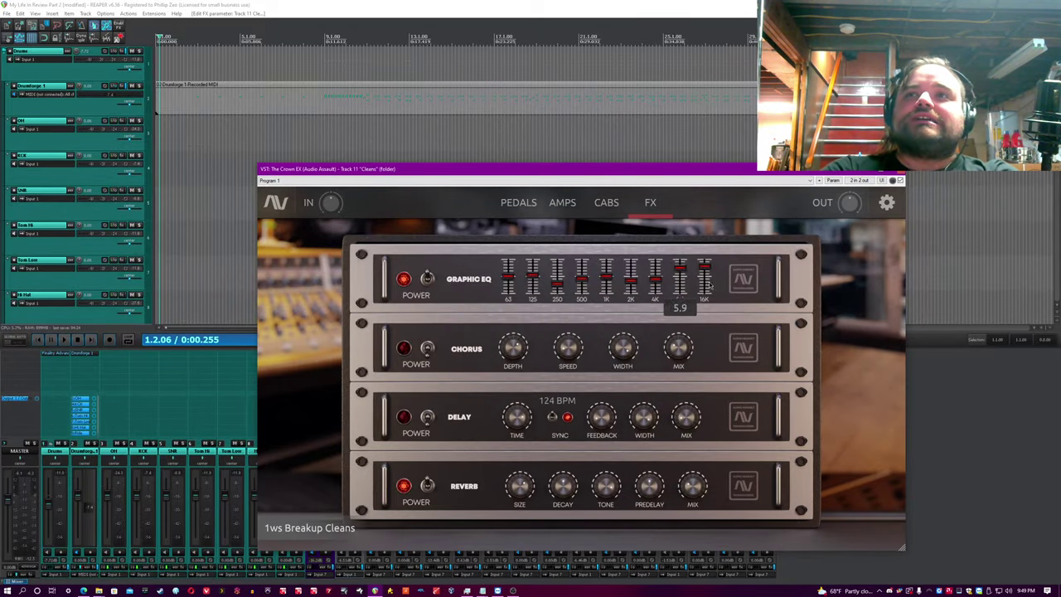
- Open the tuner, switch its reference pitch to 432 and back to 440, and close it
left_click(884, 205)
left_click(849, 231)
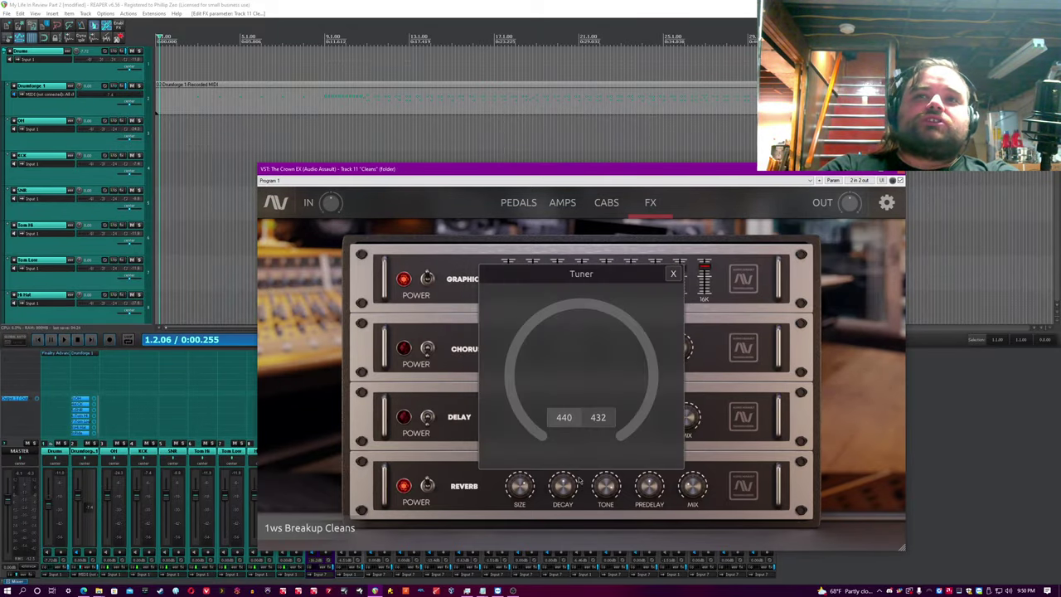
left_click(596, 421)
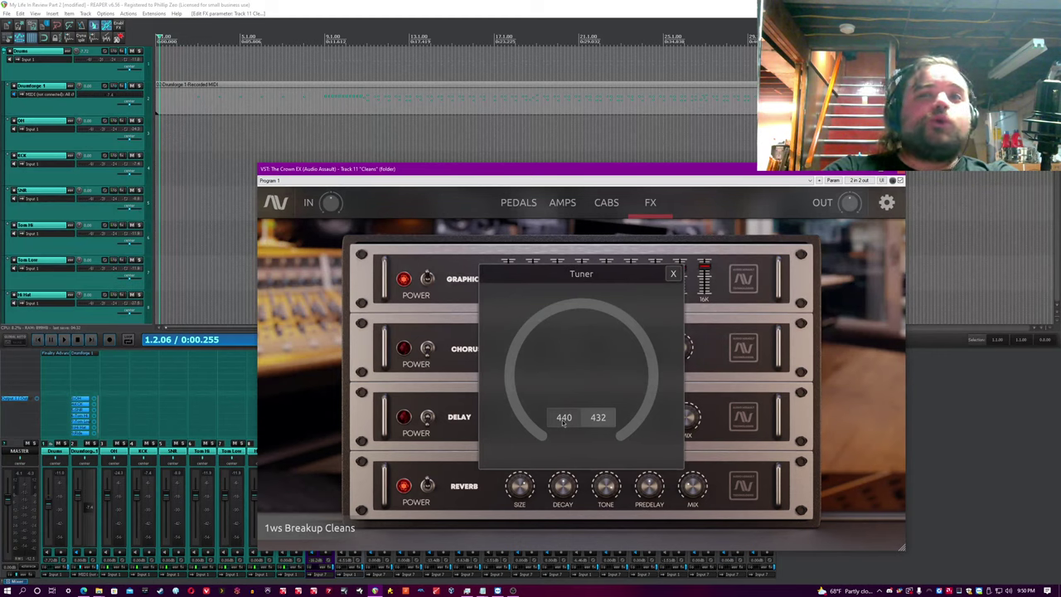
left_click(564, 420)
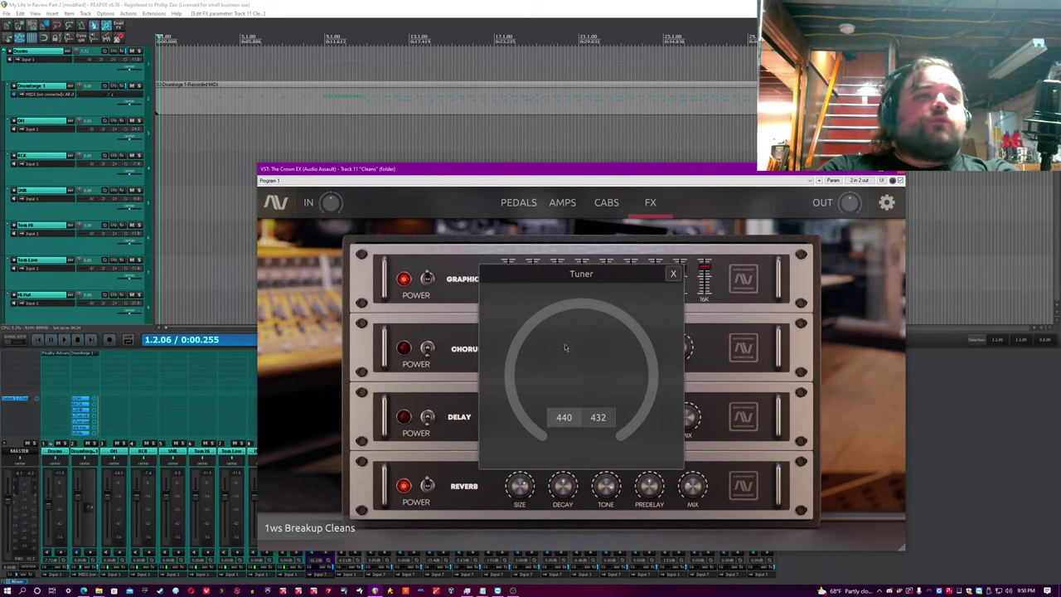
left_click(674, 274)
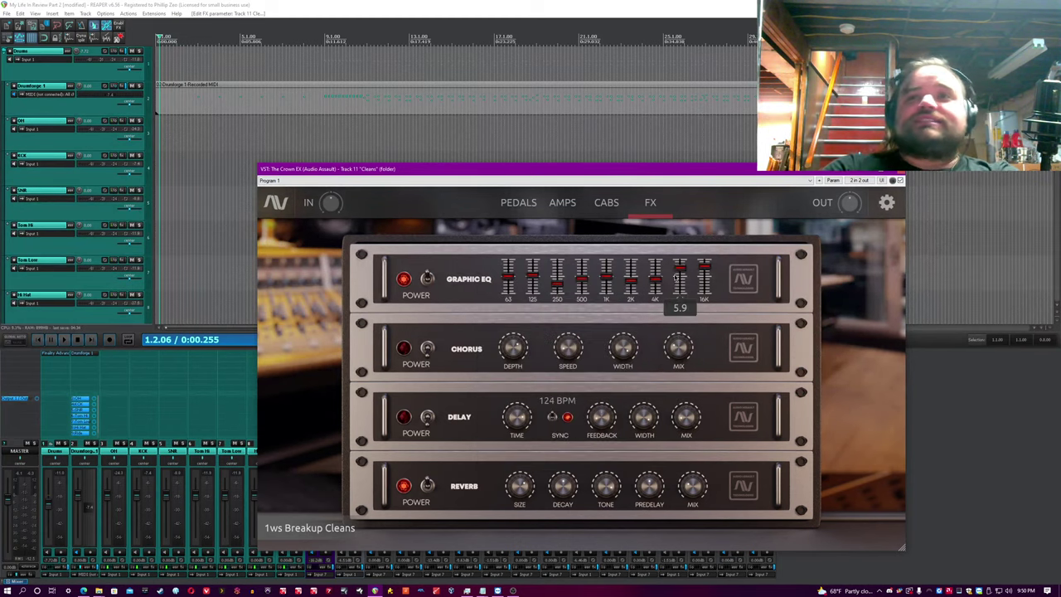
- Browse the 1ws Tones folder in the plug-in's presets and load "1ws Breakup Cleans"
left_click(886, 203)
left_click(851, 230)
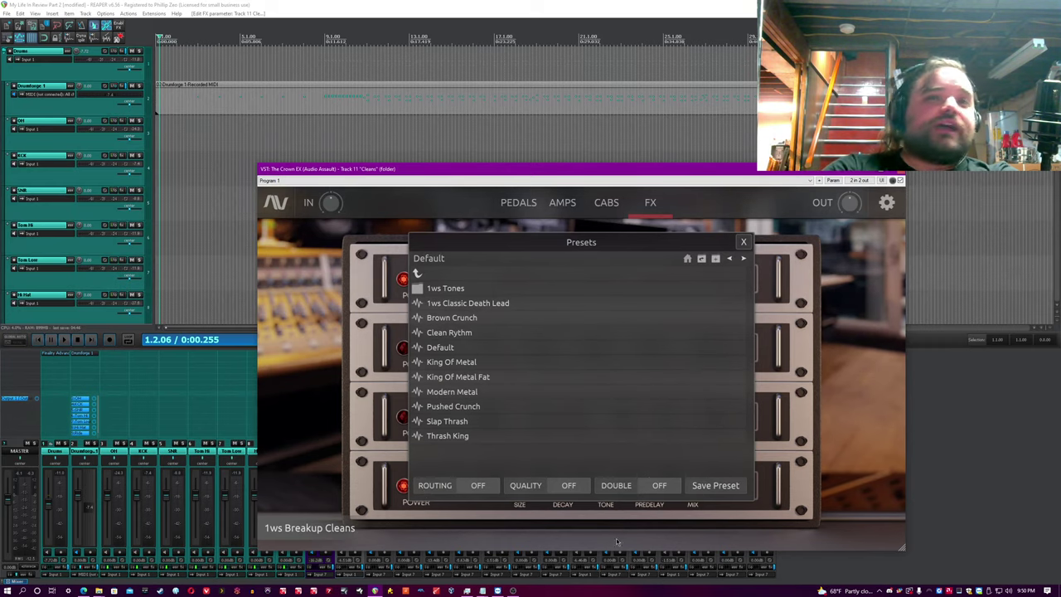
double_click(495, 288)
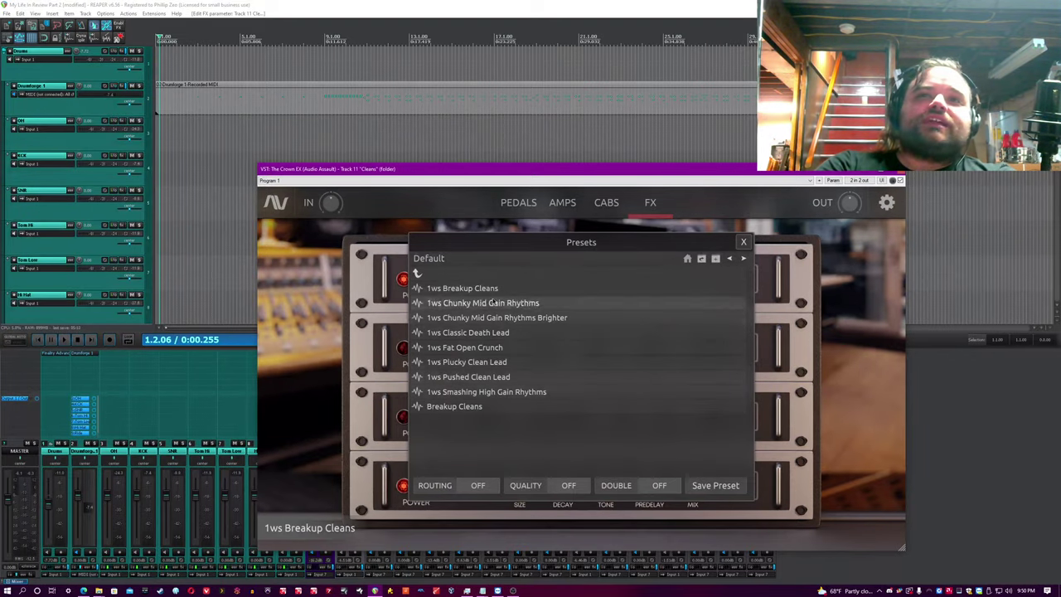
left_click(496, 288)
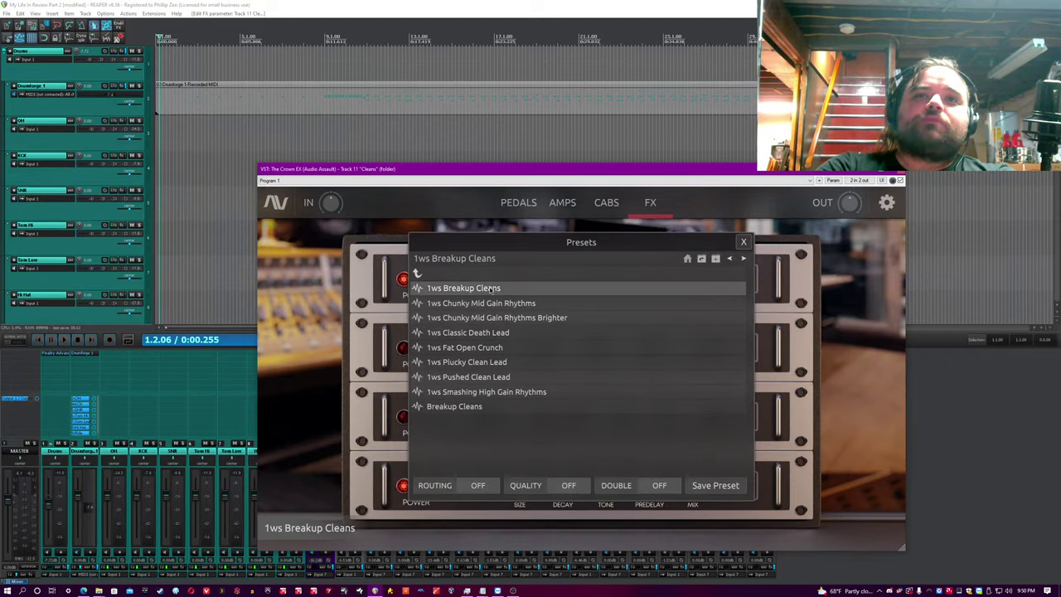
- Start saving the current preset with the new category FOLDER, cancel the save and close the preset browser
left_click(726, 489)
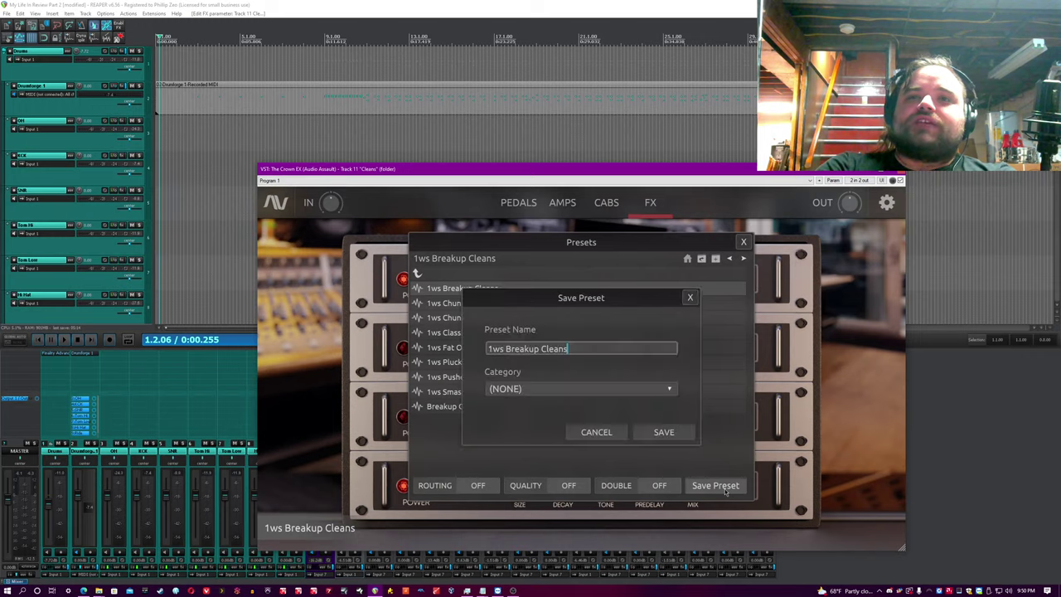
left_click(605, 387)
left_click(670, 388)
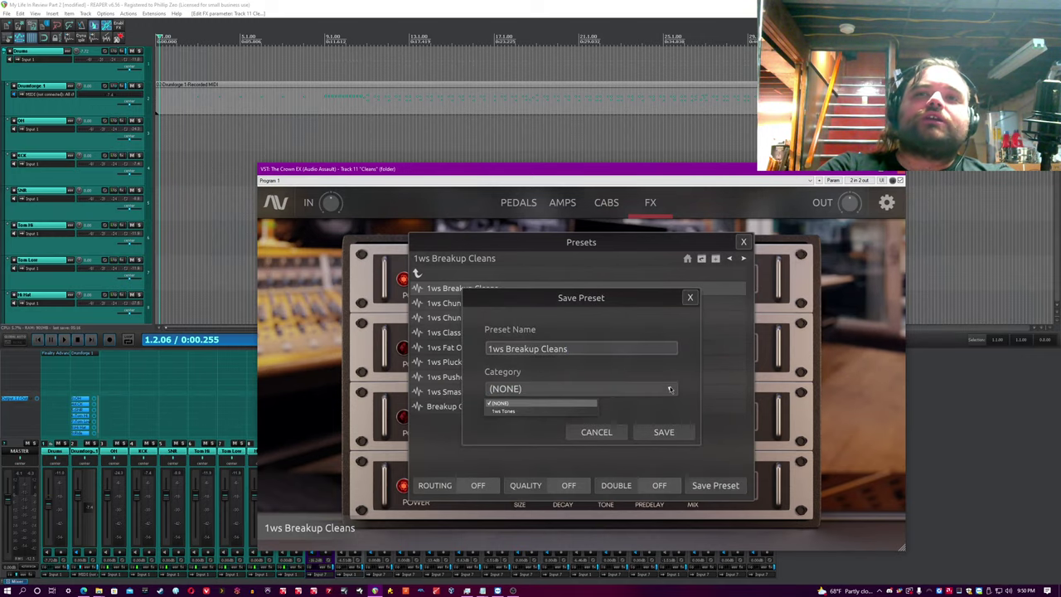
left_click(534, 401)
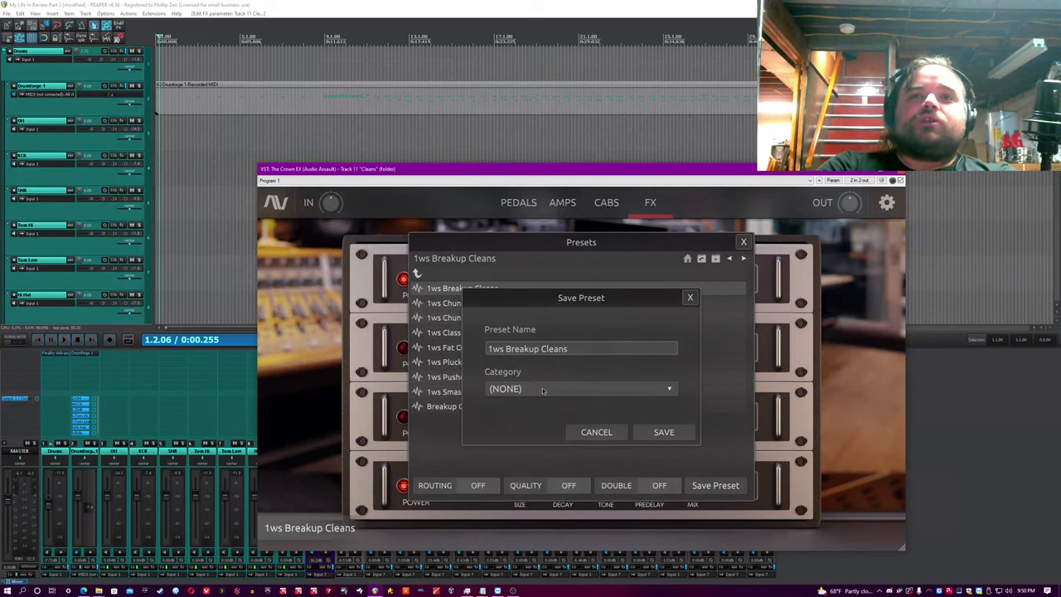
left_click(530, 389)
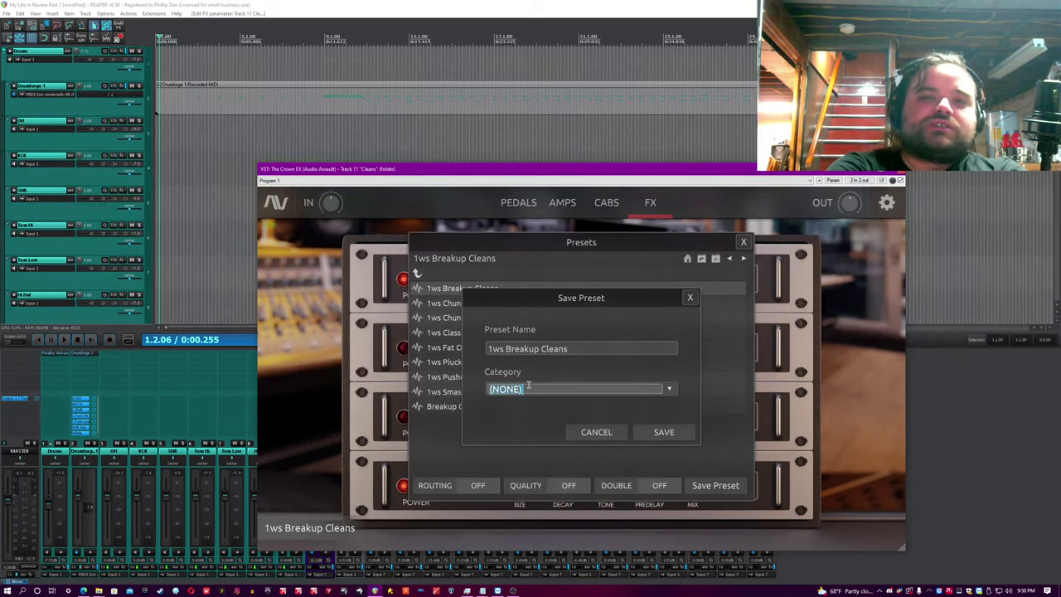
type("FOLDER")
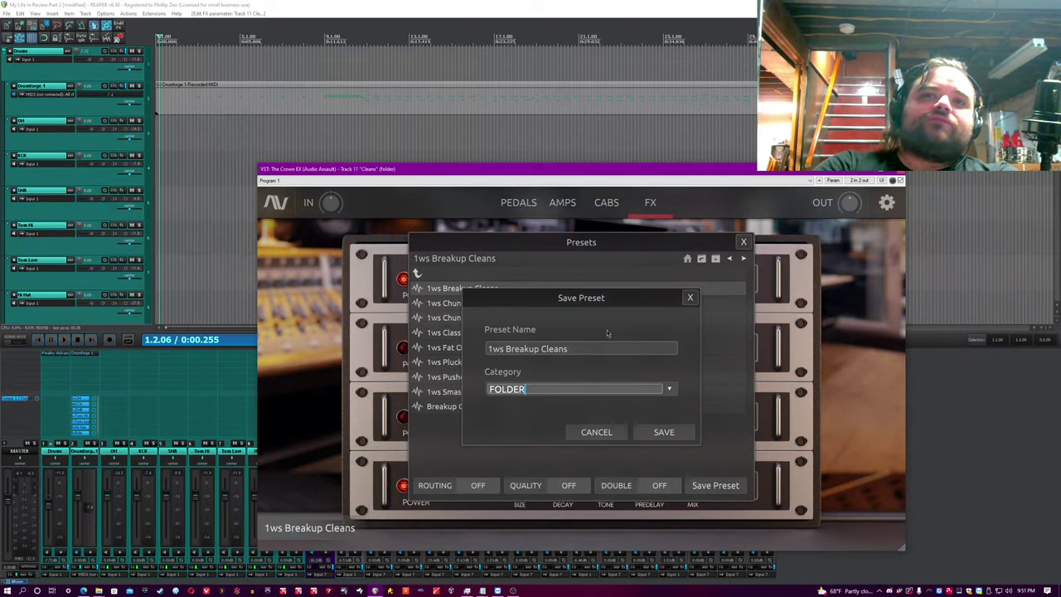
left_click(595, 431)
left_click(477, 275)
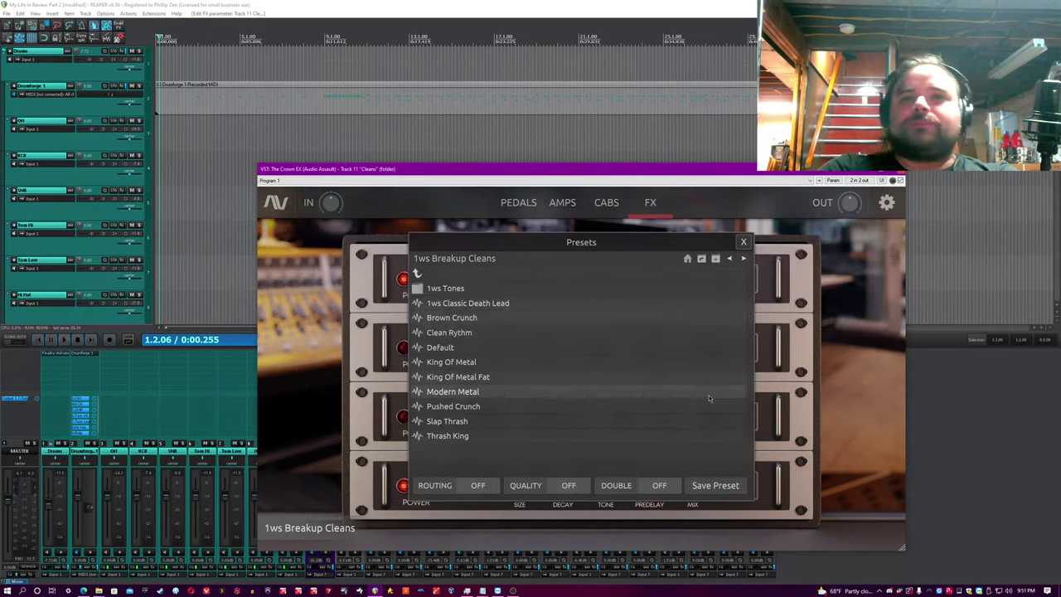
left_click(743, 242)
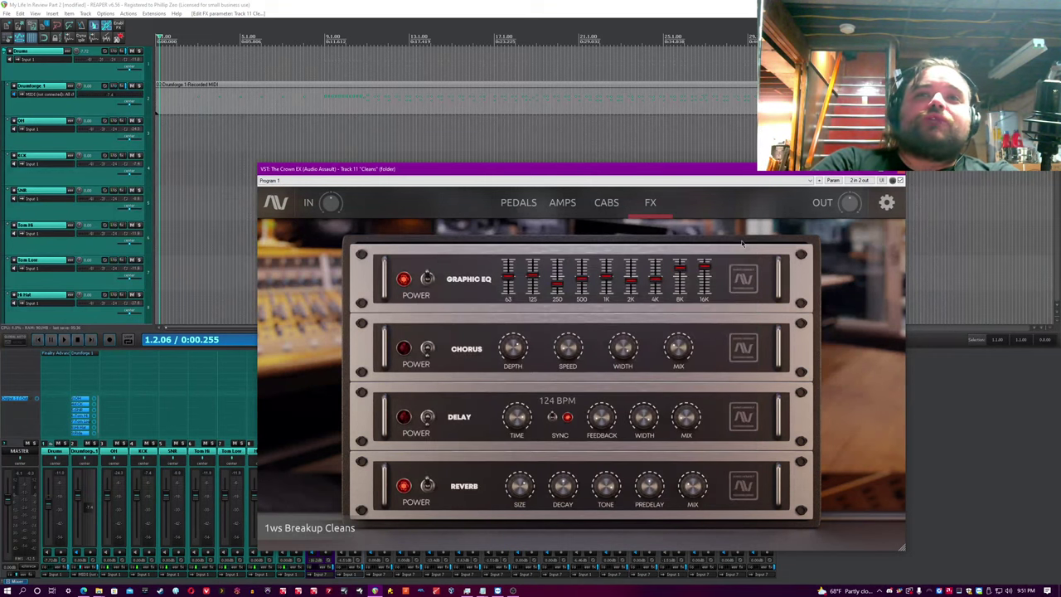
- View the MIDI Presets list and the MIDI Editor, closing each one
left_click(893, 201)
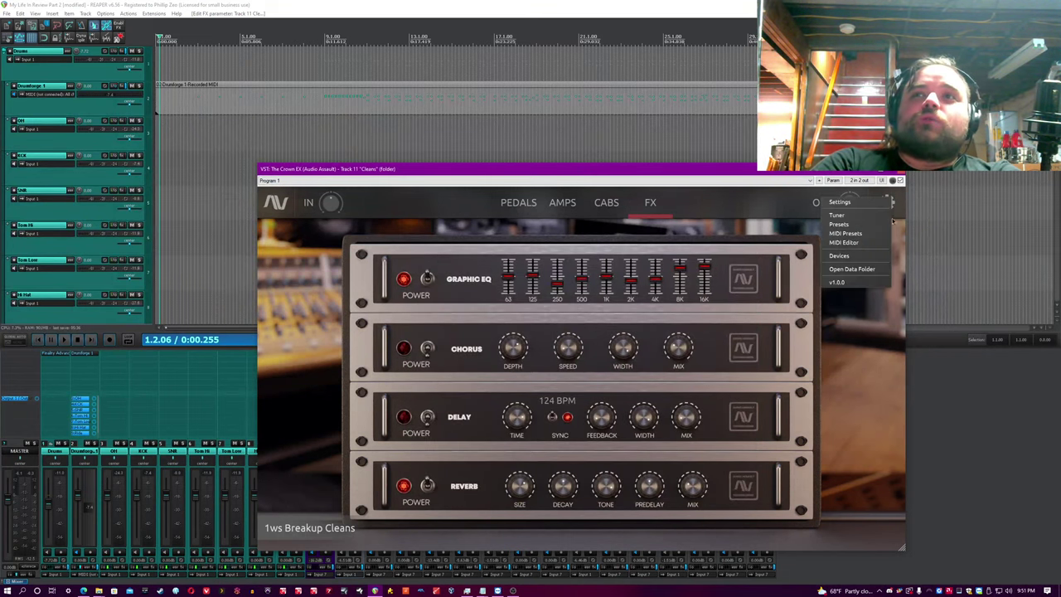
left_click(845, 234)
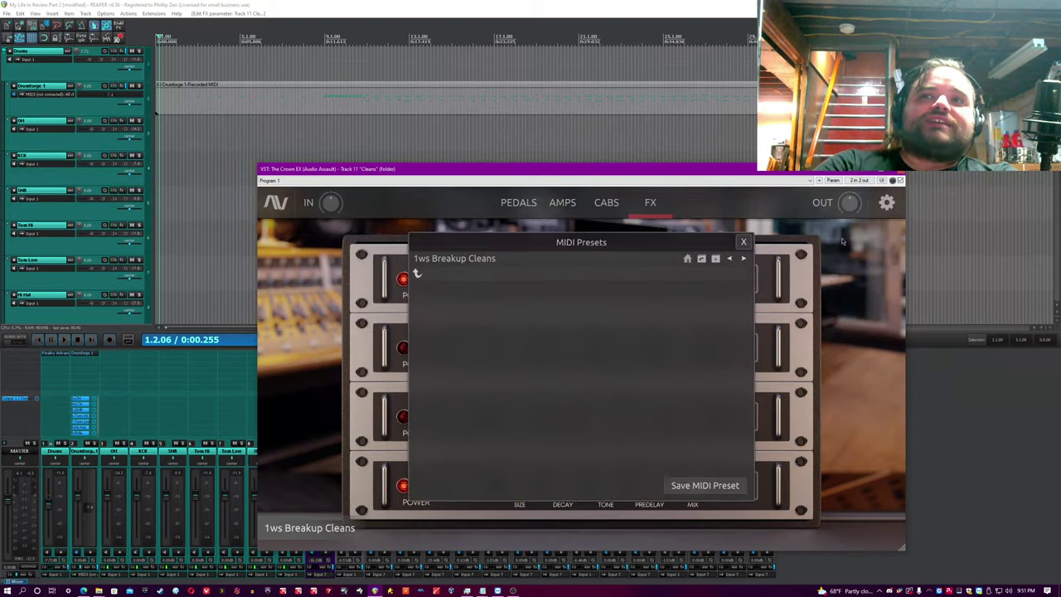
left_click(744, 242)
left_click(887, 203)
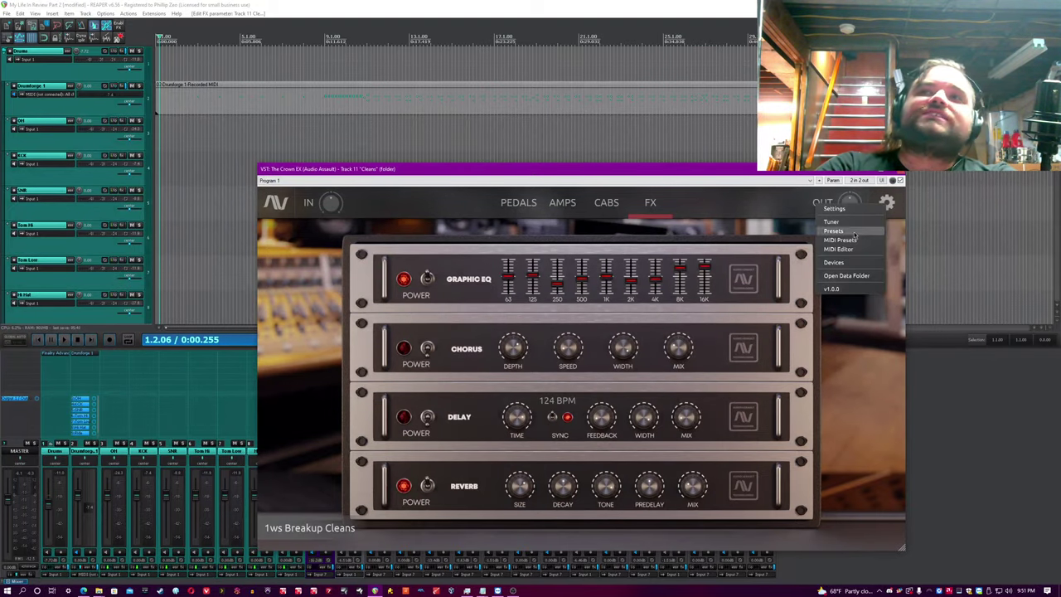
left_click(845, 247)
left_click(722, 239)
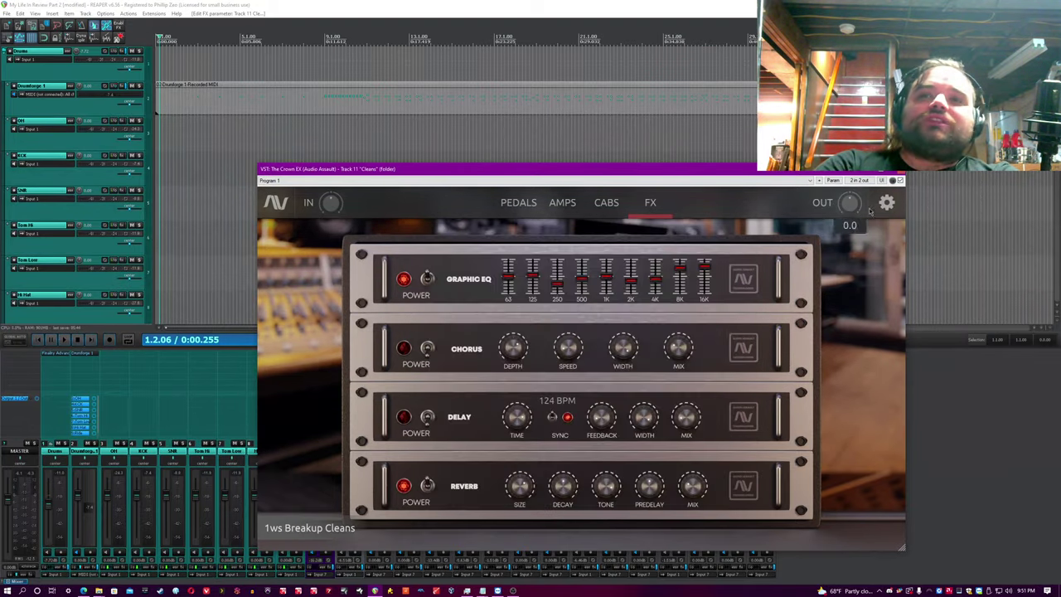
- Check the Devices entry and dismiss its information notice
left_click(887, 203)
left_click(840, 252)
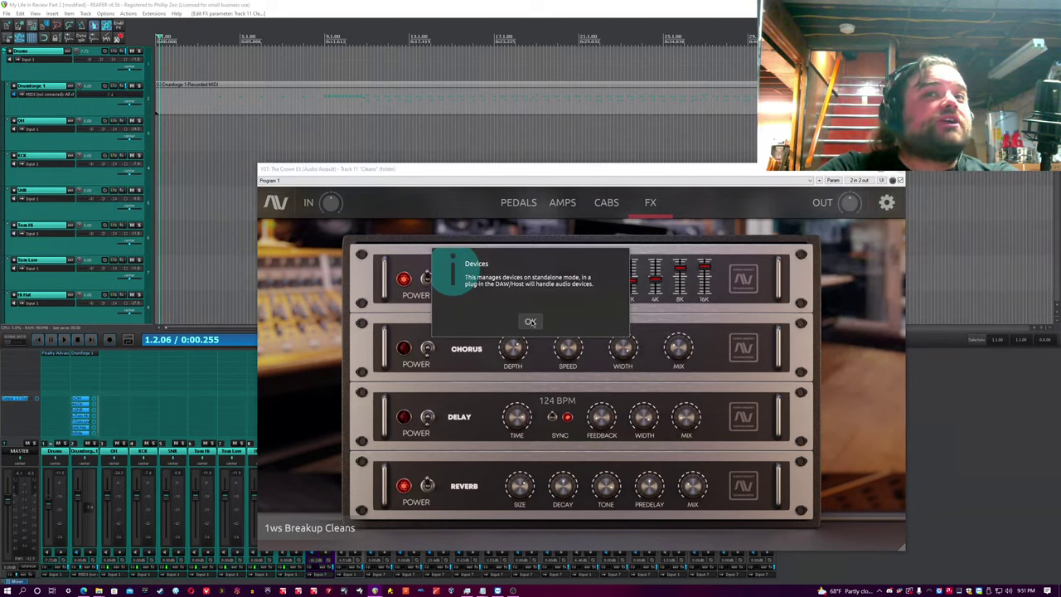
left_click(530, 322)
- Open The Crown EX data folder and examine the contents of its Presets and IRs subfolders
left_click(886, 204)
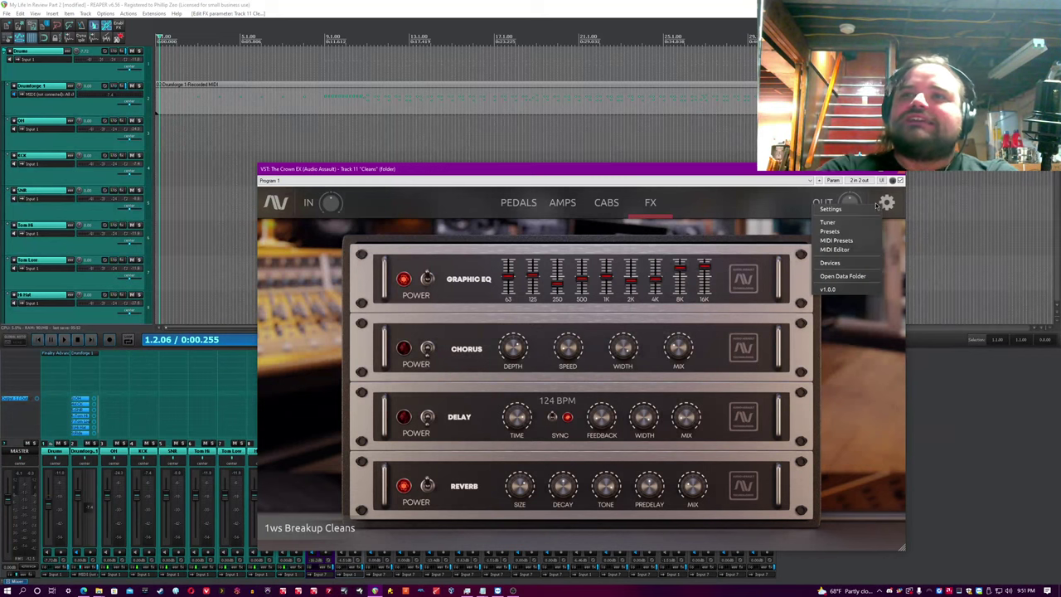
left_click(856, 277)
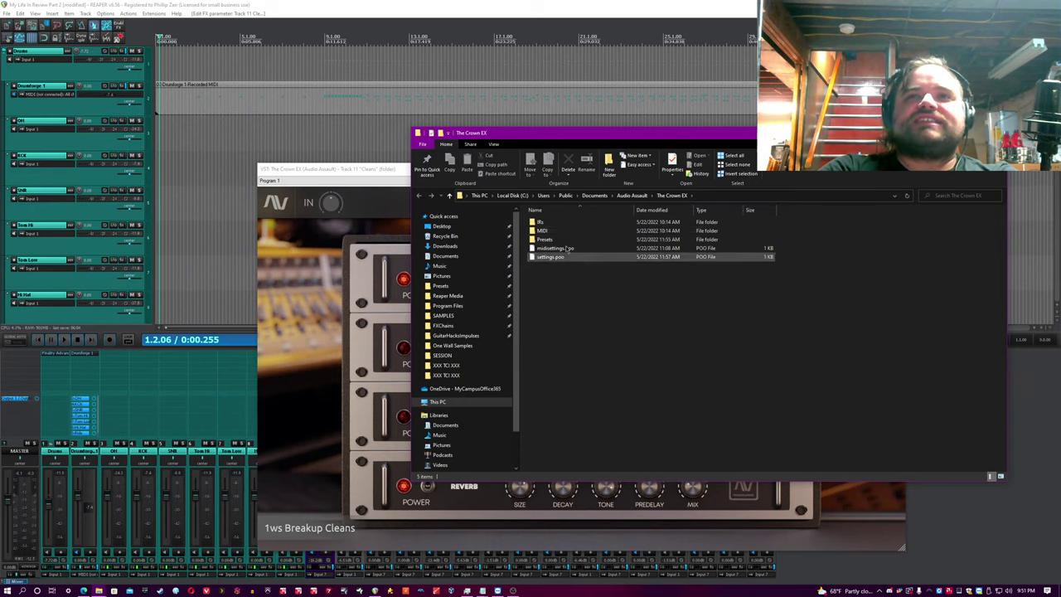
double_click(565, 241)
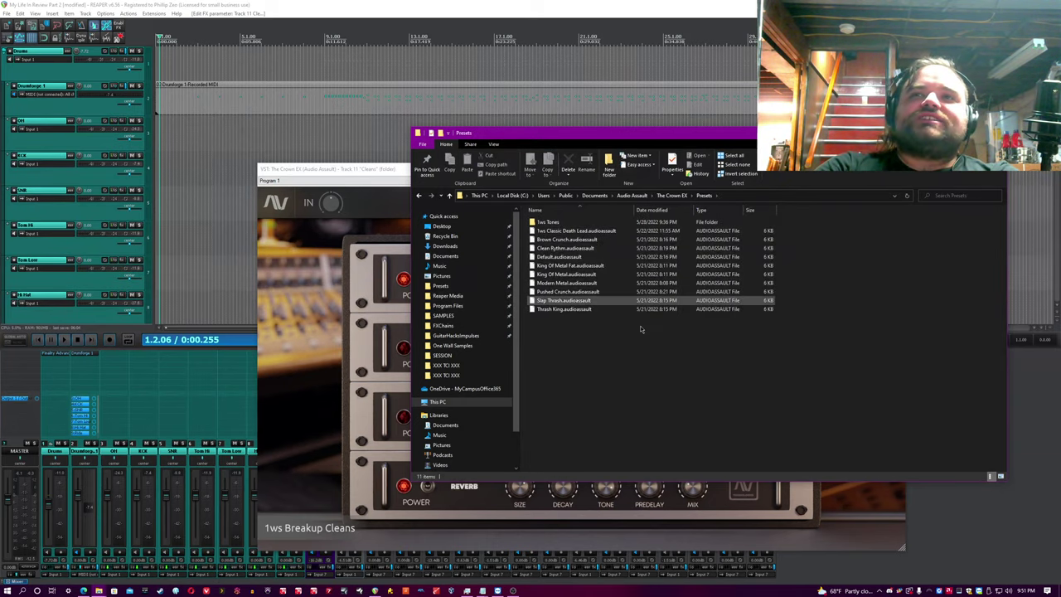
left_click_drag(664, 134, 785, 126)
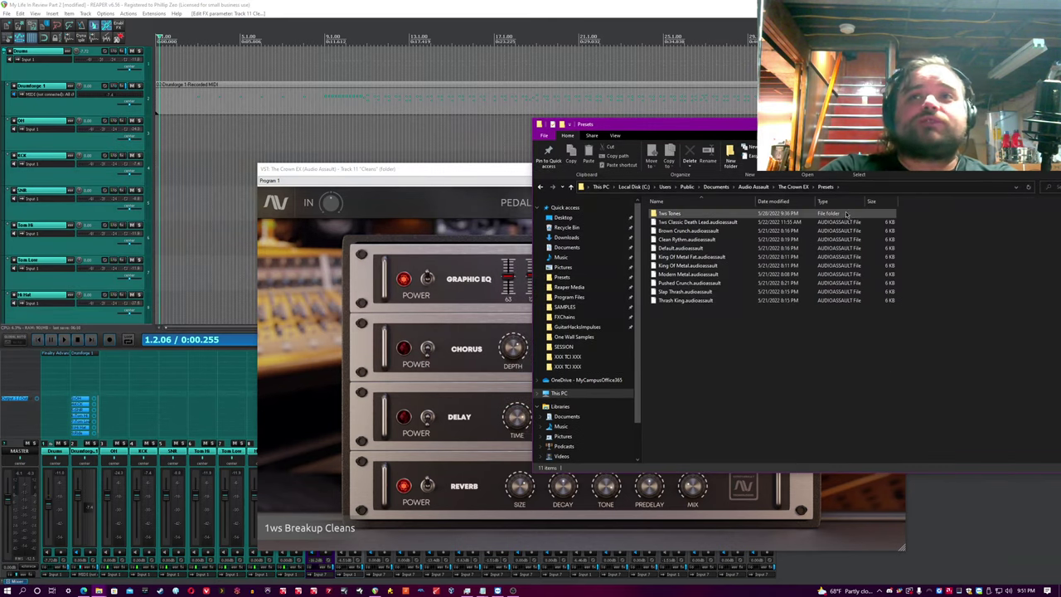
left_click(799, 189)
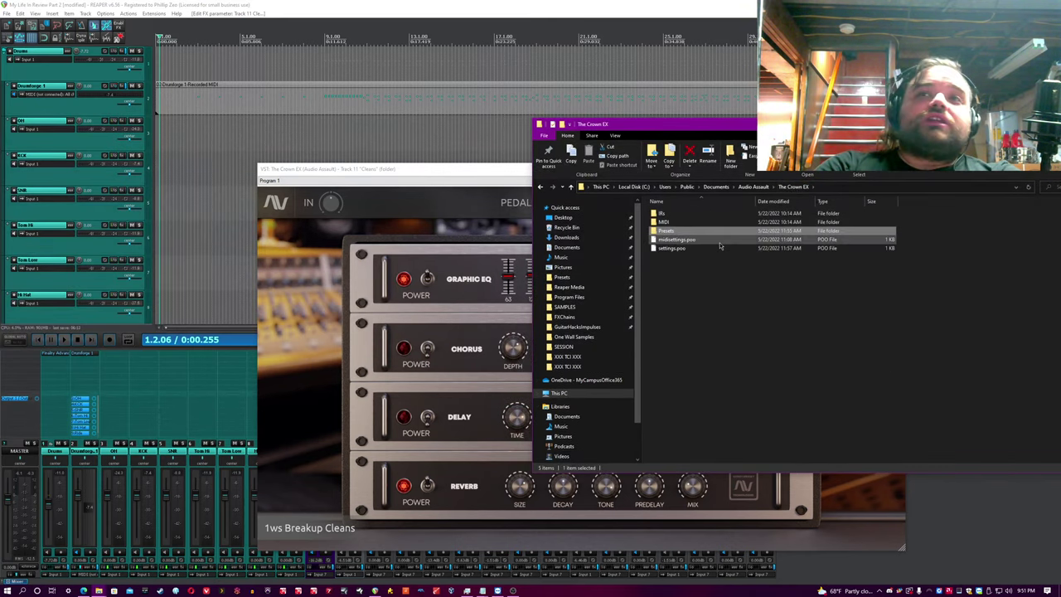
double_click(687, 215)
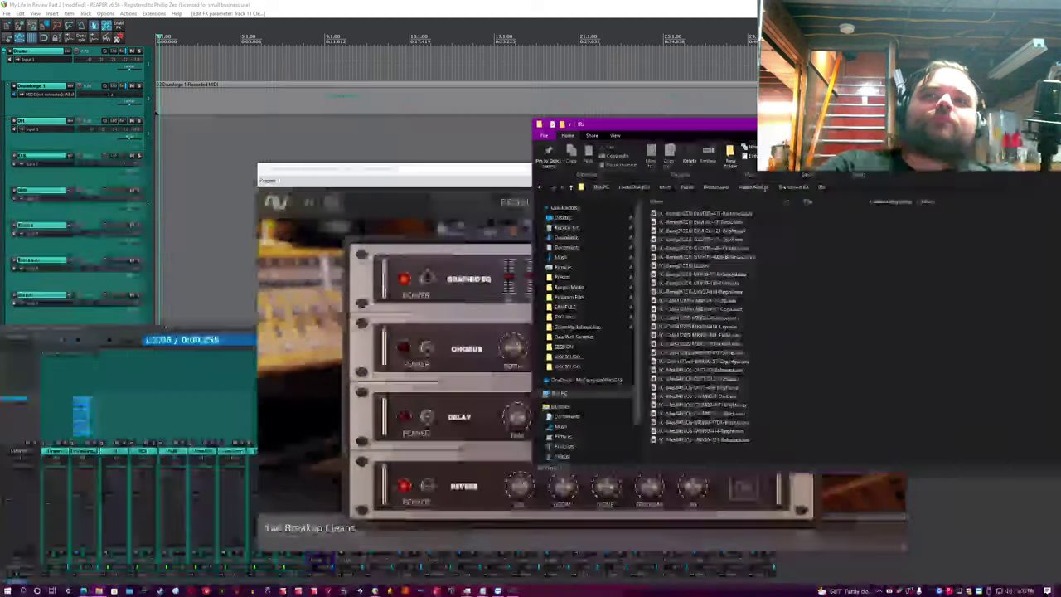
left_click(793, 187)
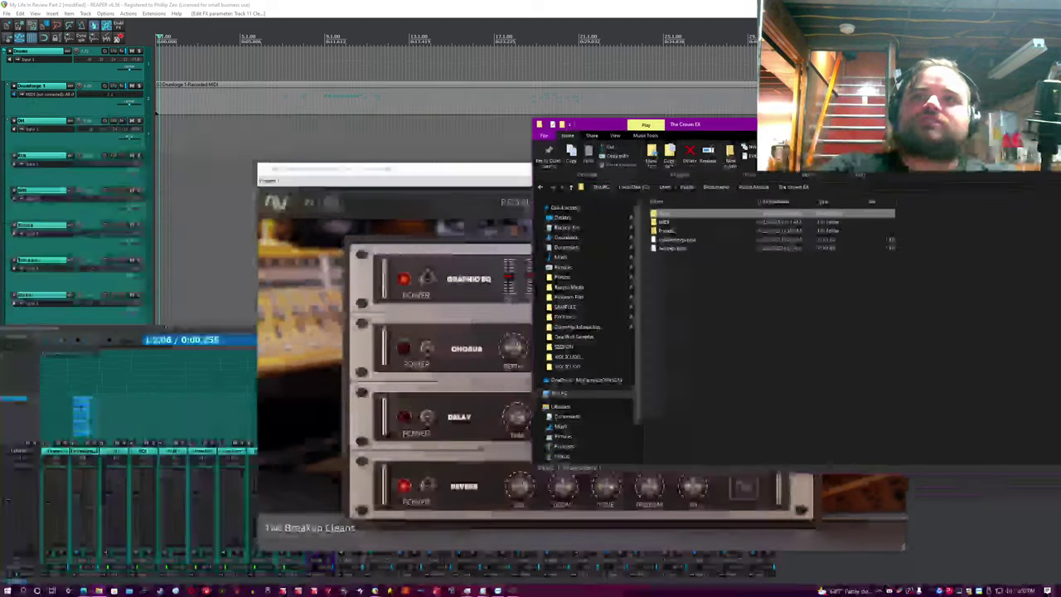
- Go up to the parent Audio Assault folder to view the product folders, and close the file window
left_click_drag(733, 124, 591, 125)
left_click(610, 187)
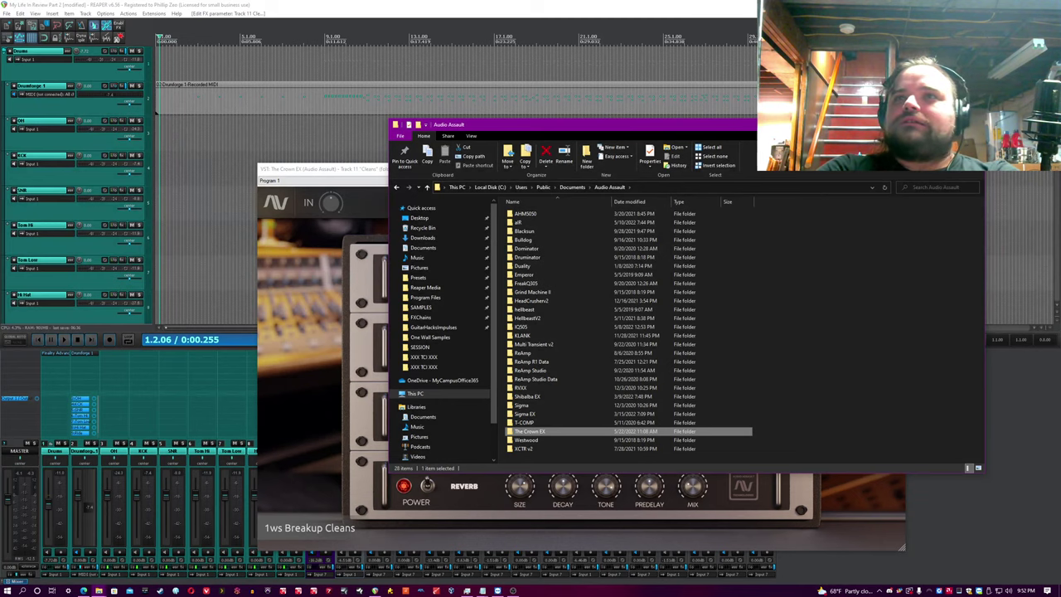
left_click(973, 124)
- Check the version entry in the plug-in's options
left_click(888, 202)
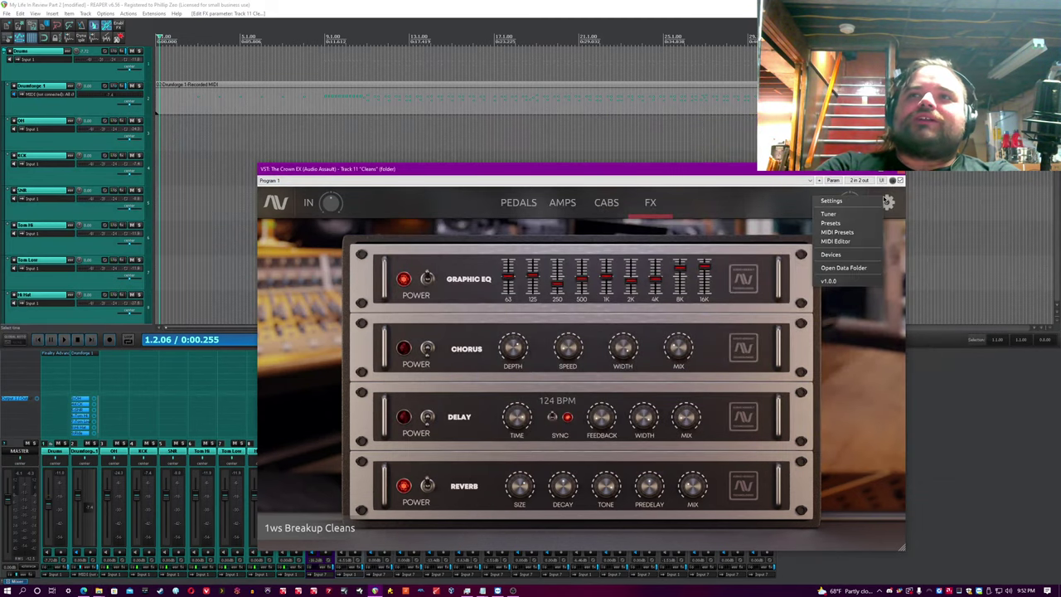
left_click(846, 281)
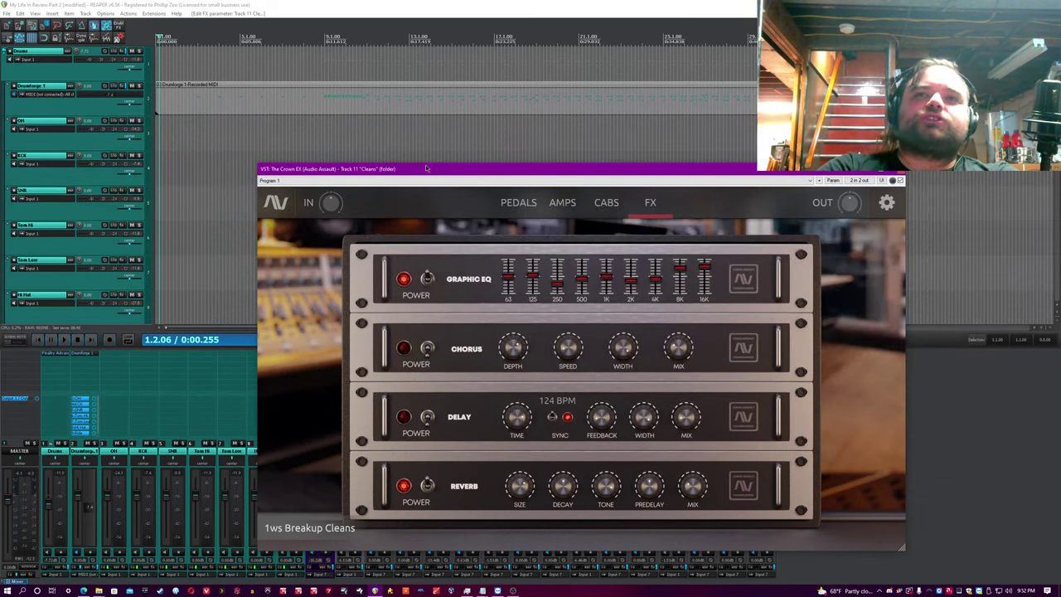
- Recheck the version entry in the plug-in's options, and return to the pedals page
left_click(886, 202)
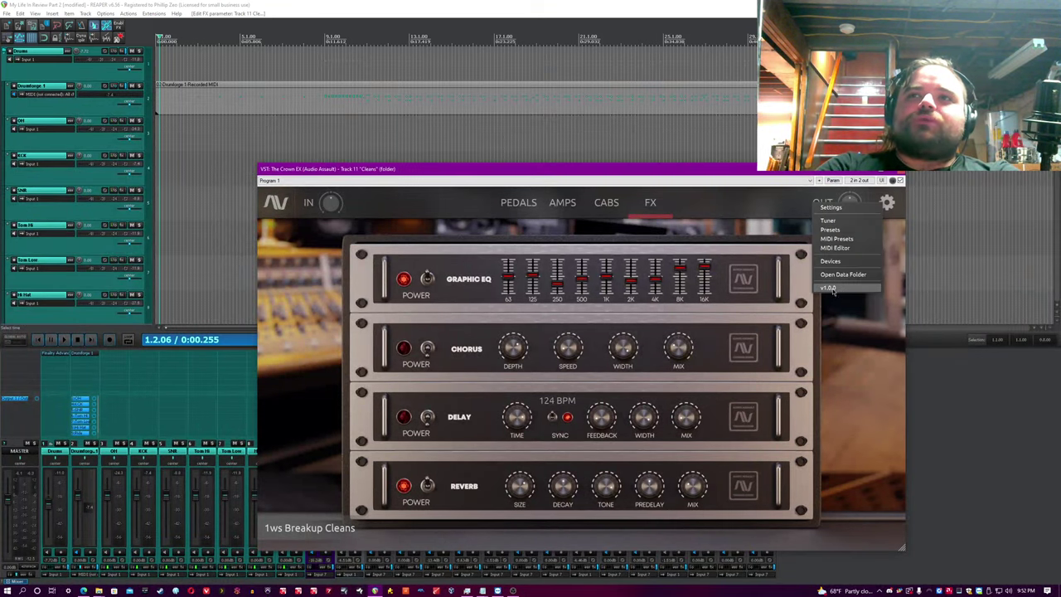
left_click(831, 289)
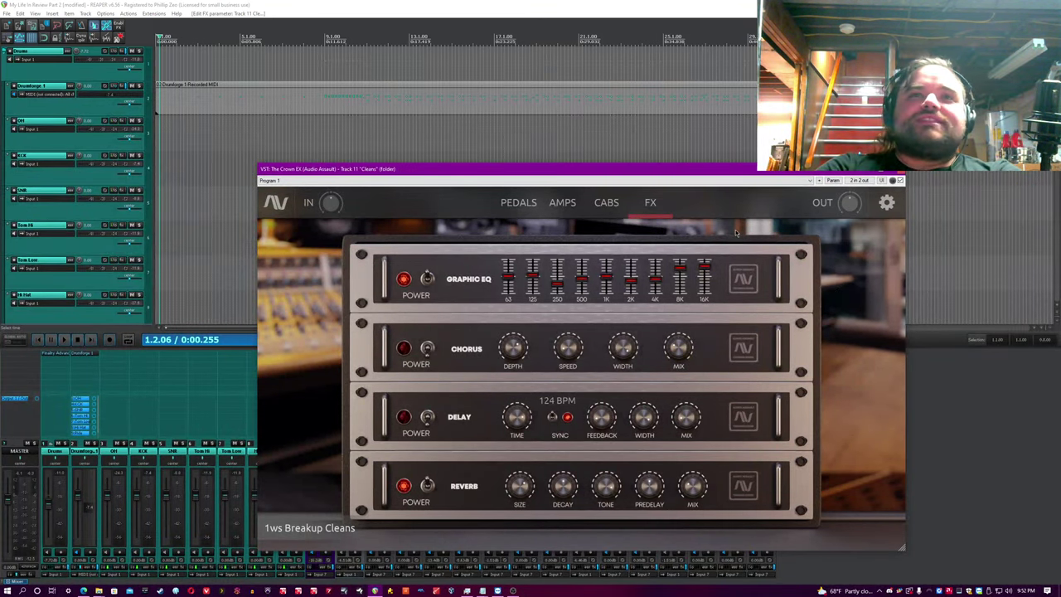
left_click(526, 212)
left_click_drag(475, 171, 533, 156)
- Solo the Intro Lead Ambient track, and replace the open Cleans plug-in window with that track's The Crown EX
left_click(315, 4)
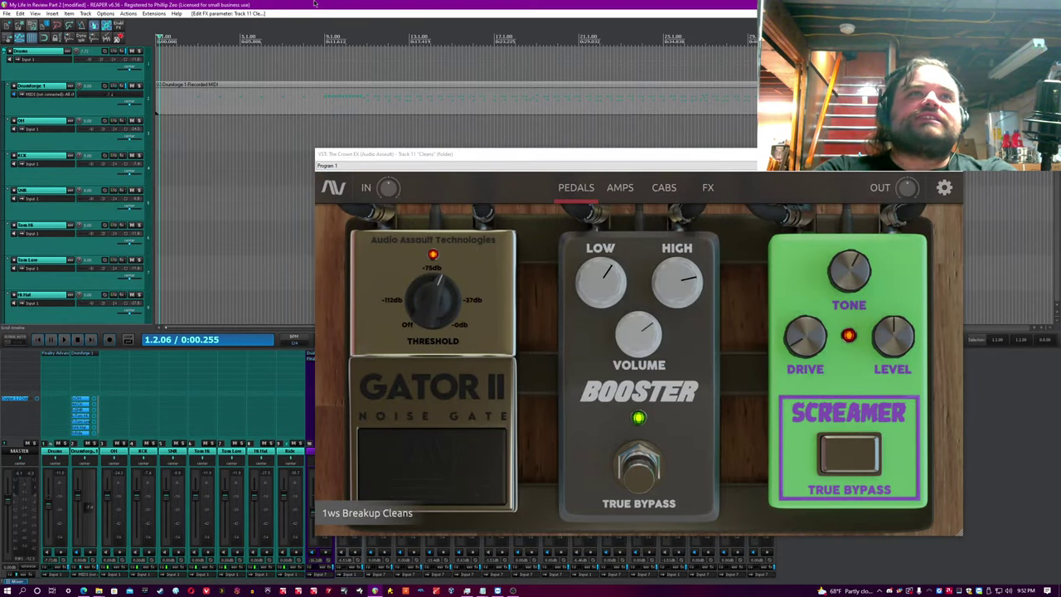
scroll(148, 169, "down", 3)
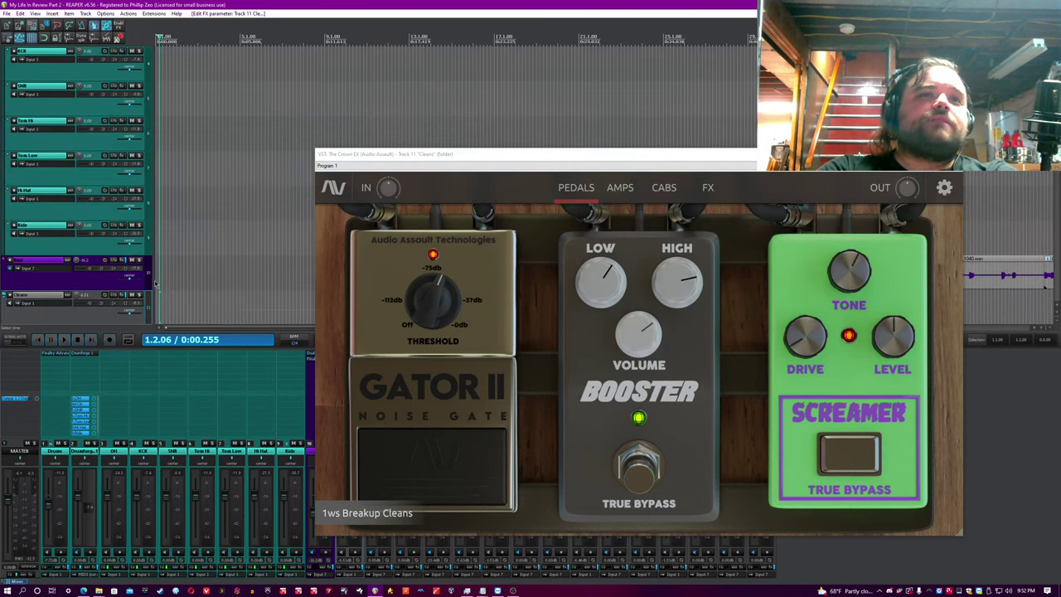
scroll(150, 282, "down", 5)
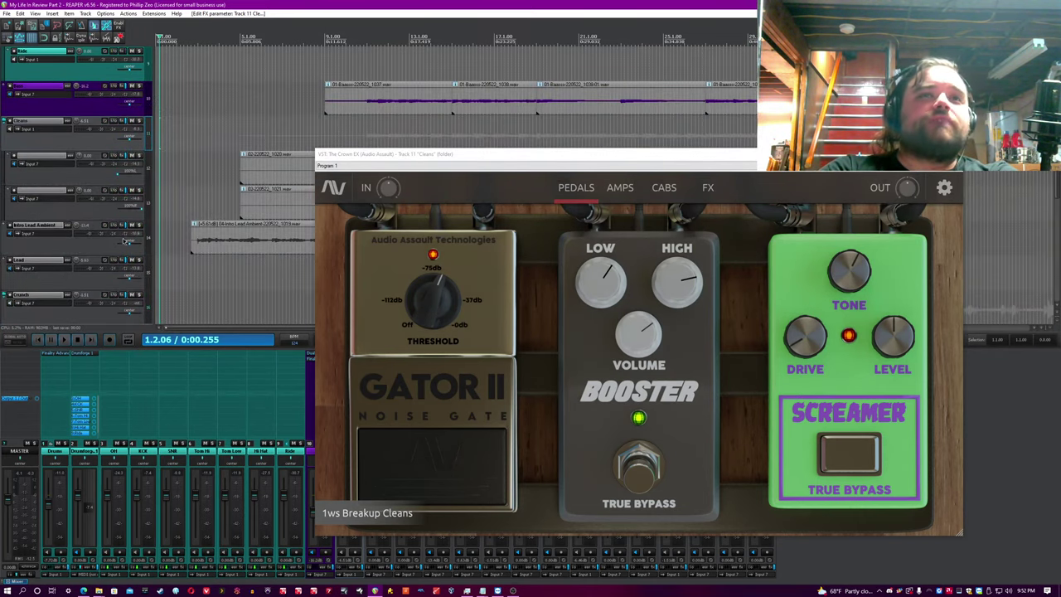
left_click(139, 225)
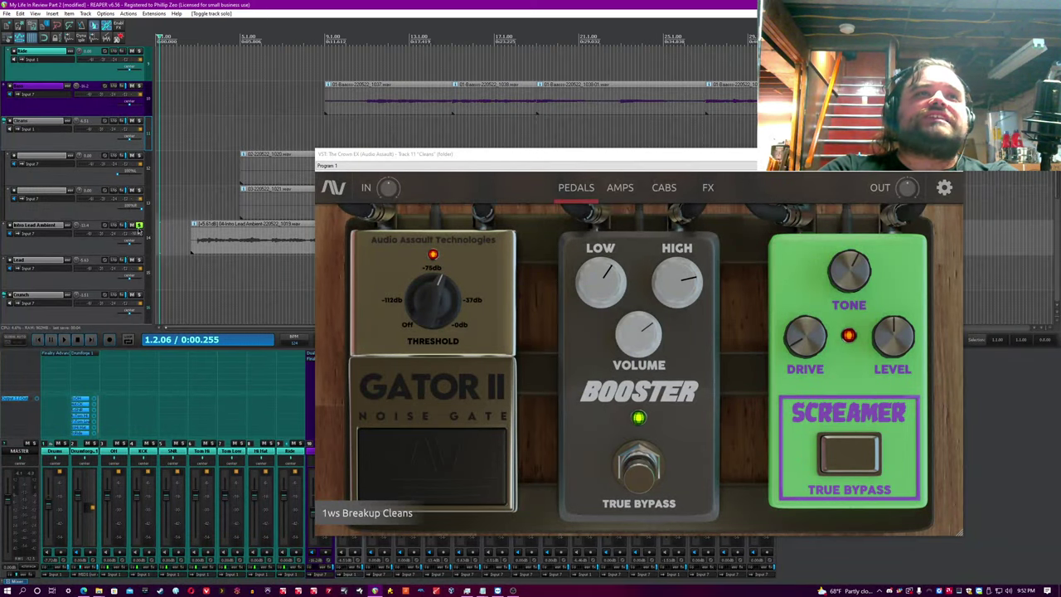
left_click(953, 154)
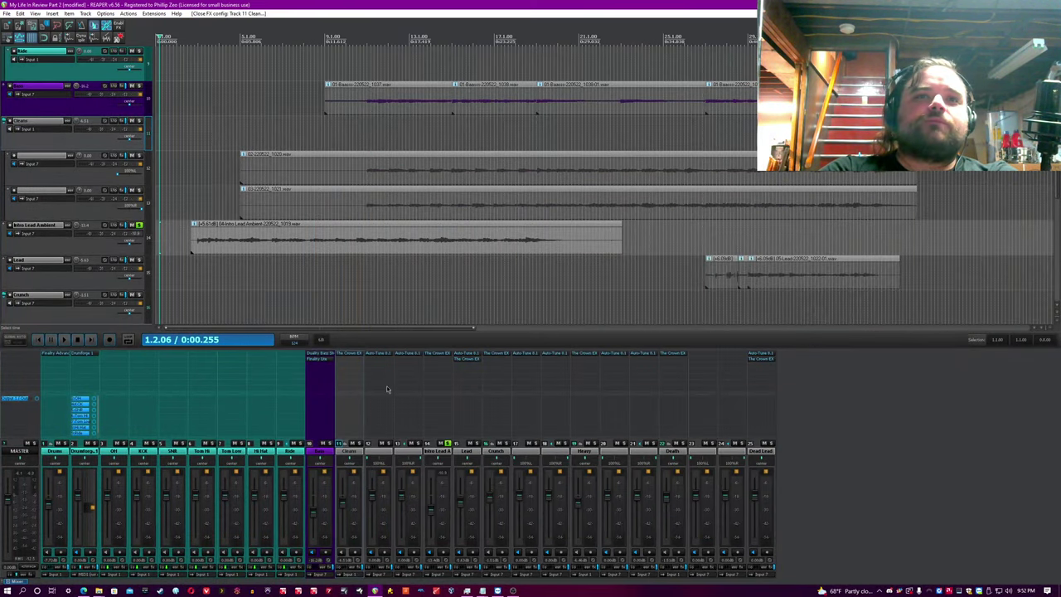
left_click(440, 355)
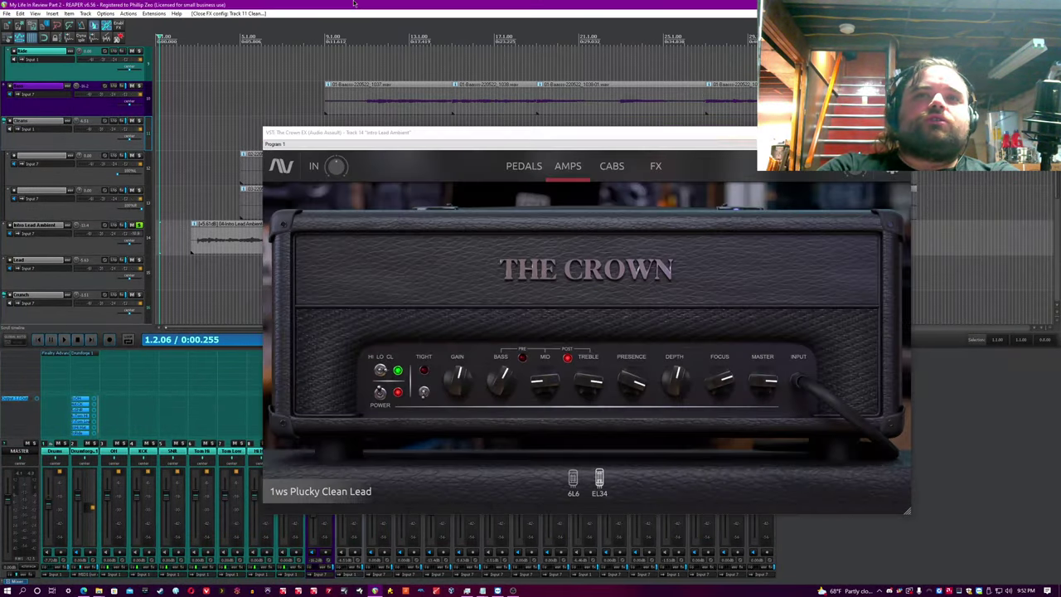
- Play the soloed track from the start of the Intro Lead Ambient clip, and view the plug-in's pedals page
key("space")
left_click_drag(383, 135, 417, 262)
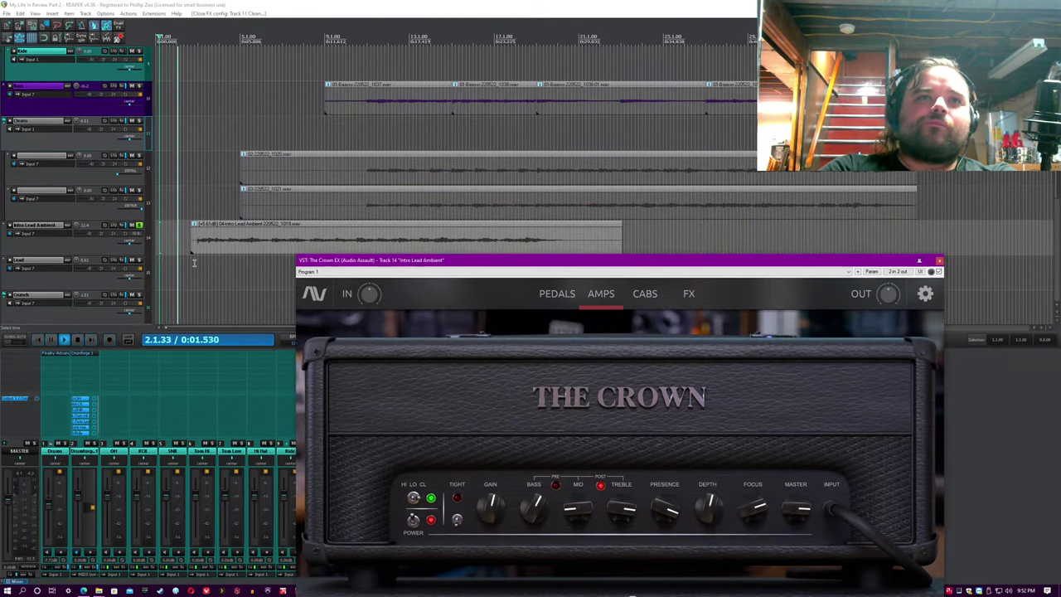
left_click(319, 4)
left_click(548, 294)
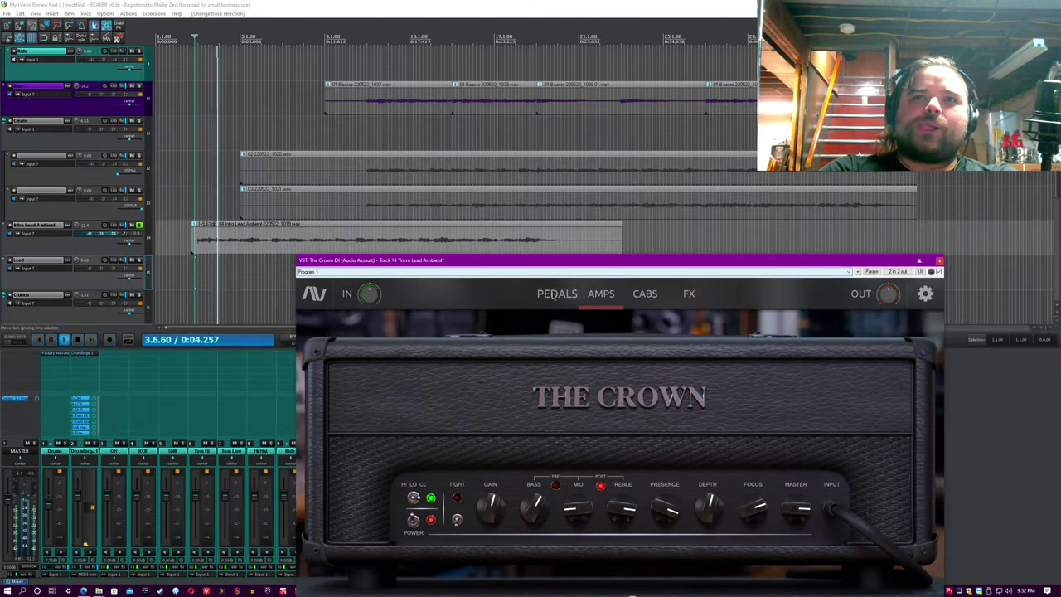
left_click_drag(543, 263, 489, 158)
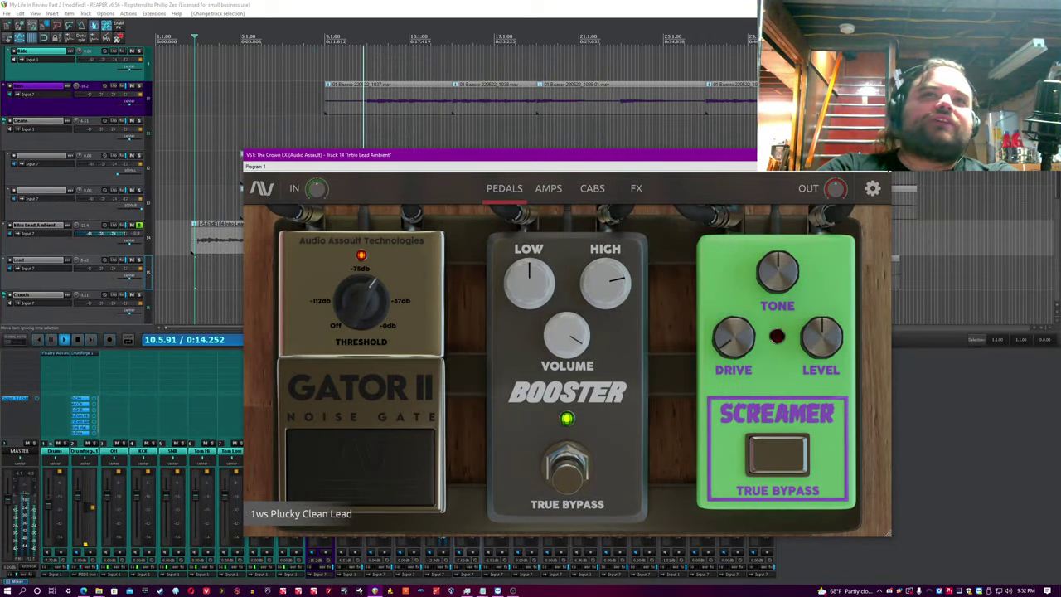
- Compare the lead sound with The Crown EX bypassed and enabled, and view the amp page before stopping playback
left_click(884, 167)
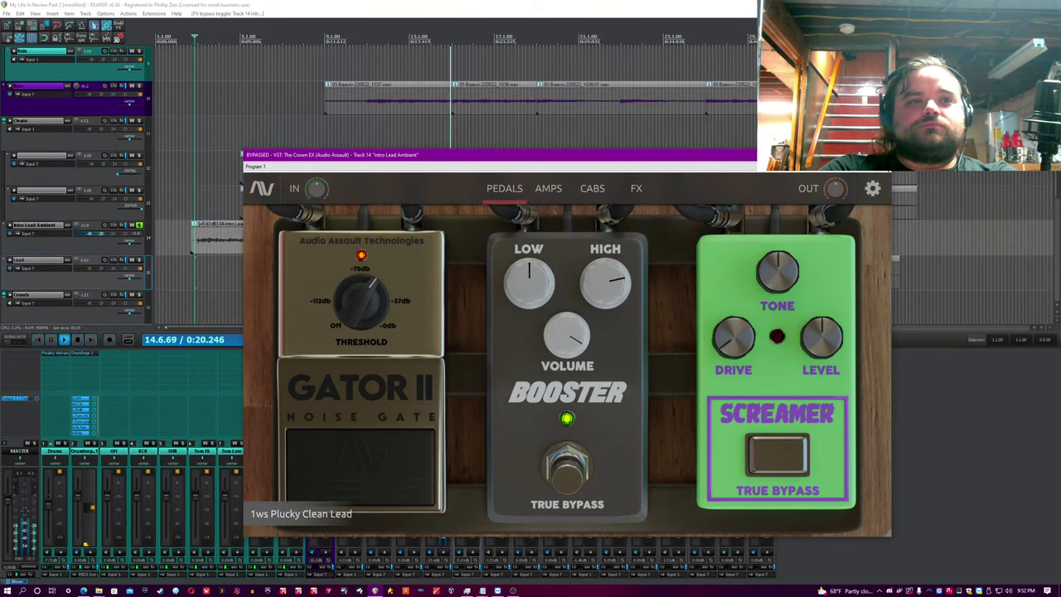
key("b")
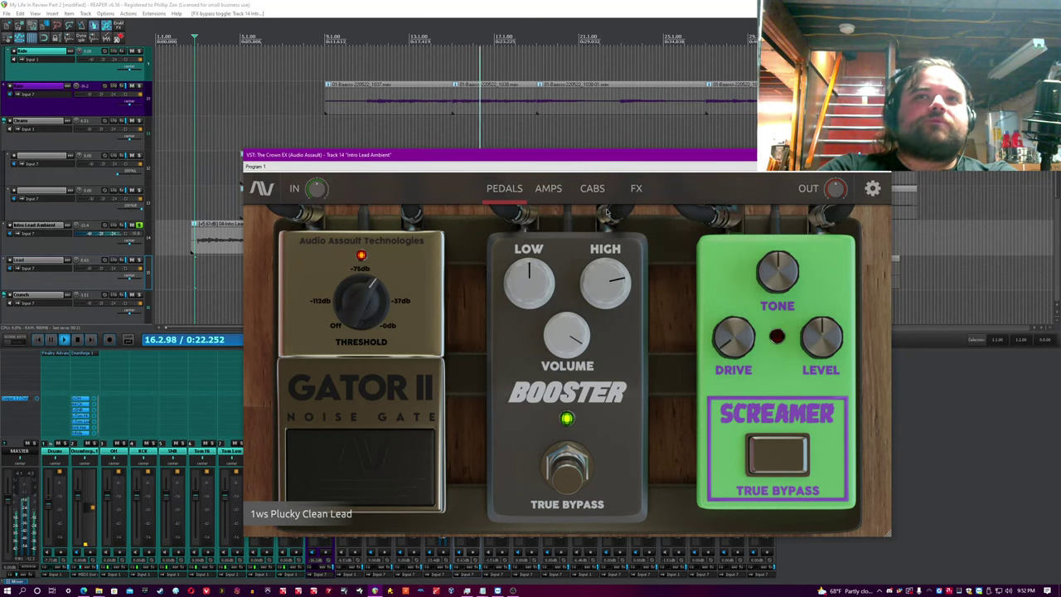
left_click(548, 188)
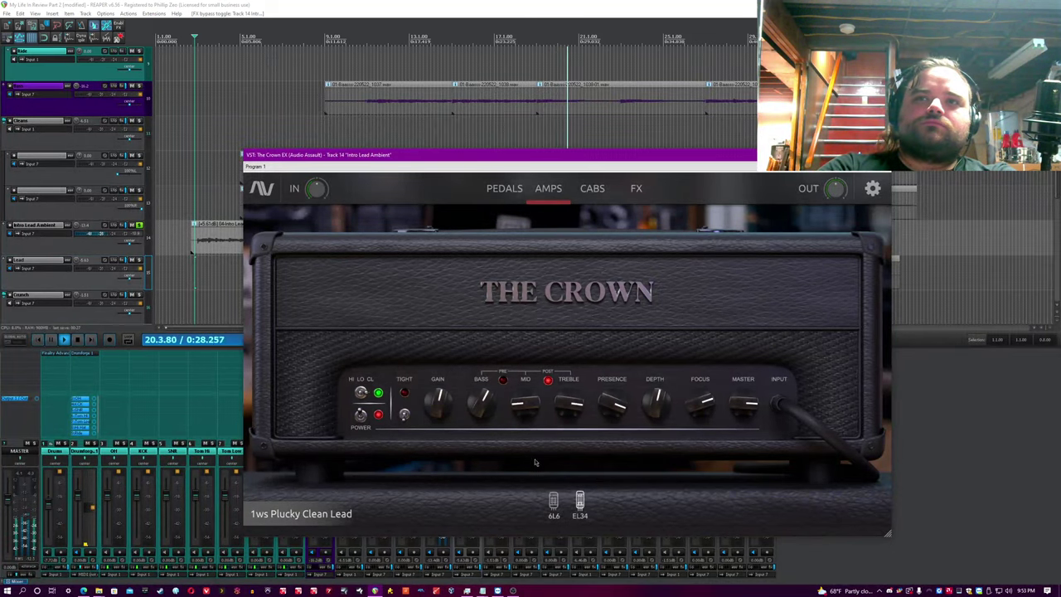
left_click_drag(610, 155, 685, 230)
left_click(374, 5)
key("space")
- View the cabs and effects rack of the lead preset, and restart playback
left_click(667, 263)
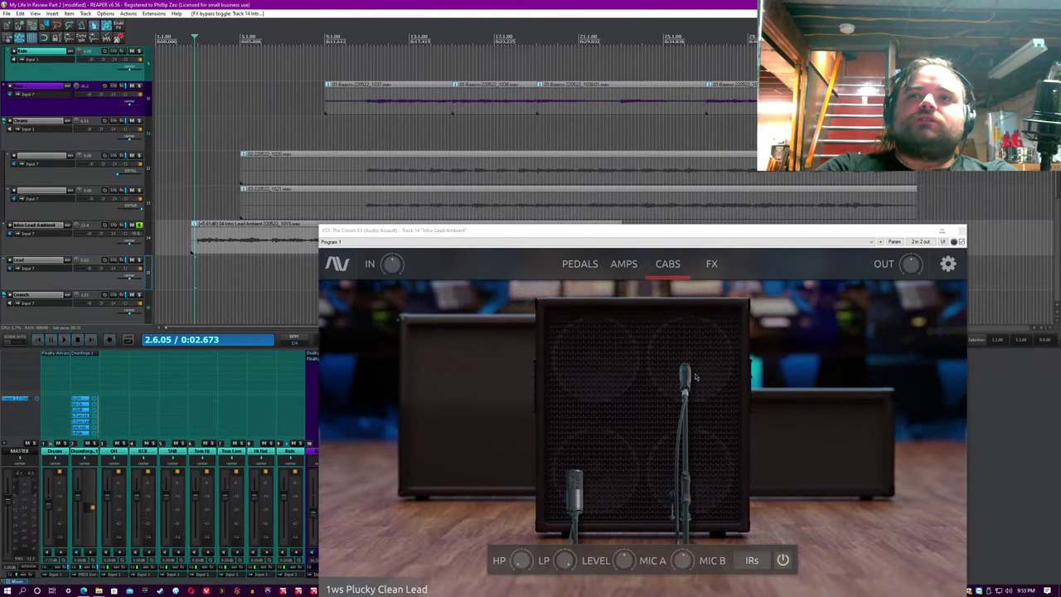
left_click(710, 263)
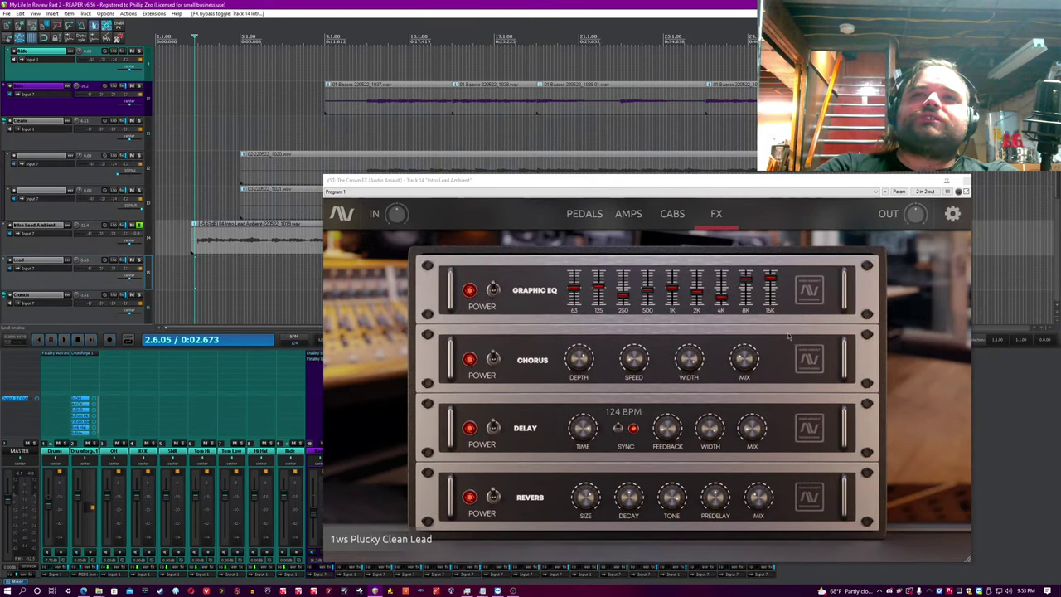
key("space")
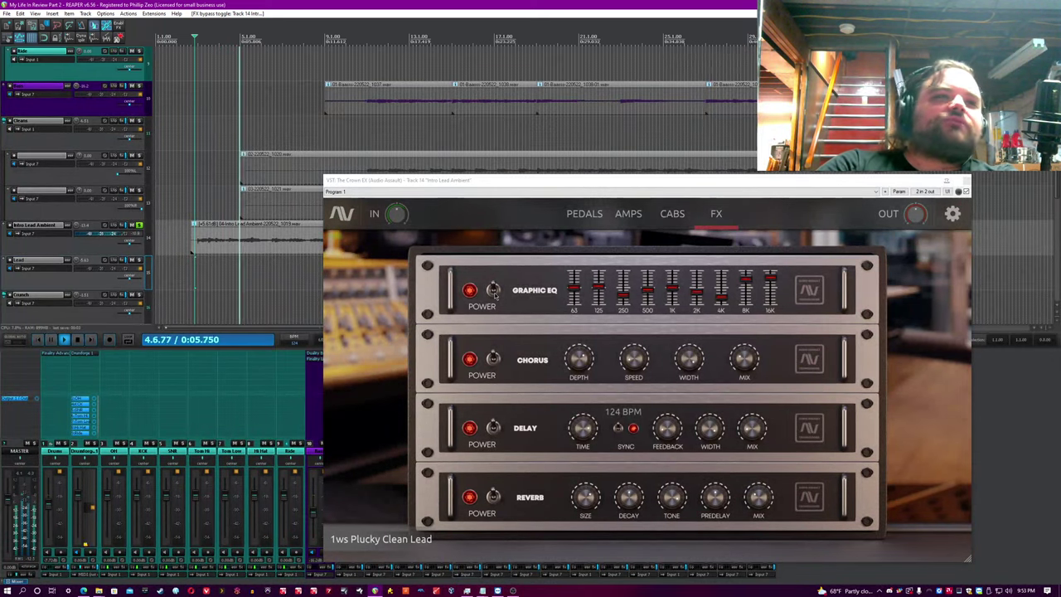
- Compare the lead sound with the Graphic EQ off and on, and check the chorus and delay mix settings
left_click(494, 290)
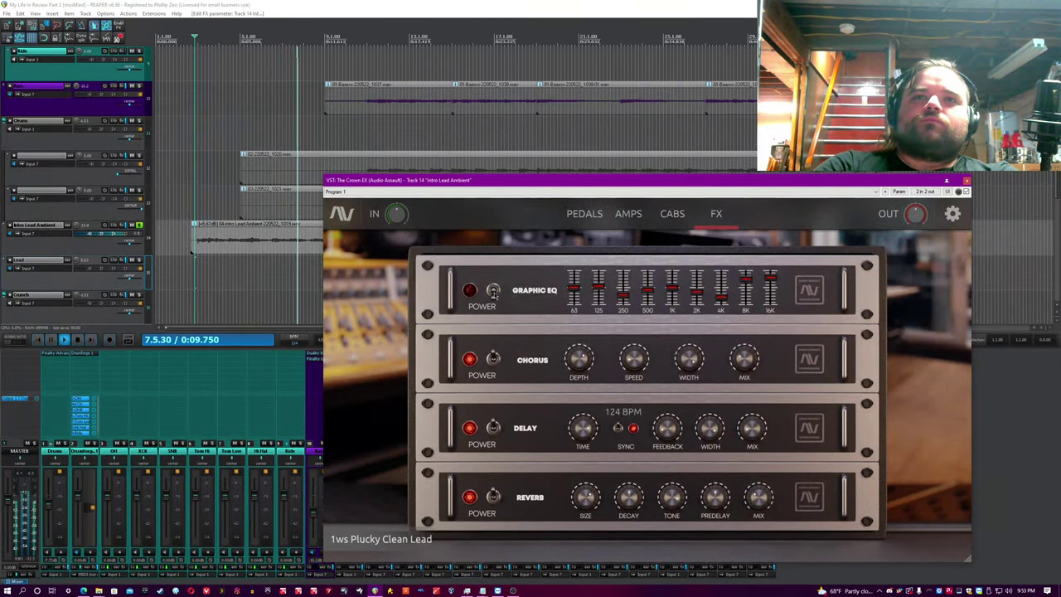
left_click(494, 290)
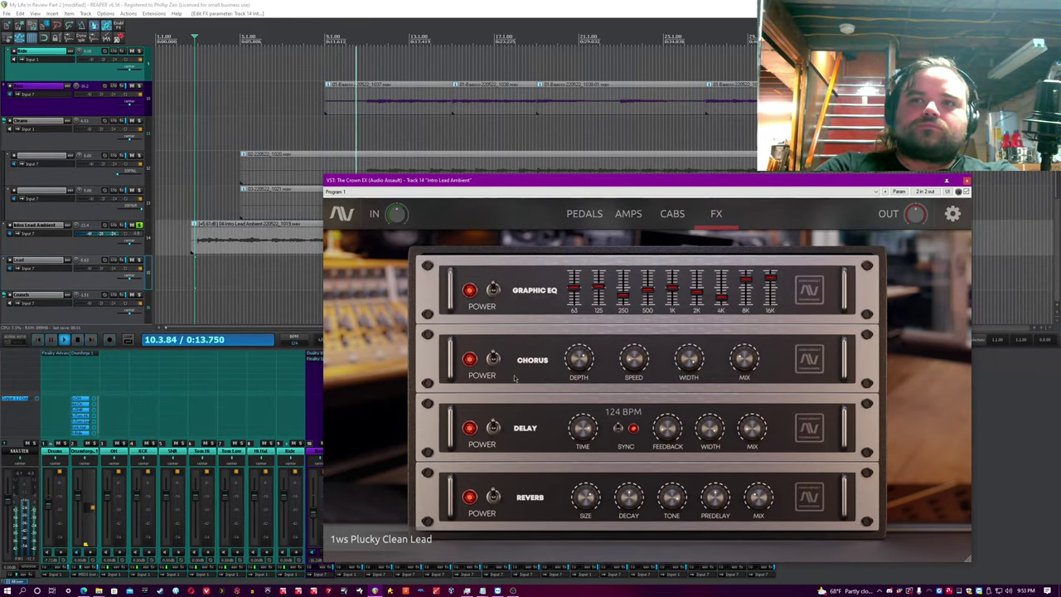
mouse_move(741, 359)
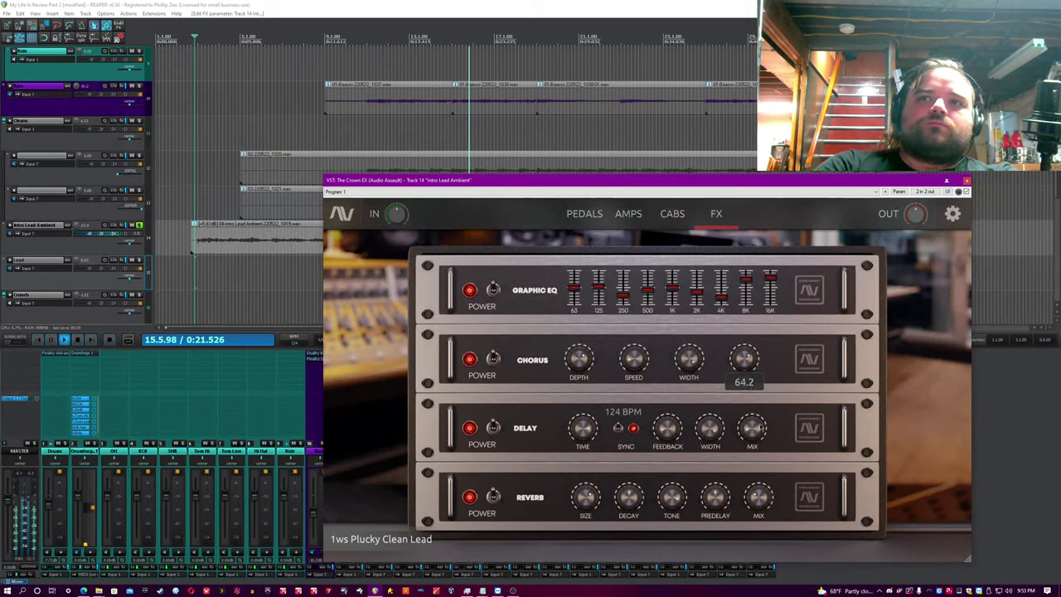
left_click_drag(761, 428, 763, 423)
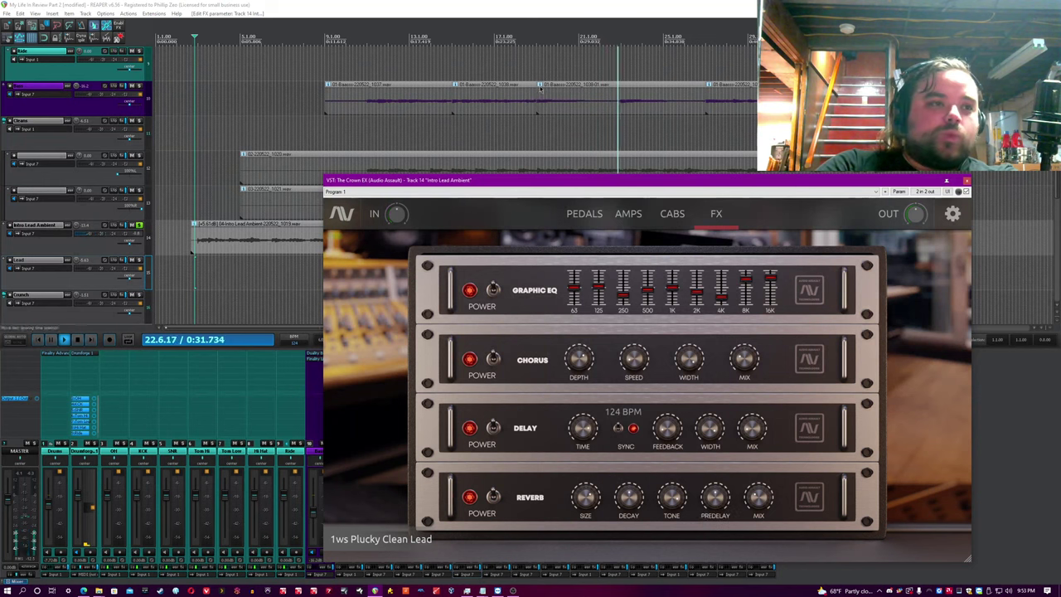
- Unsolo the Intro Lead Ambient track and play the full mix from the start of its clip
key("space")
left_click(158, 233)
left_click(138, 227)
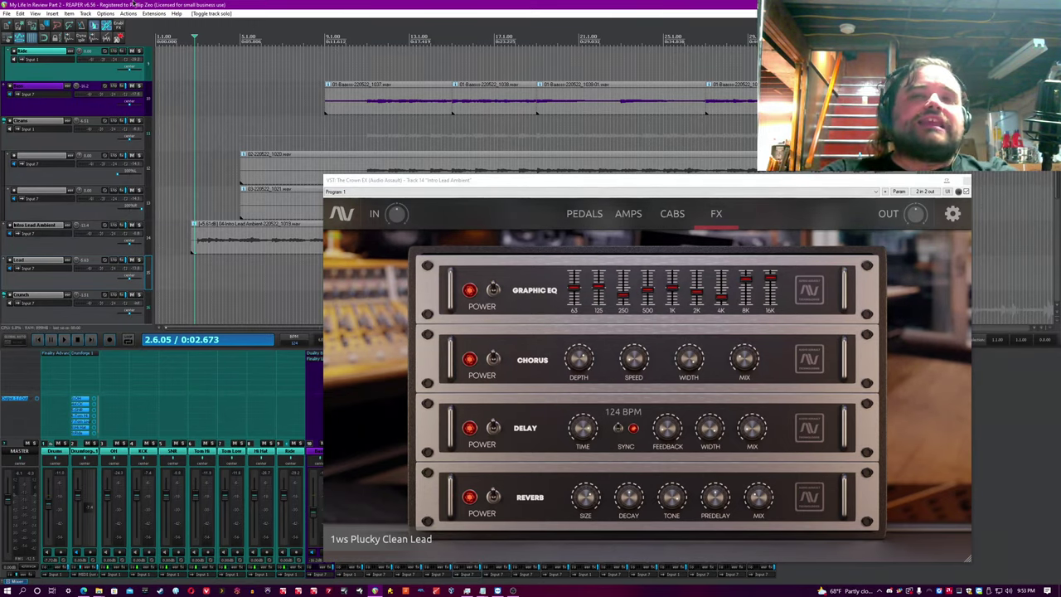
key("space")
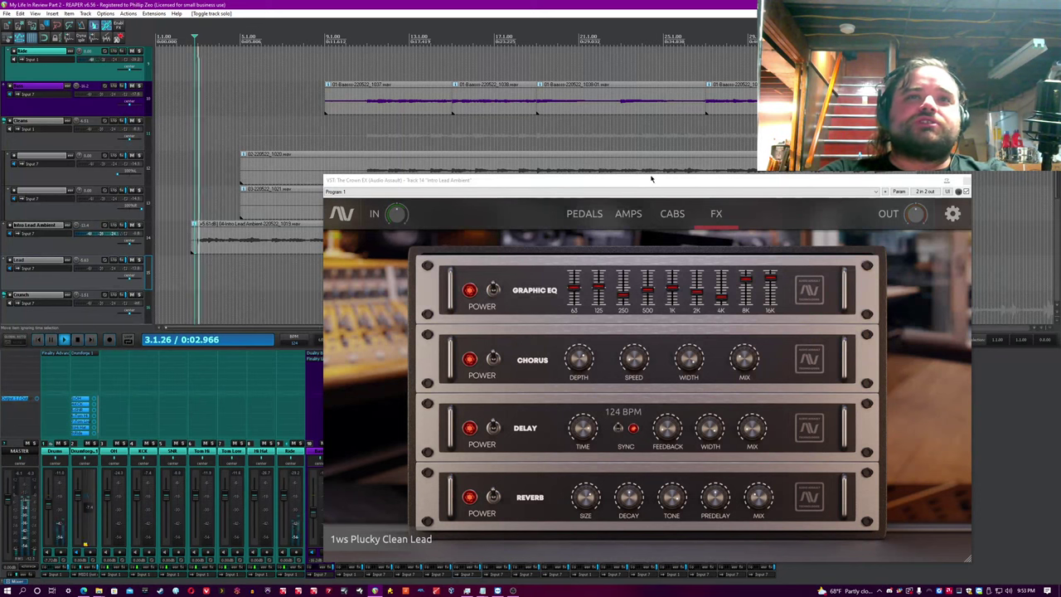
- Place the edit cursor near measure 10 on the upper Cleans clip, and swap the plug-in window for The Crown EX on Cleans
left_click(964, 180)
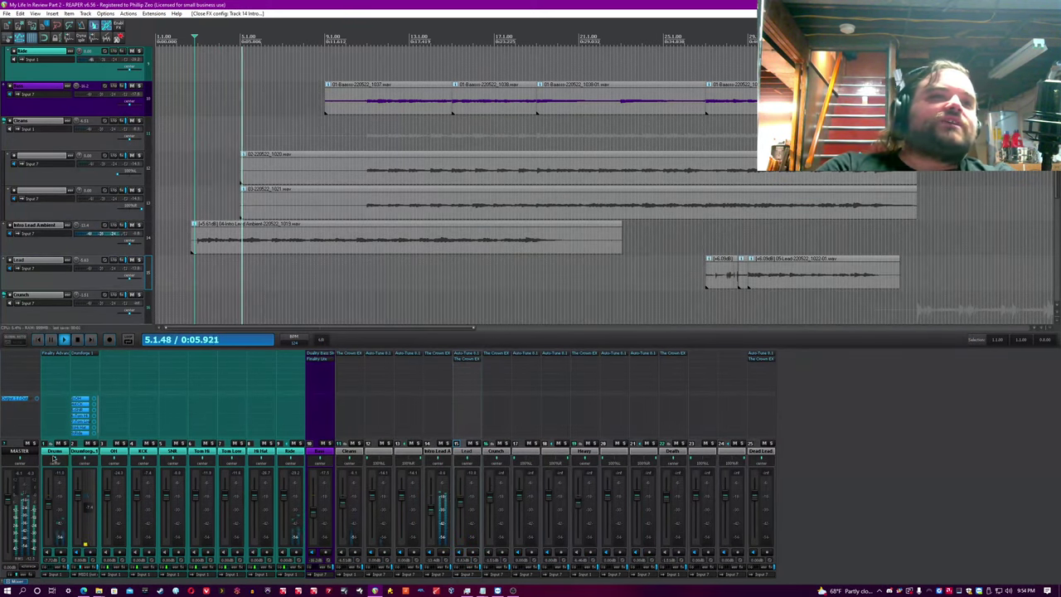
left_click(73, 433)
left_click(349, 452)
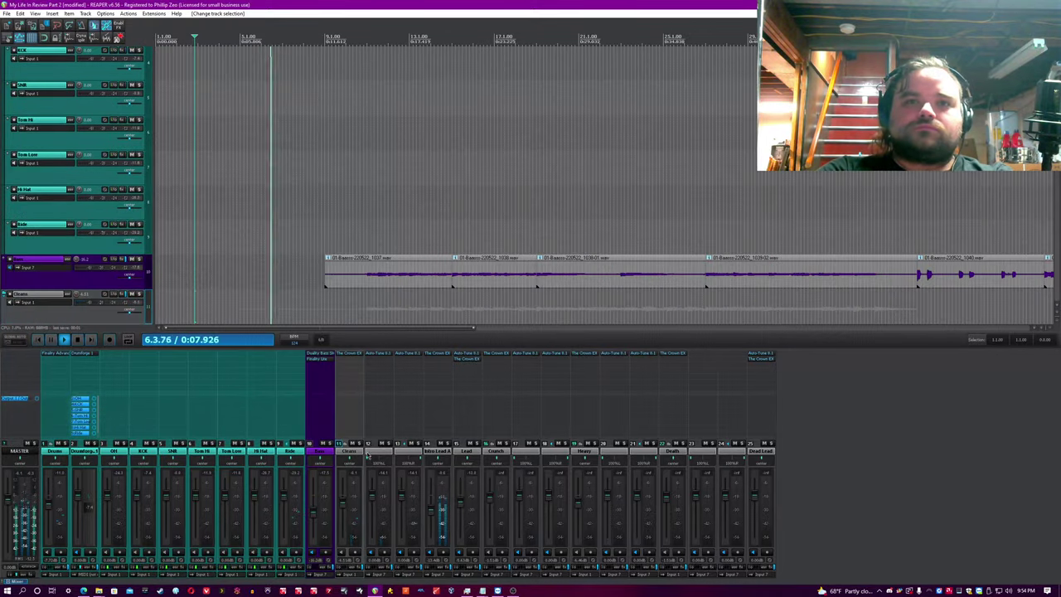
left_click(378, 452)
left_click(403, 452)
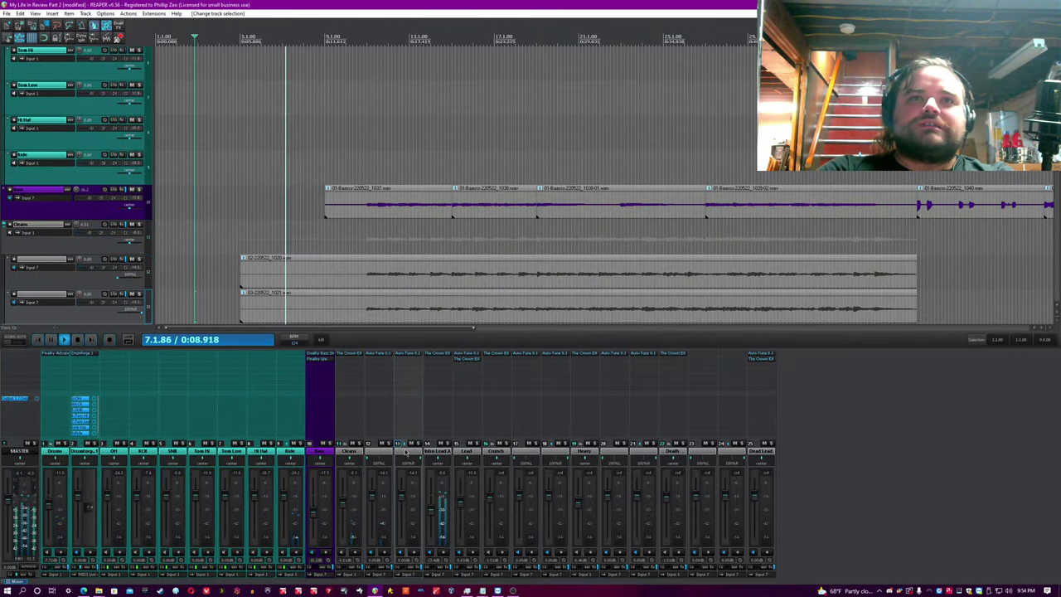
left_click(349, 279)
left_click(350, 452)
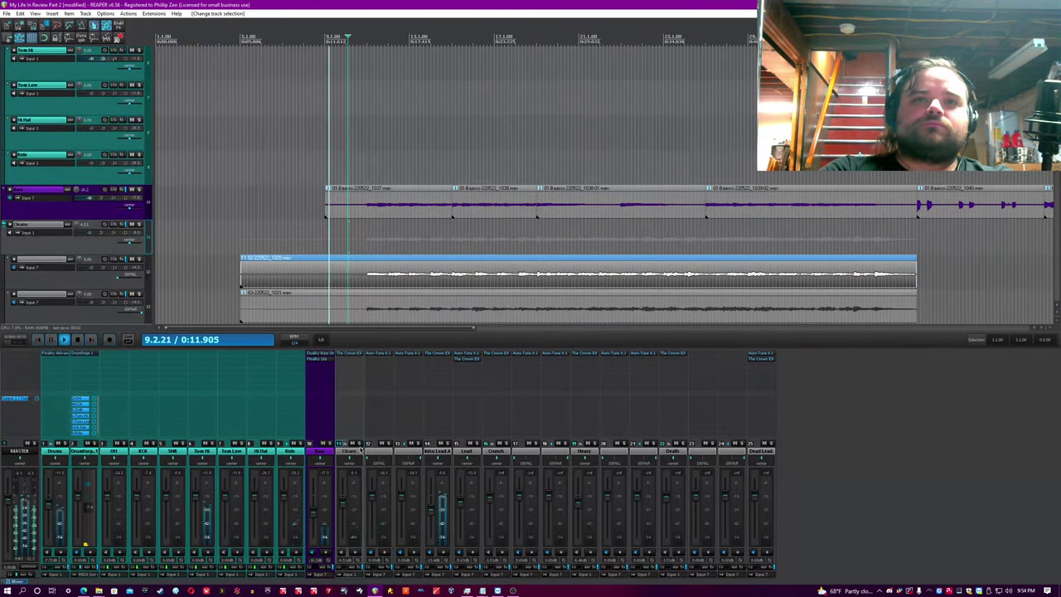
left_click(361, 366)
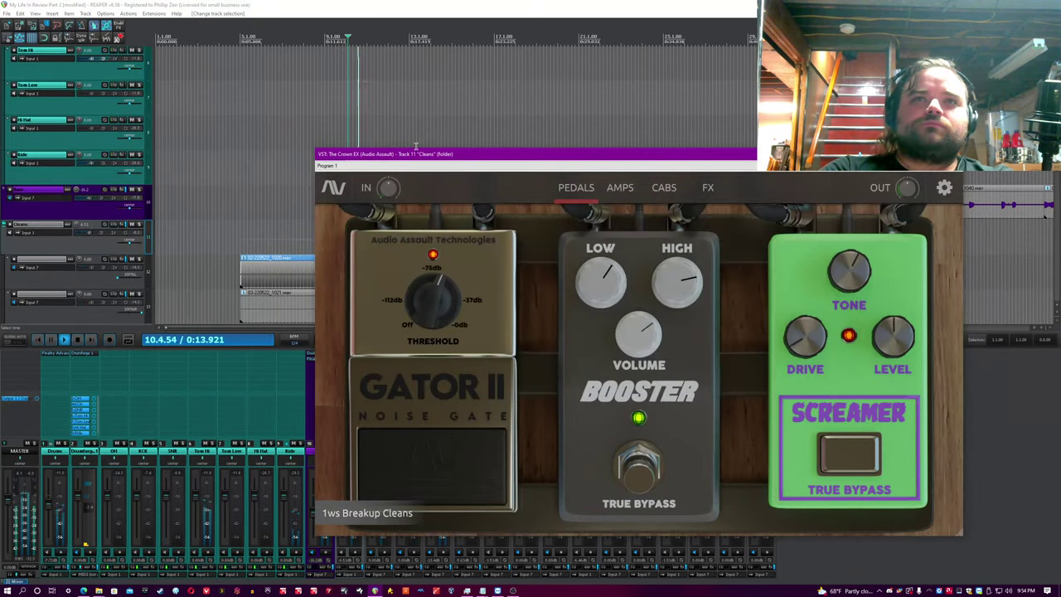
- Solo the Cleans track during playback, and show the amp page of its The Crown EX
left_click_drag(406, 155, 559, 161)
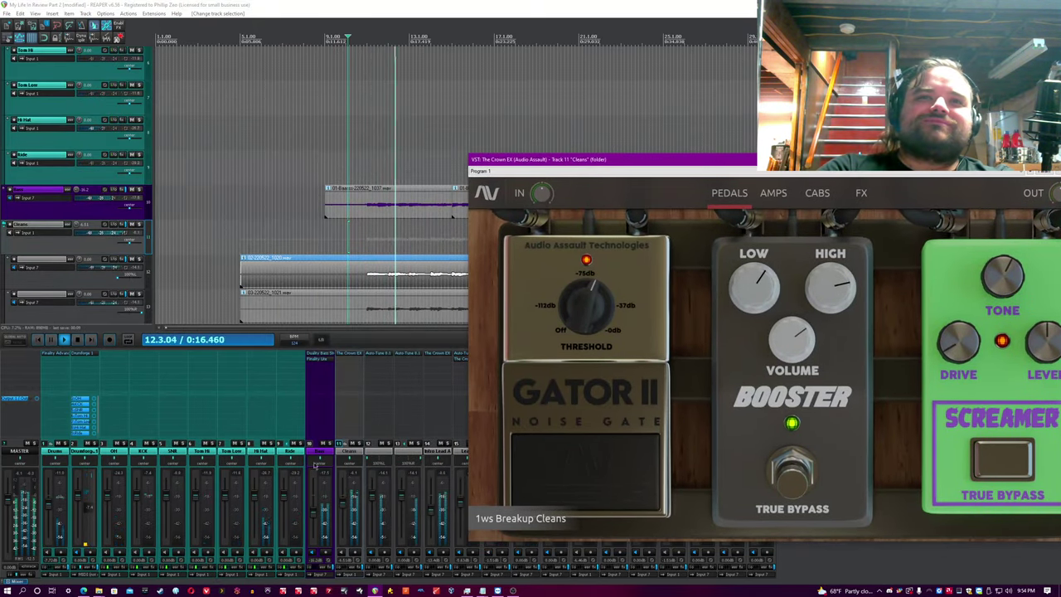
left_click(360, 444)
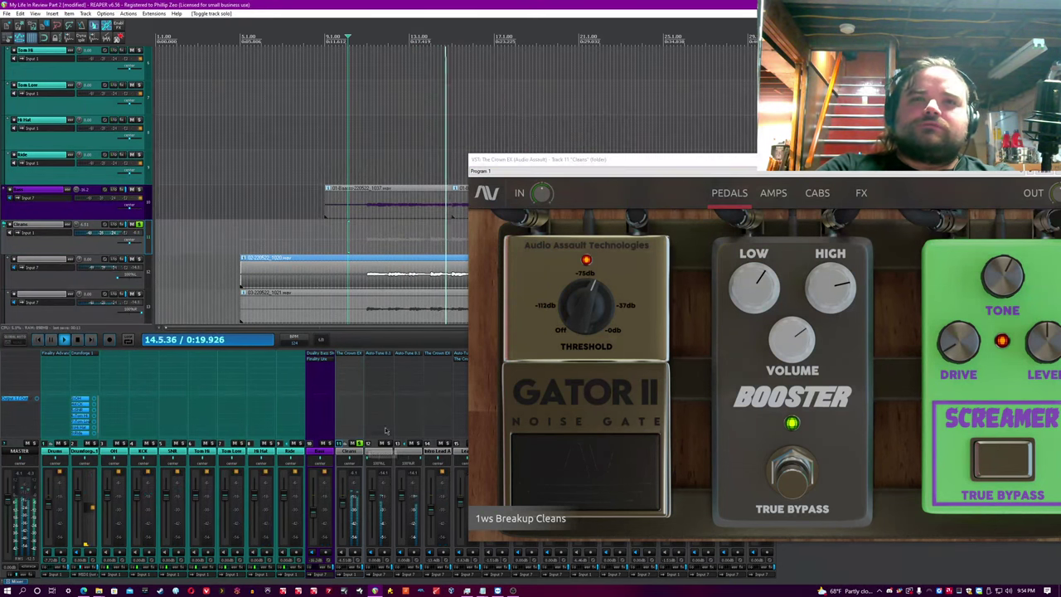
left_click_drag(580, 160, 359, 178)
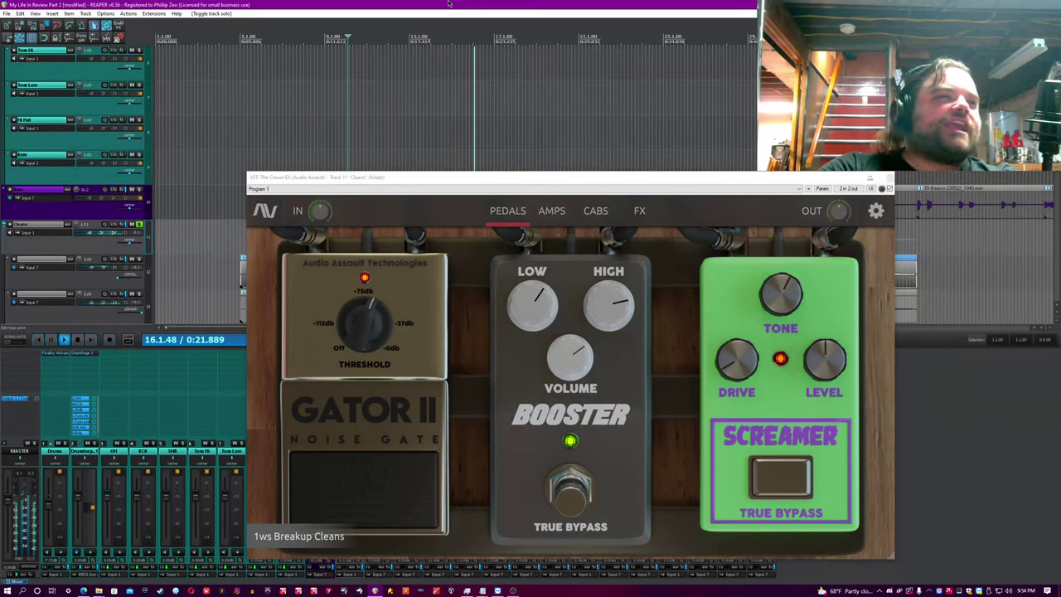
left_click_drag(443, 184, 366, 193)
left_click(743, 194)
left_click(433, 3)
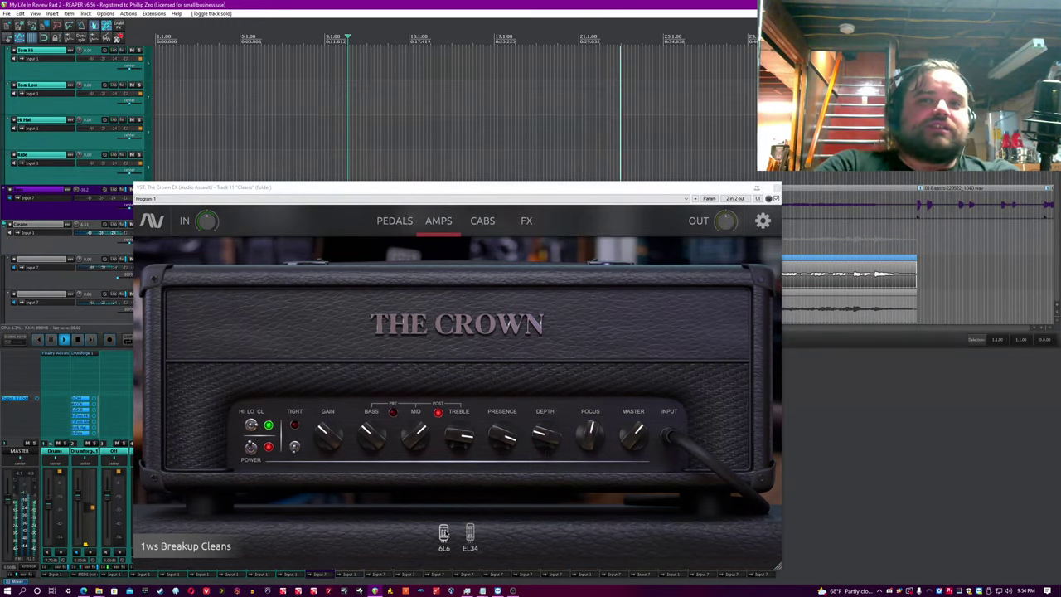
- Restart playback from about measure 11, and lower the plug-in's input level to -6.9 on the Cleans track
left_click_drag(401, 189, 474, 97)
left_click(371, 237)
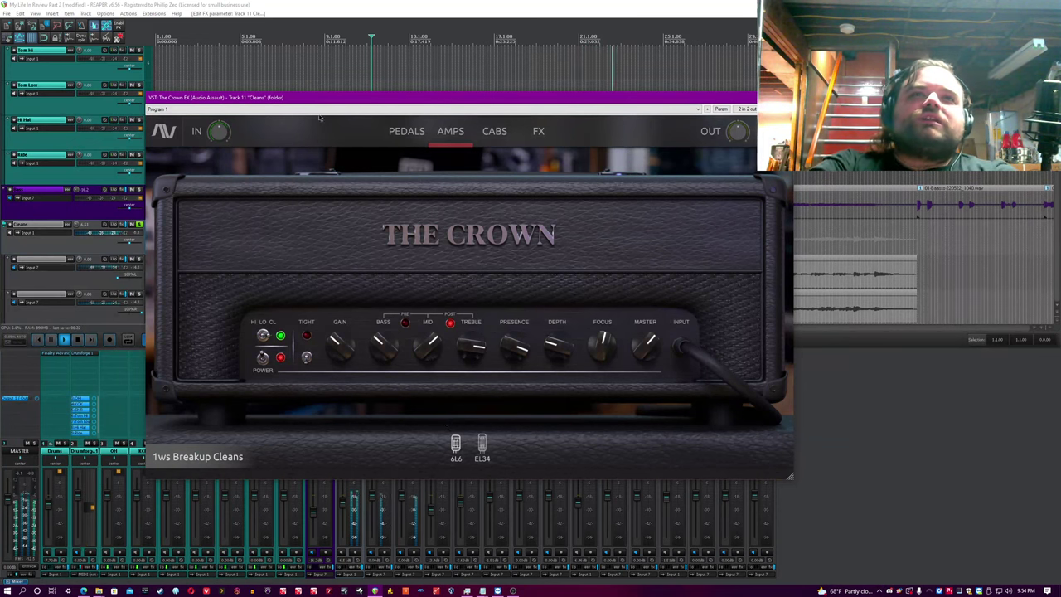
left_click_drag(322, 99, 581, 174)
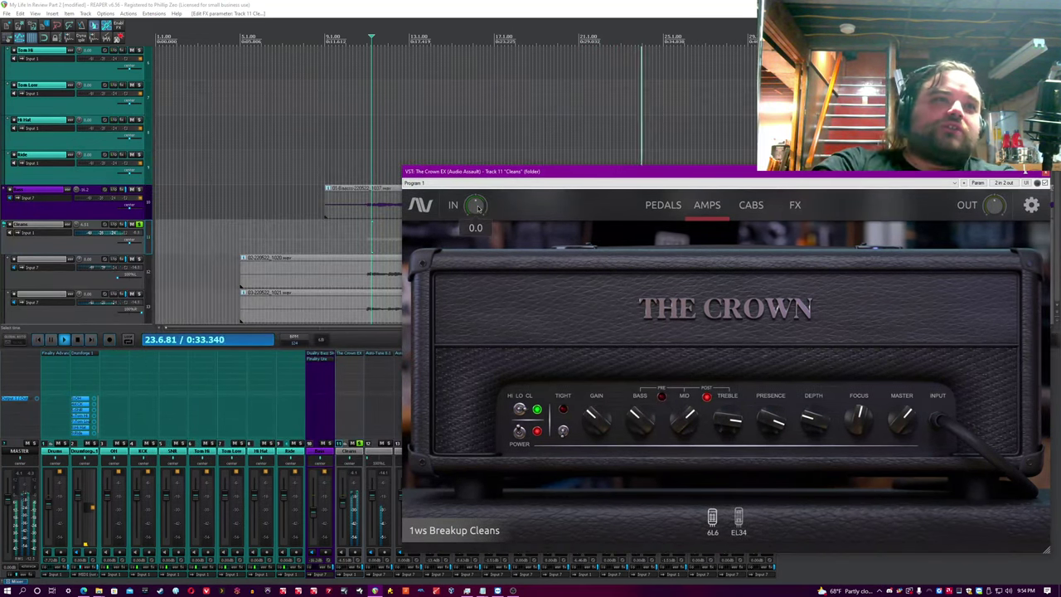
left_click_drag(475, 208, 468, 230)
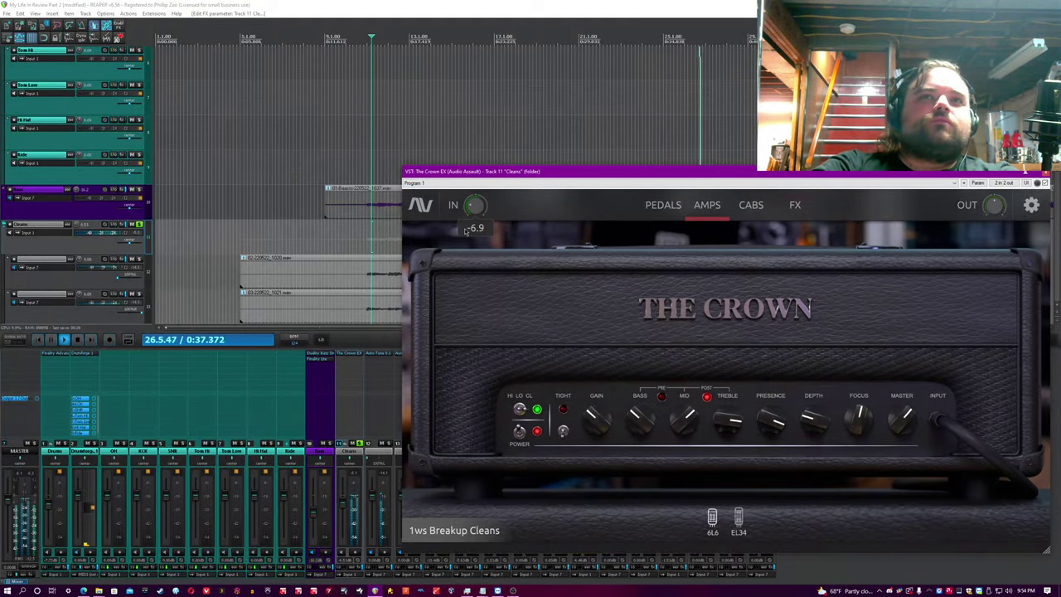
- Raise the input level of The Crown EX on Cleans, and restart playback from about measure 11
left_click_drag(459, 234, 454, 181)
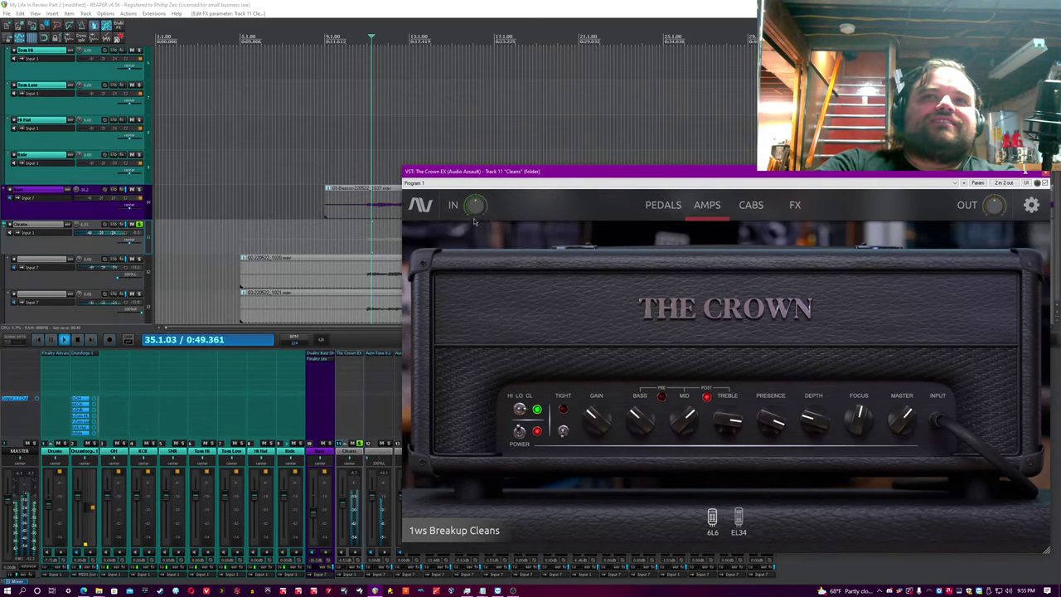
left_click(420, 4)
key("space")
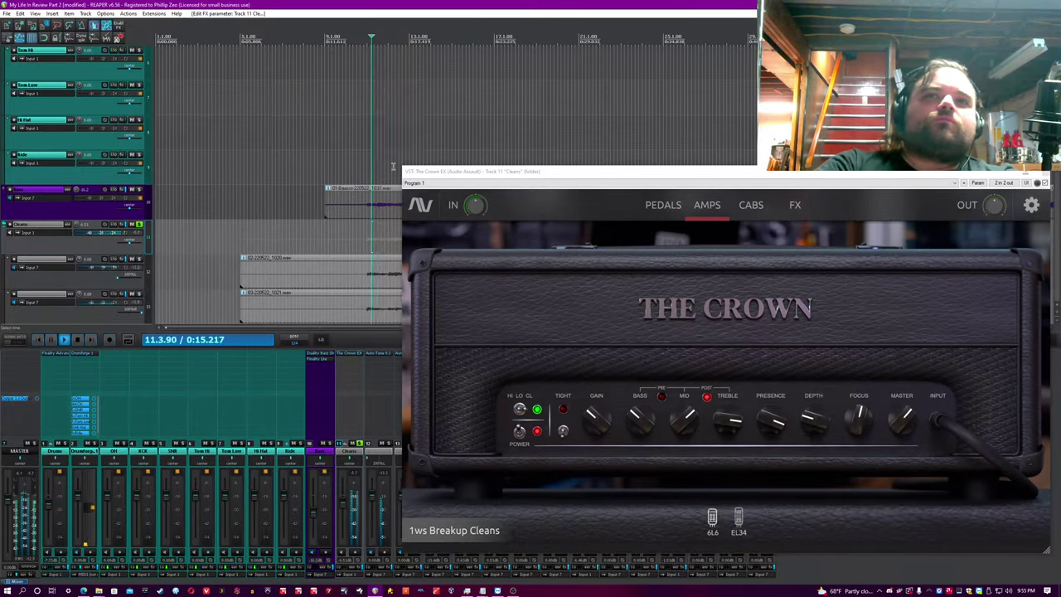
- Show the presets in the 1ws Tones folder of The Crown EX on Cleans, and close the preset browser
left_click(1031, 205)
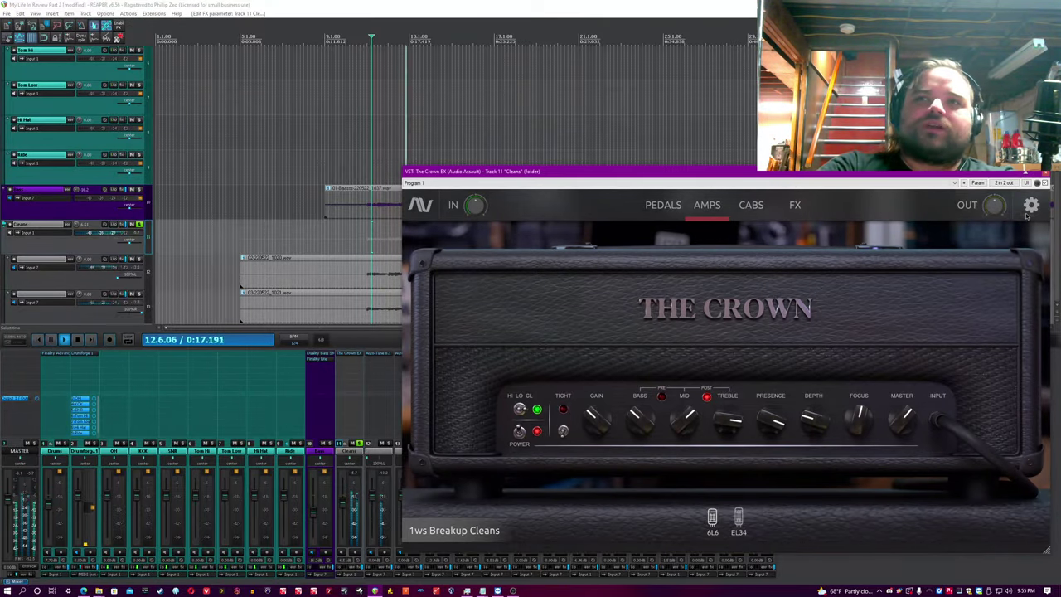
left_click(976, 240)
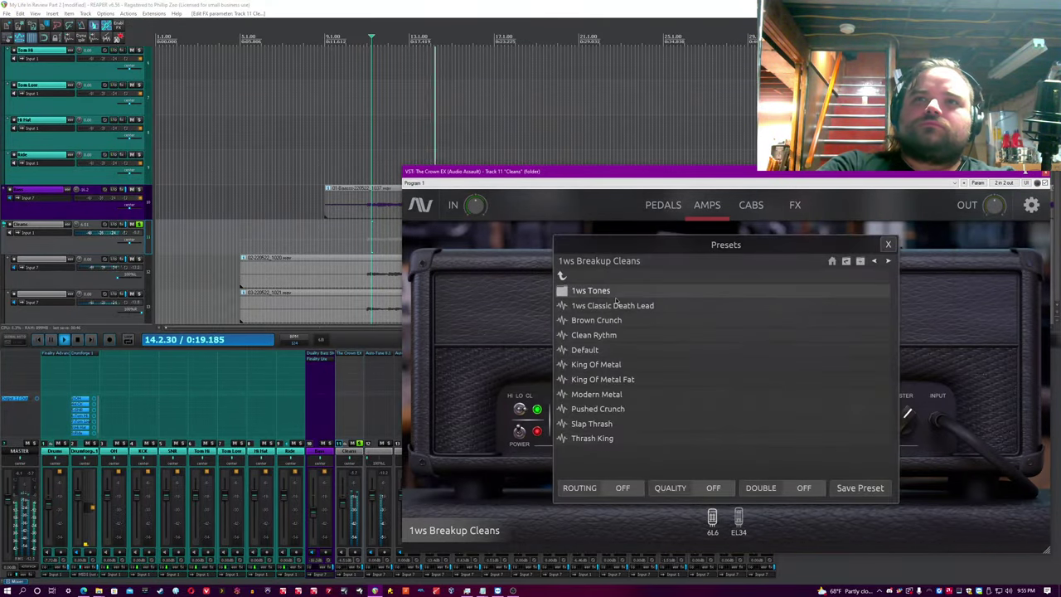
double_click(606, 290)
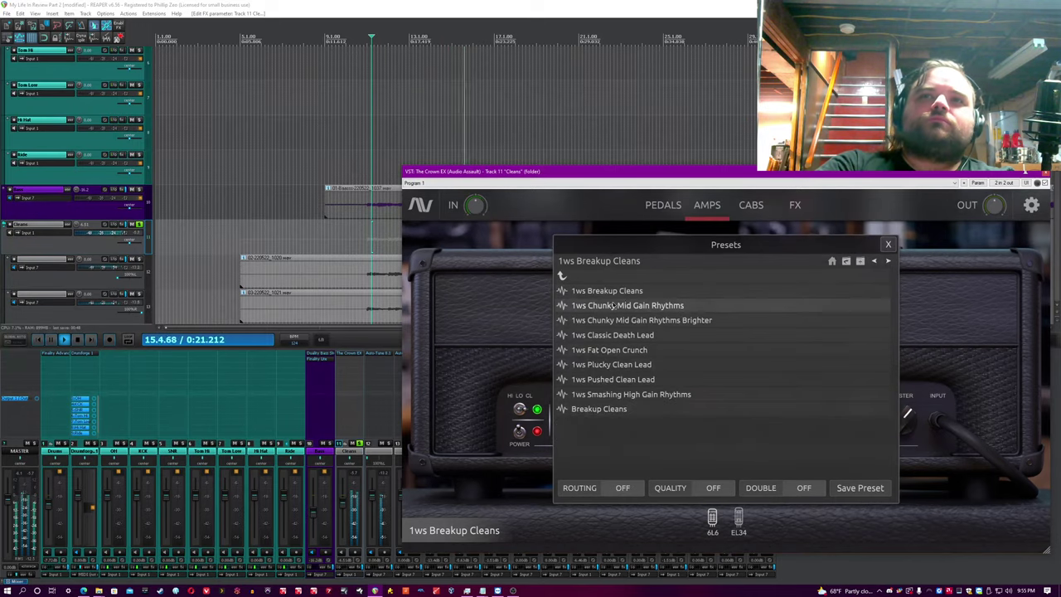
left_click(888, 246)
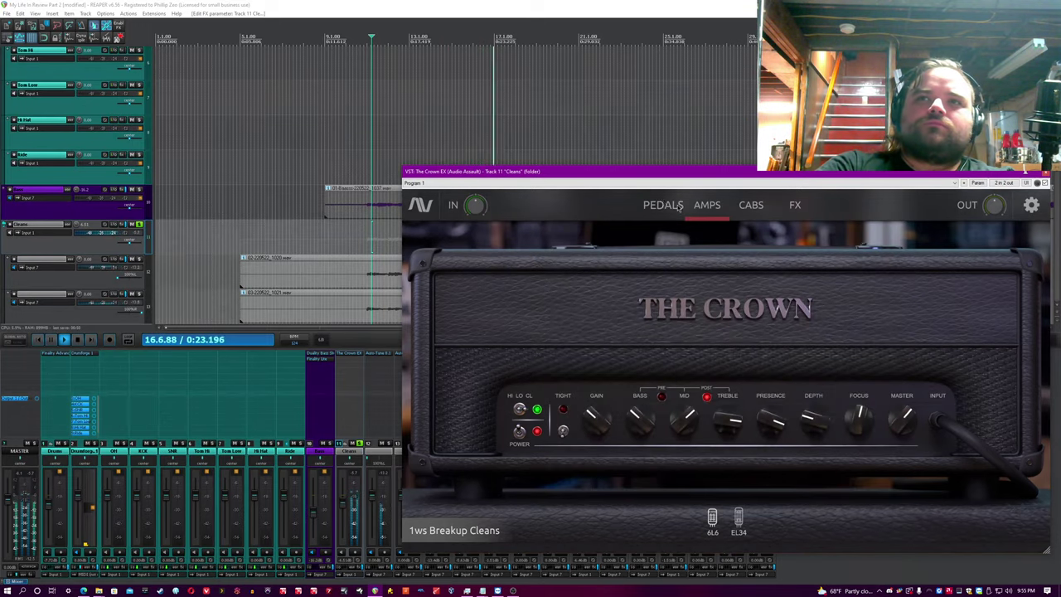
- Show the pedals, cabs and FX pages of The Crown EX on the Cleans track during playback
left_click(663, 204)
left_click(752, 207)
left_click(788, 207)
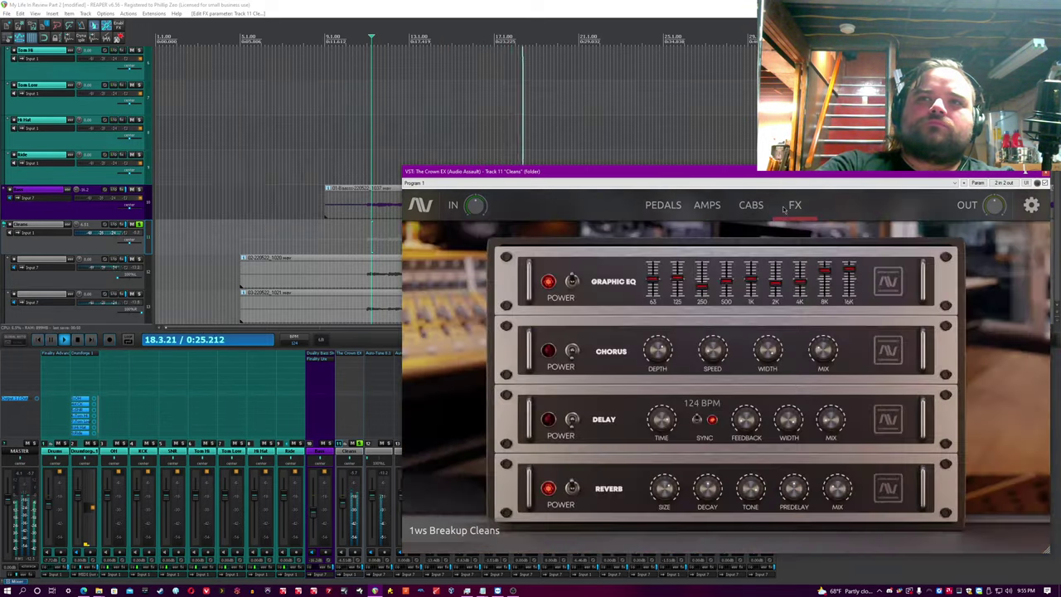
- Close The Crown EX window of Cleans, and unsolo the Cleans track to hear the full mix
left_click_drag(699, 176, 599, 148)
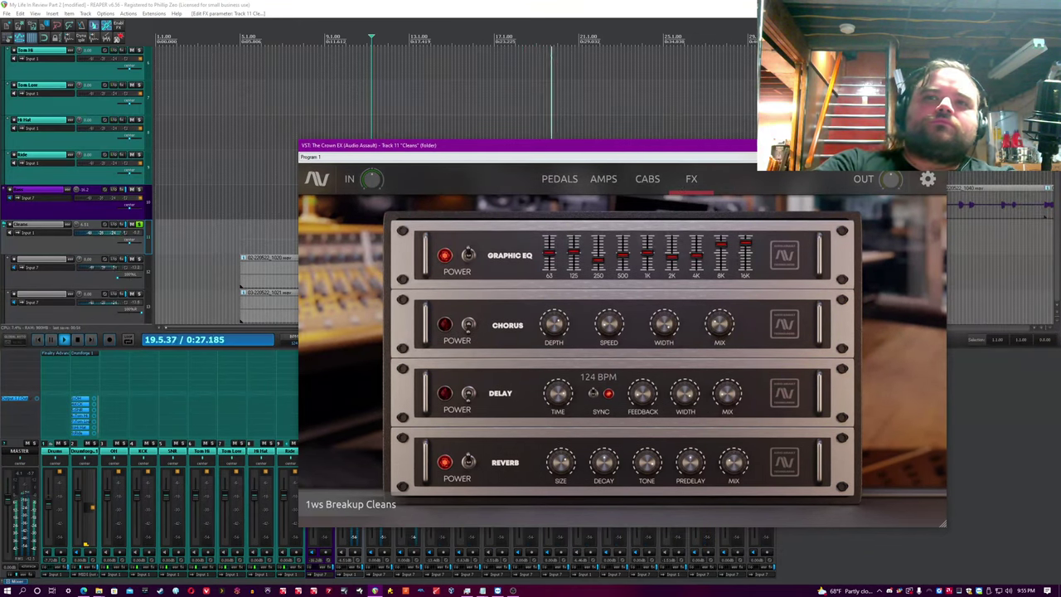
left_click(937, 145)
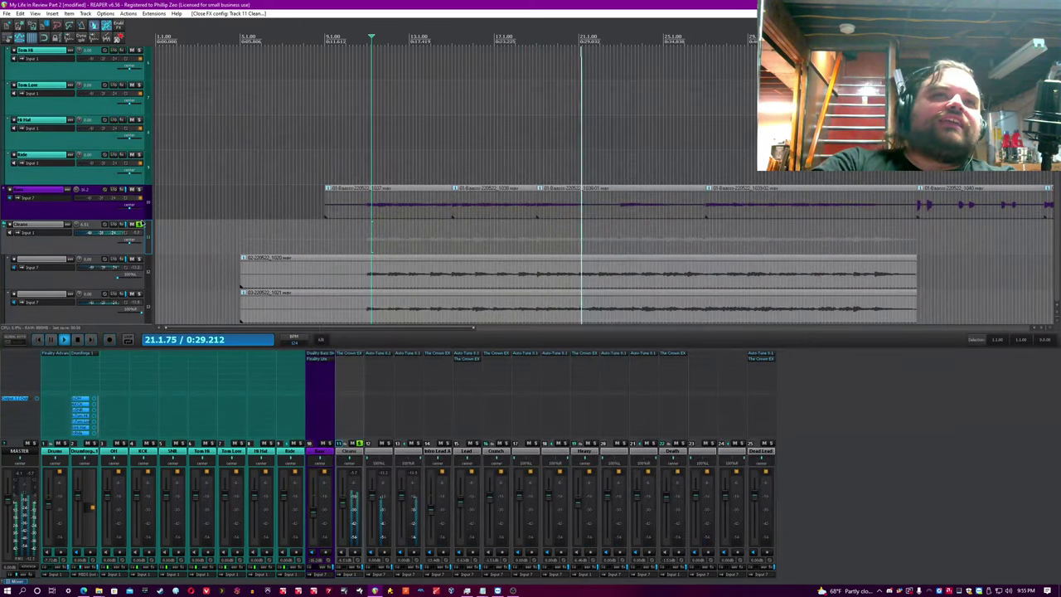
left_click(140, 225)
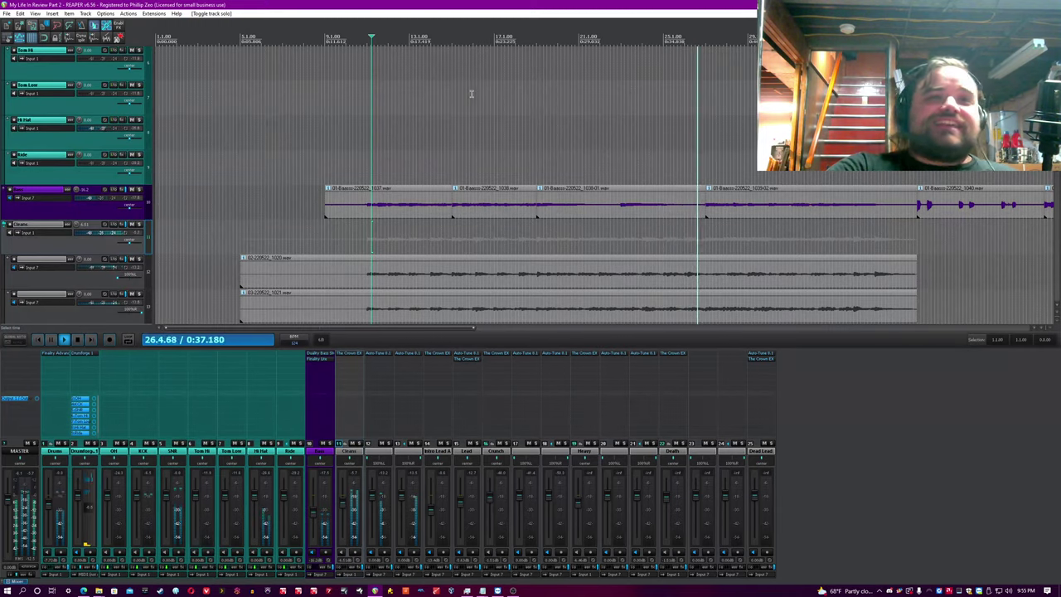
- Open The Crown EX on the Lead track and solo Lead, keeping the plug-in window clear of its clips
scroll(68, 208, "down", 8)
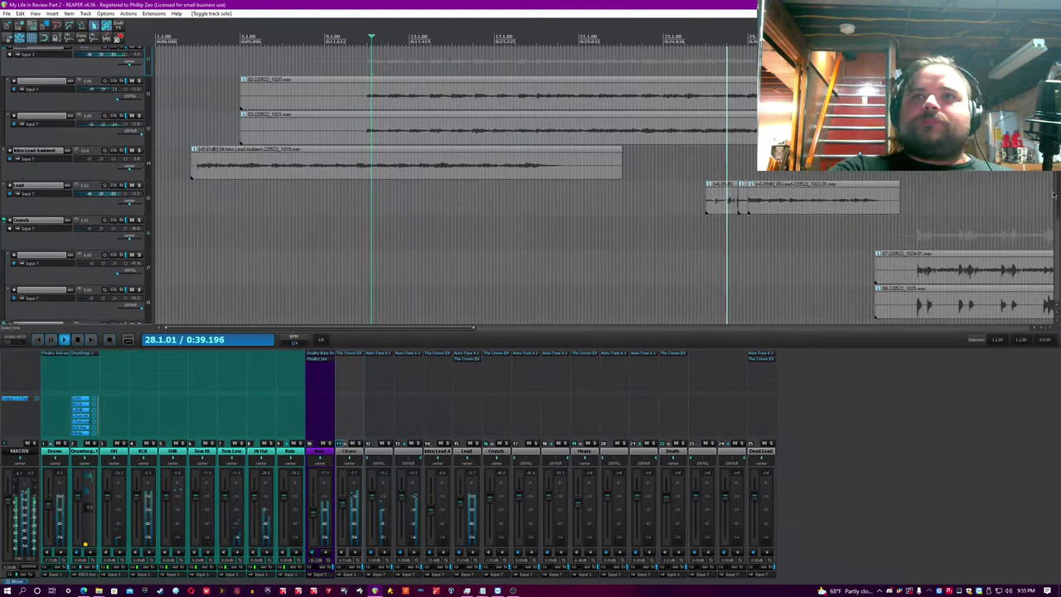
left_click(68, 208)
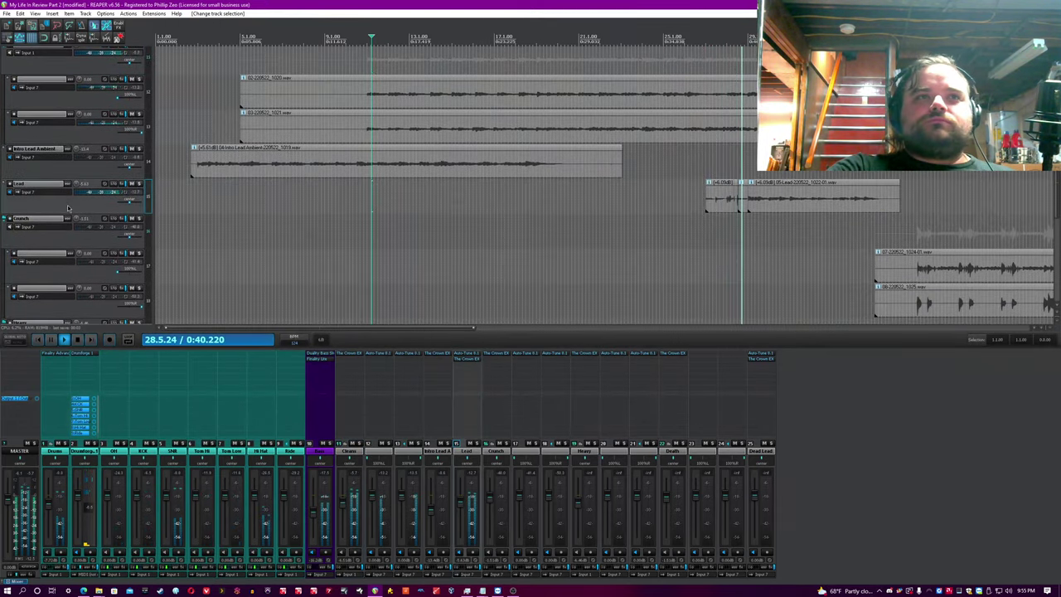
left_click(467, 358)
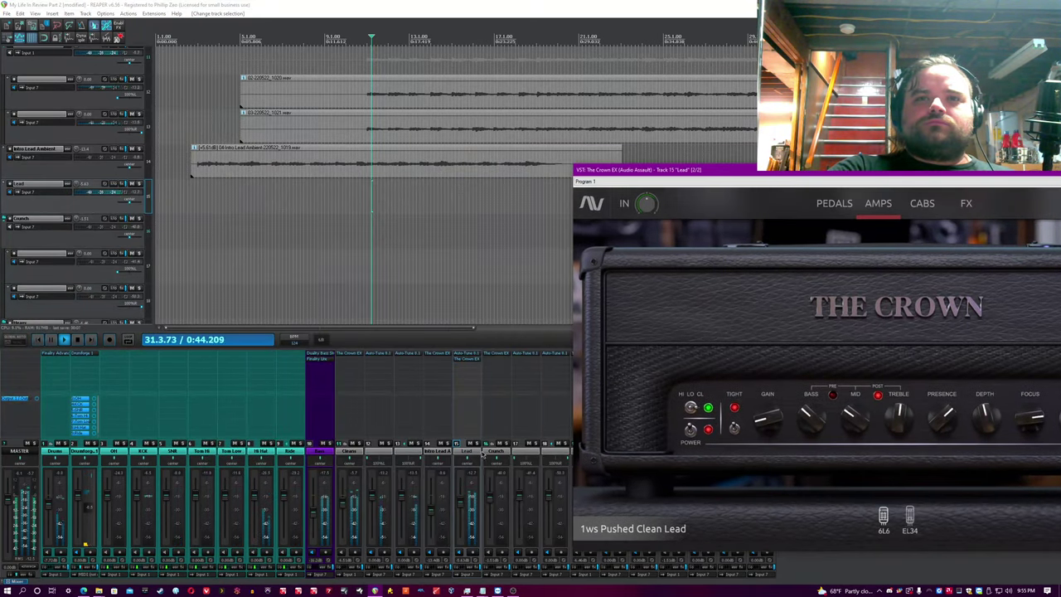
left_click(477, 443)
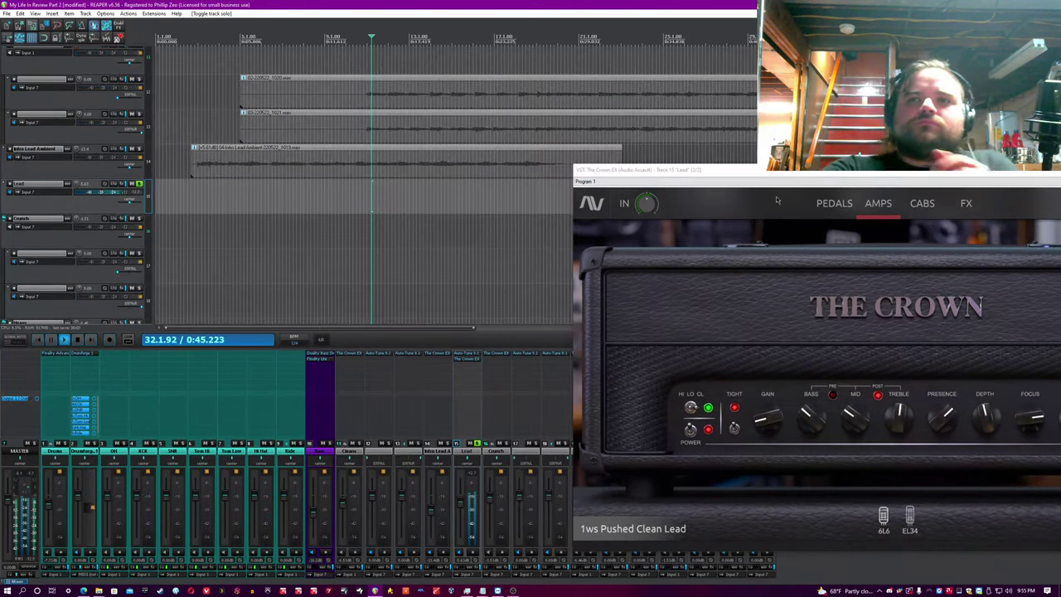
left_click_drag(769, 179, 364, 187)
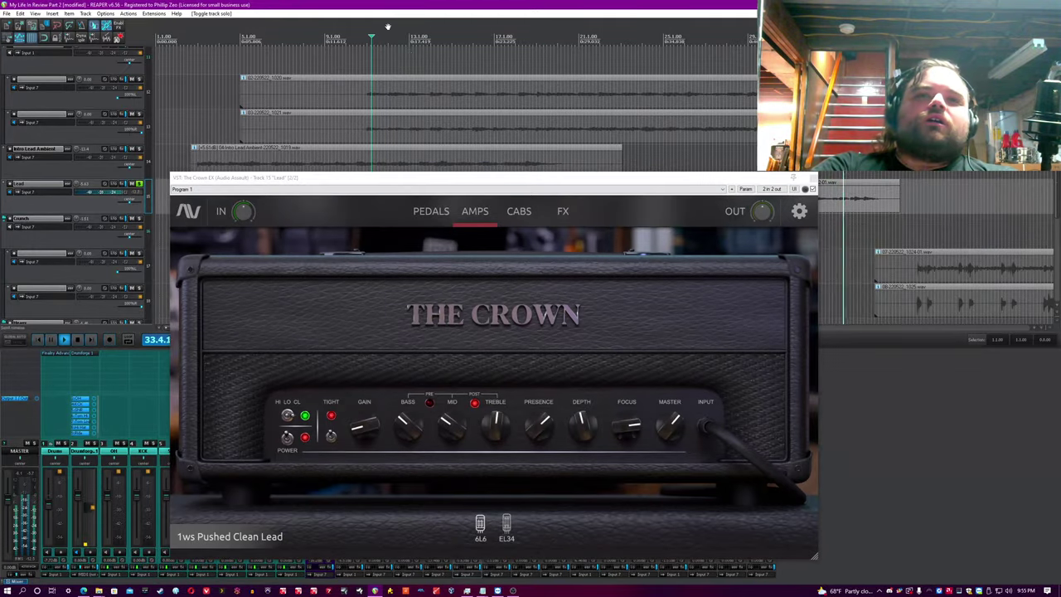
left_click_drag(666, 179, 645, 248)
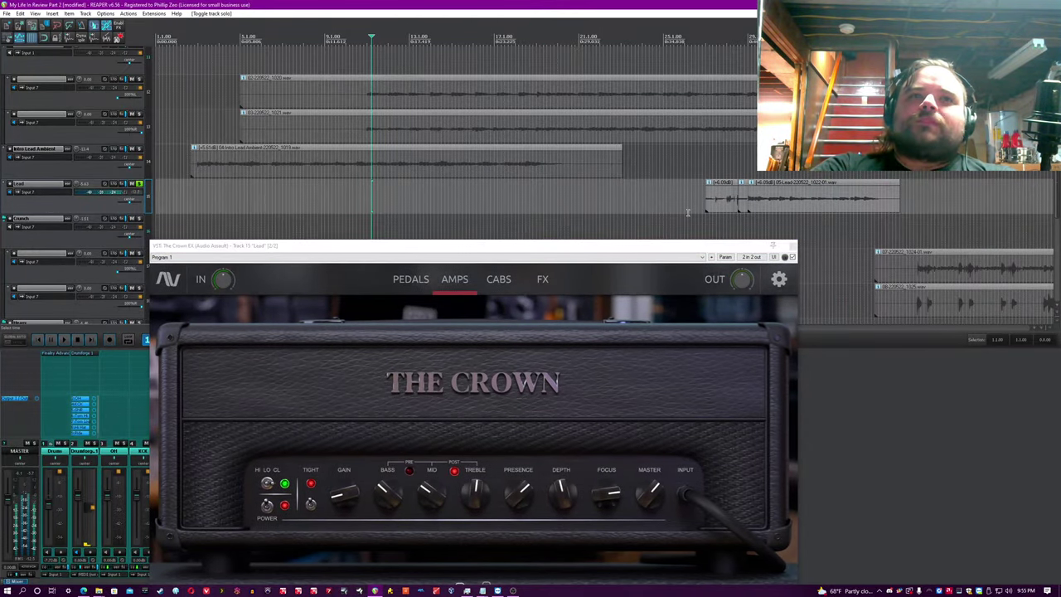
- Place the edit cursor at the start of the first Lead clip near measure 27, and play it with the plug-in's pedals page shown
left_click(706, 171)
scroll(707, 171, "up", 5)
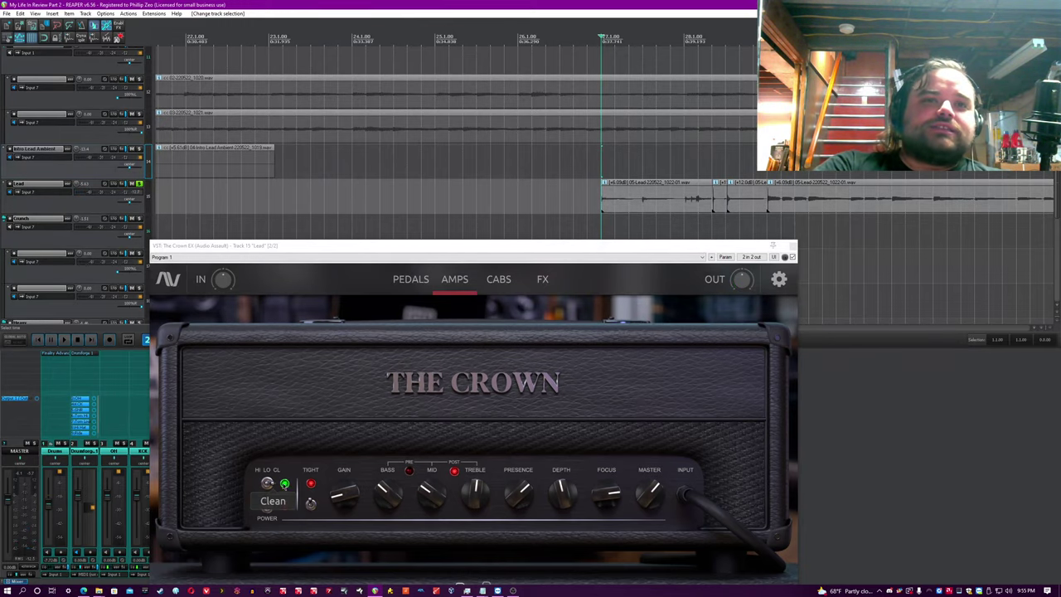
left_click(411, 278)
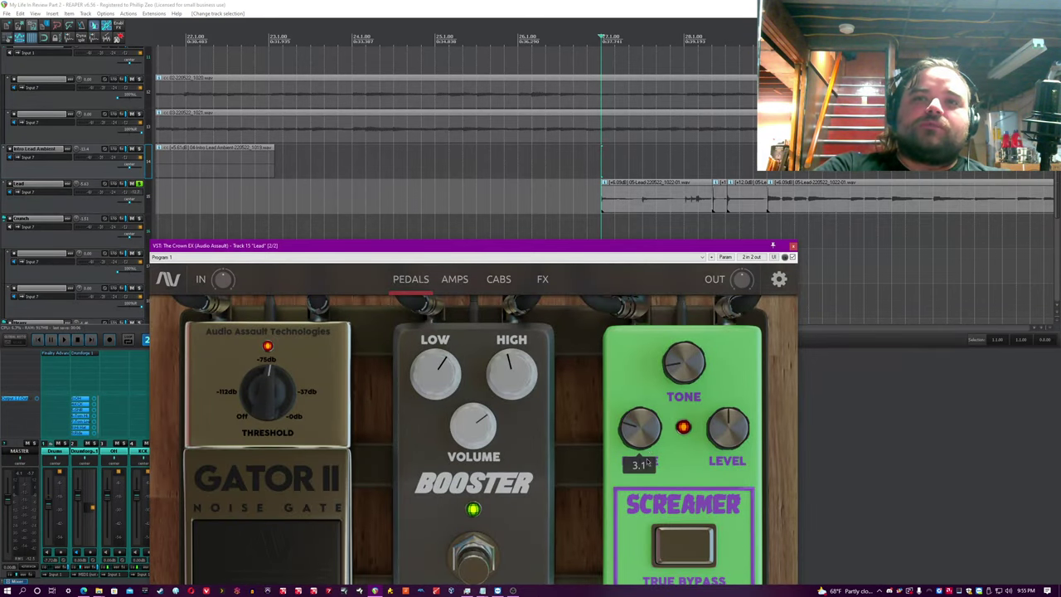
key("space")
left_click_drag(630, 245, 521, 117)
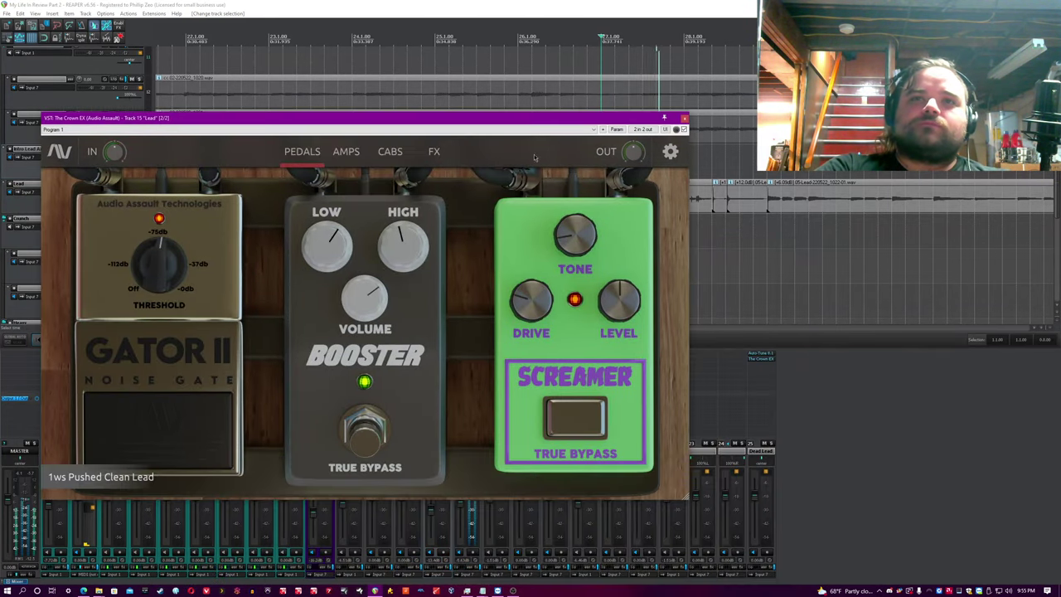
- Toggle the Screamer pedal's bypass on Lead, and show the amp, cabs and FX pages of The Crown EX
left_click(570, 410)
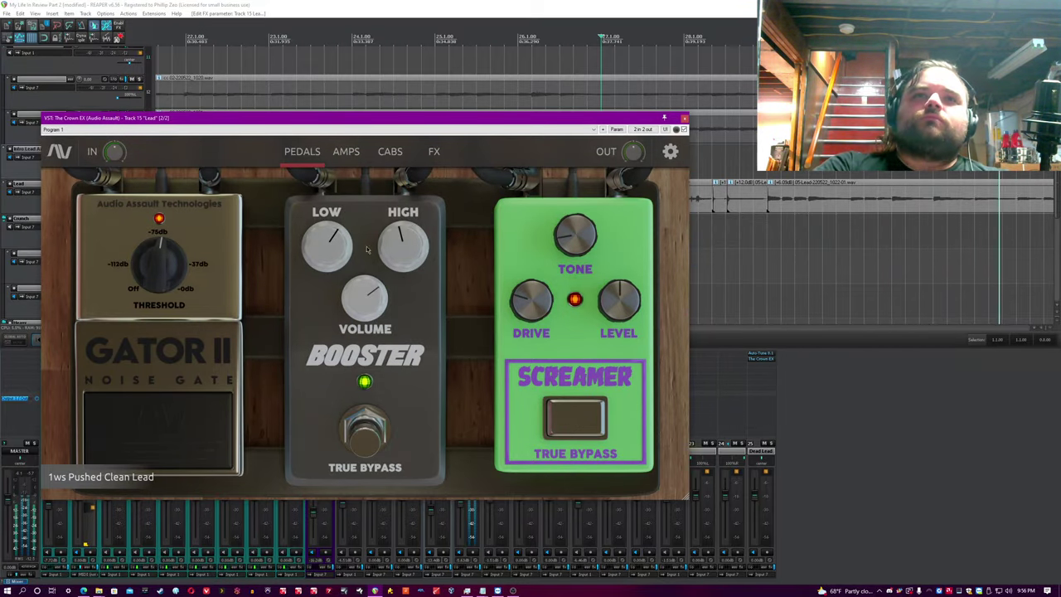
mouse_move(393, 257)
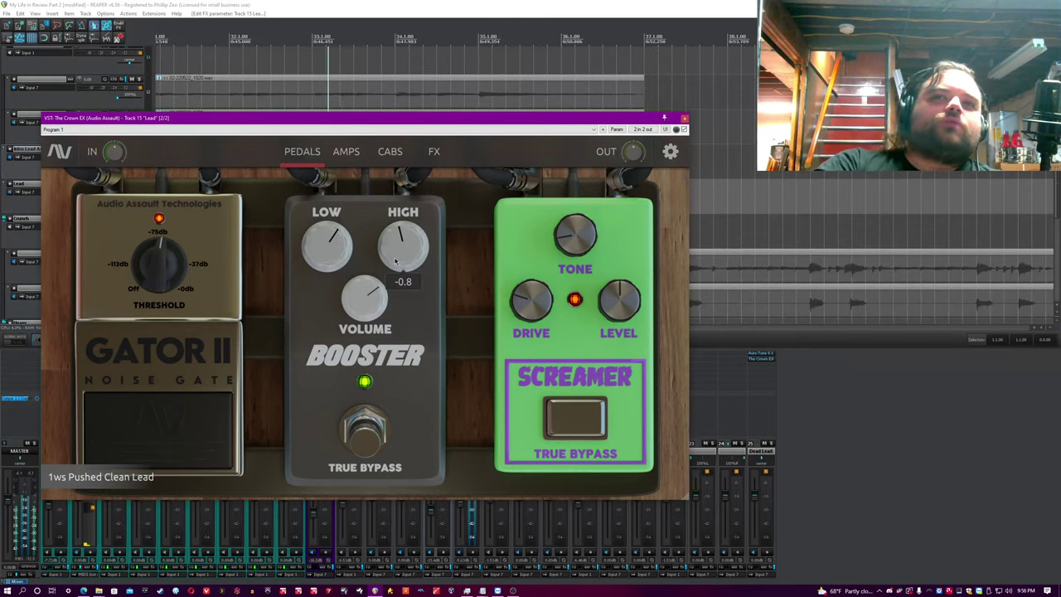
left_click(354, 159)
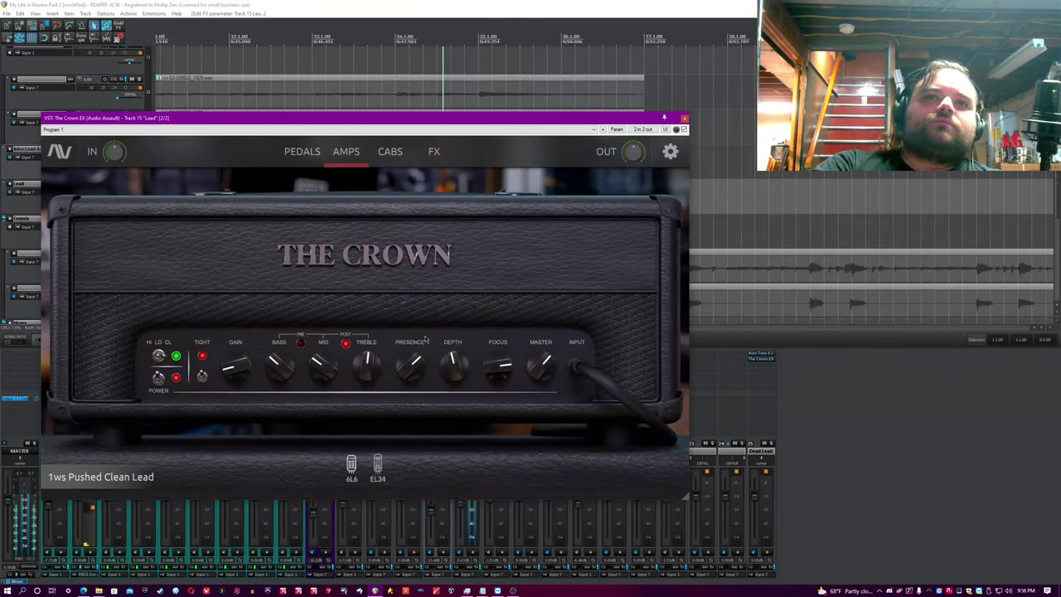
left_click_drag(389, 120, 464, 172)
left_click(469, 204)
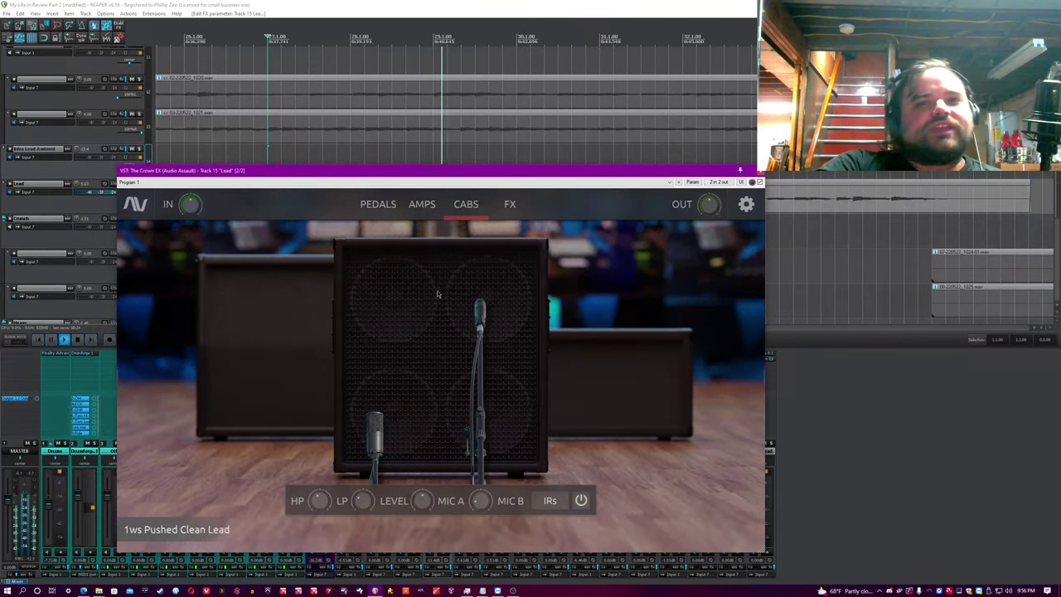
left_click(510, 204)
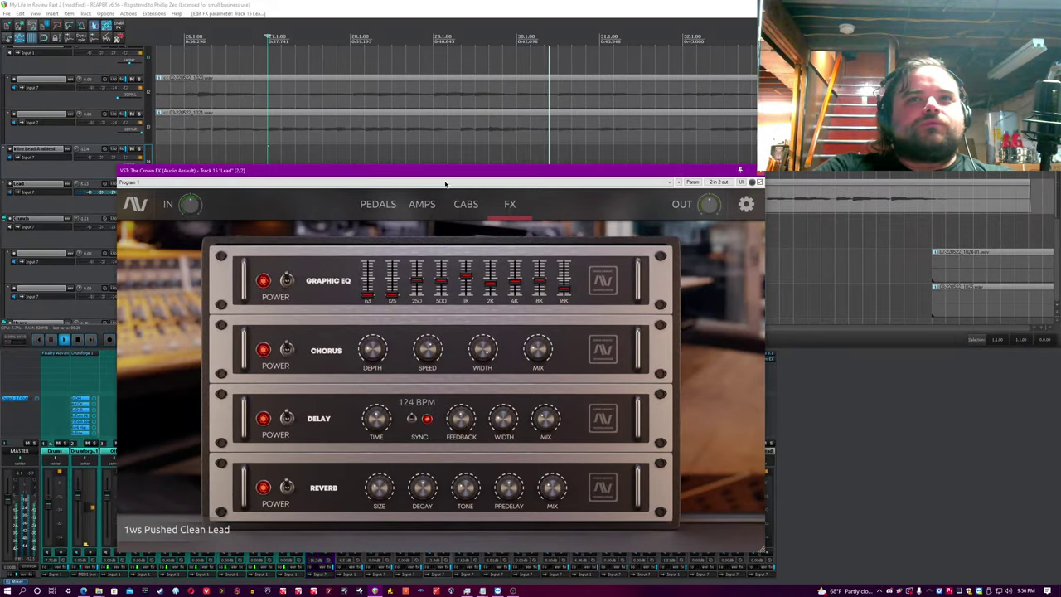
- Try moving the upper microphone toward the centre of the cabinet in The Crown EX on Lead
left_click(466, 204)
left_click_drag(485, 311, 457, 313)
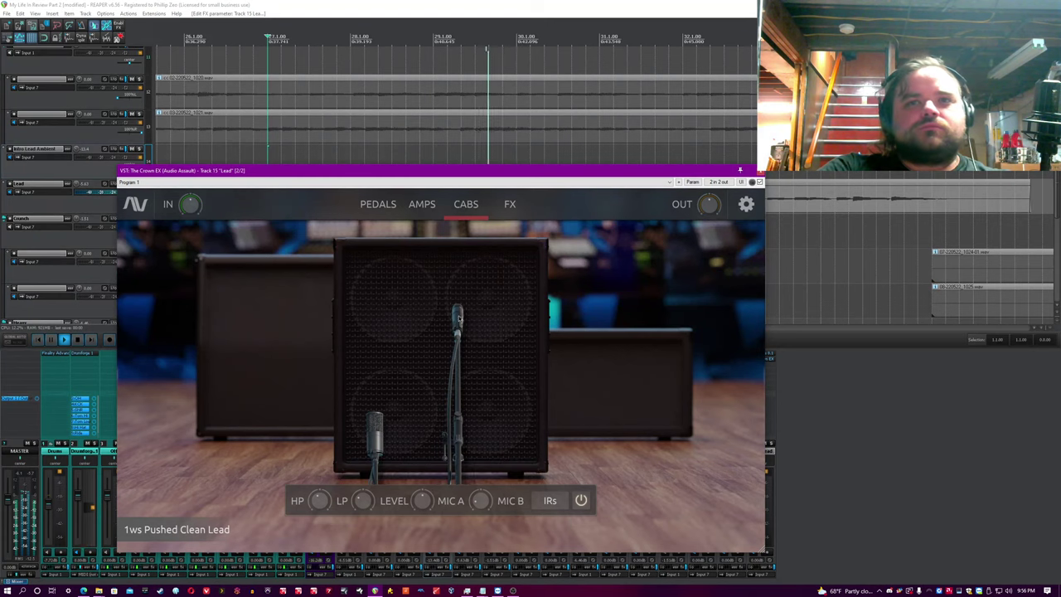
- Reload the 1ws Pushed Clean Lead preset from the 1ws Tones folder, and close the preset browser
left_click(747, 206)
left_click(716, 245)
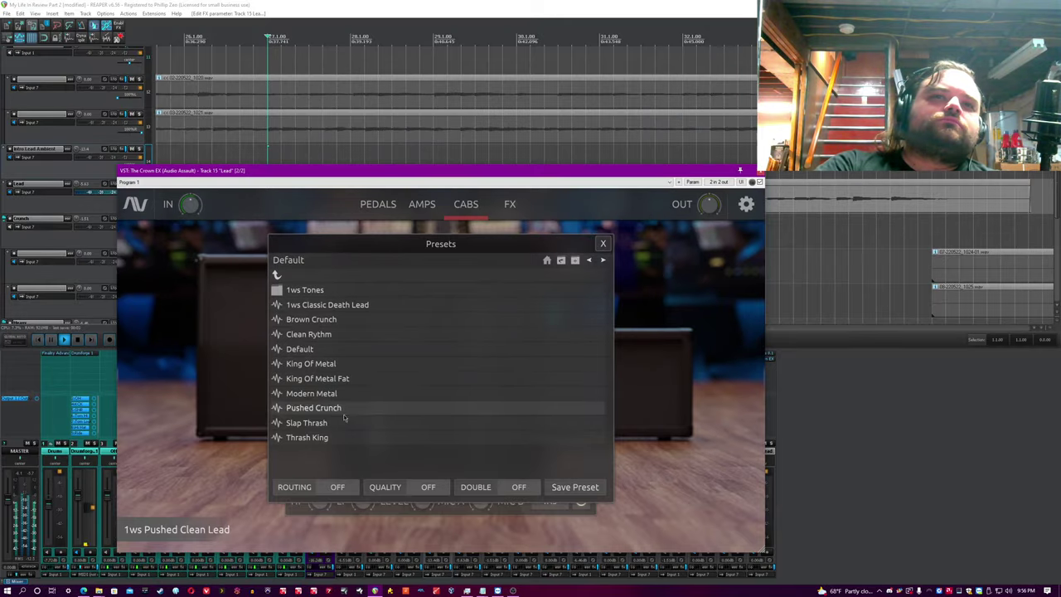
left_click(330, 291)
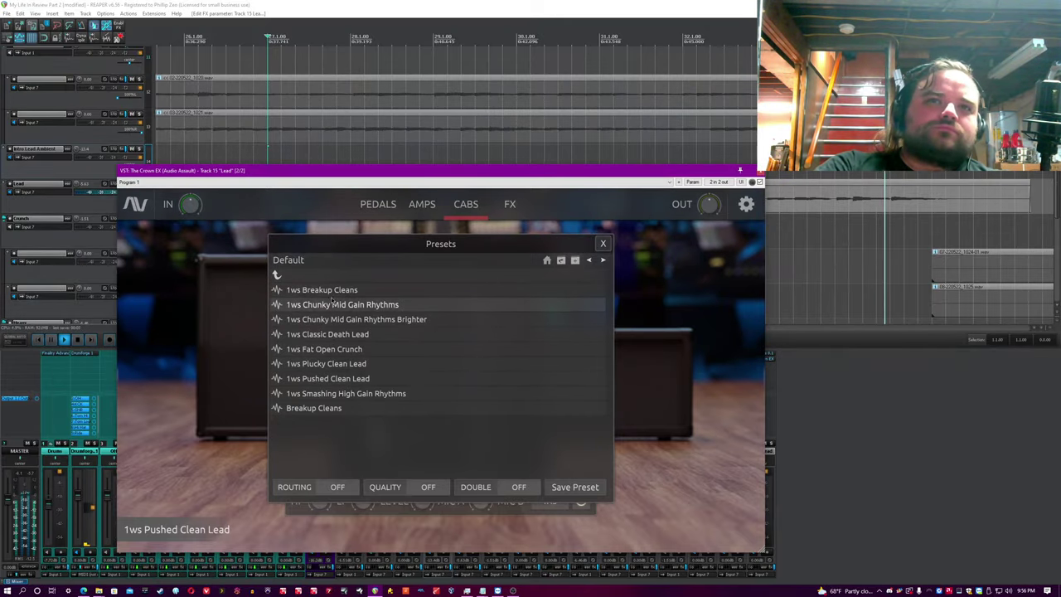
left_click(331, 378)
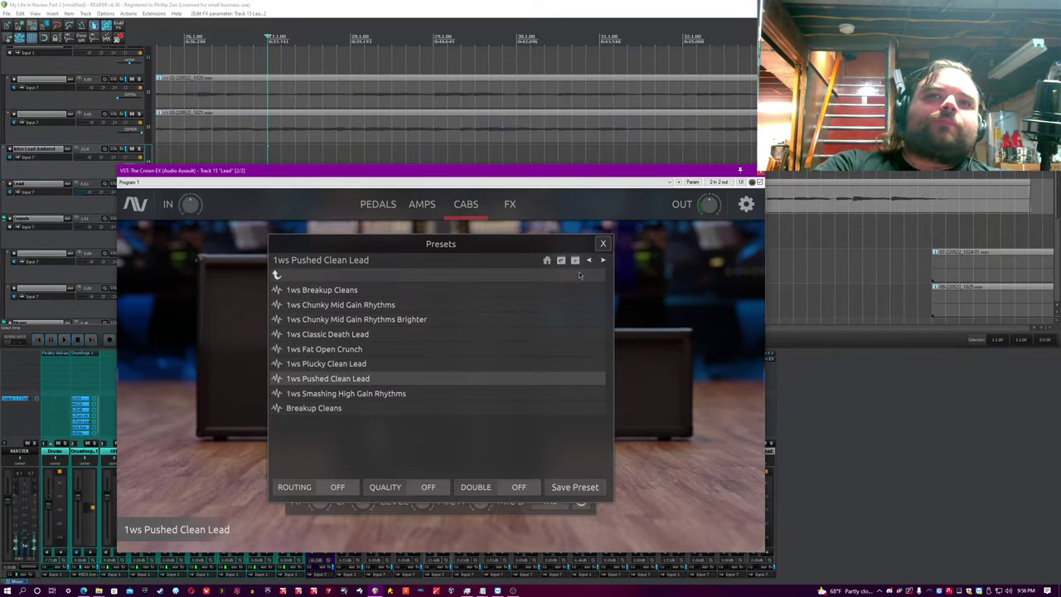
left_click(603, 244)
- Show the pedals page of The Crown EX on Lead, restart playback near measure 27, and unsolo the Lead track
left_click(376, 205)
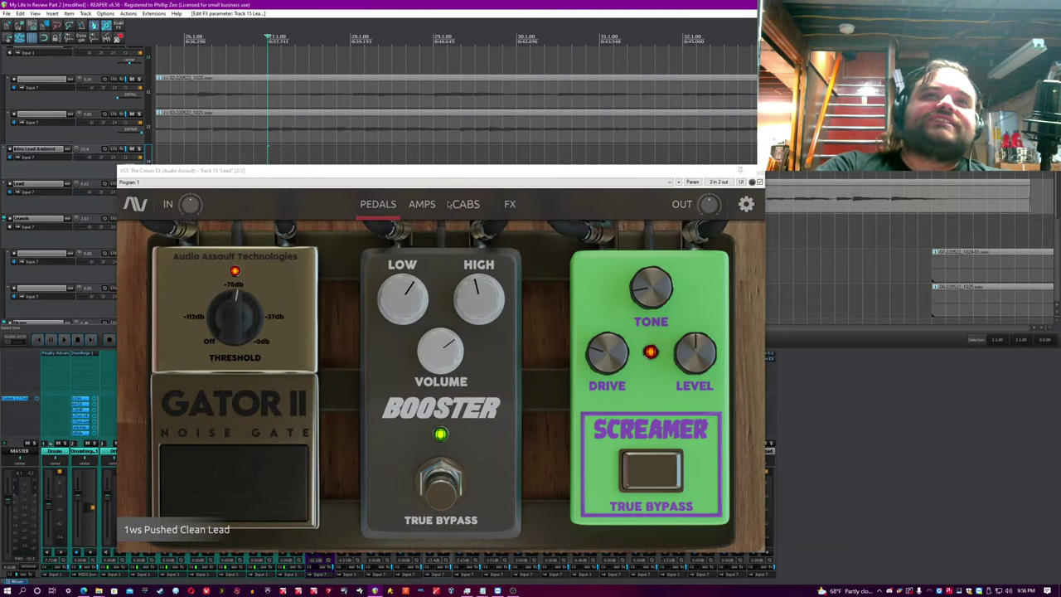
left_click_drag(410, 174, 642, 186)
key("space")
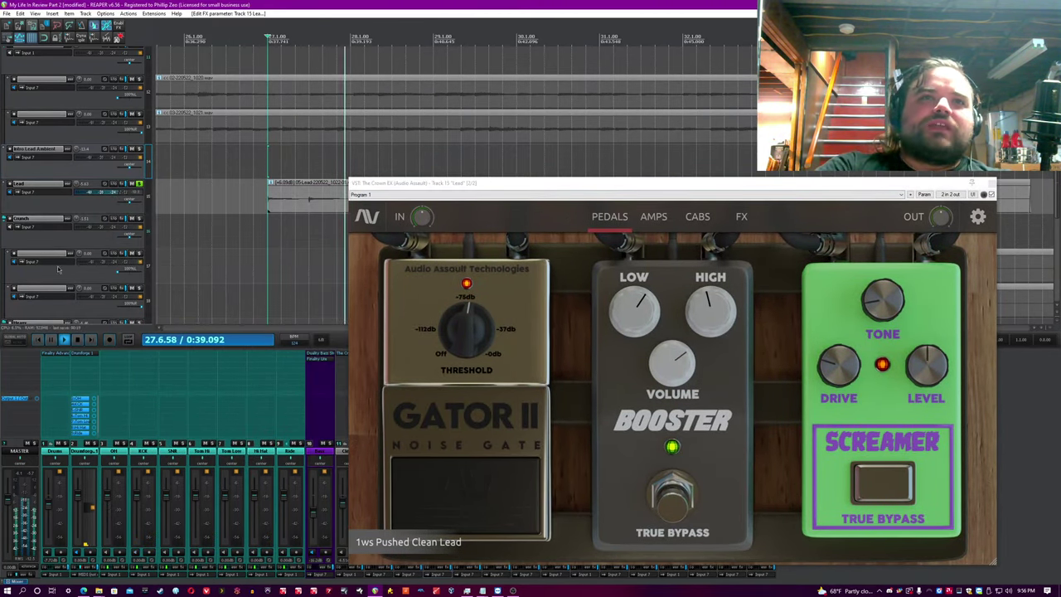
left_click(140, 184)
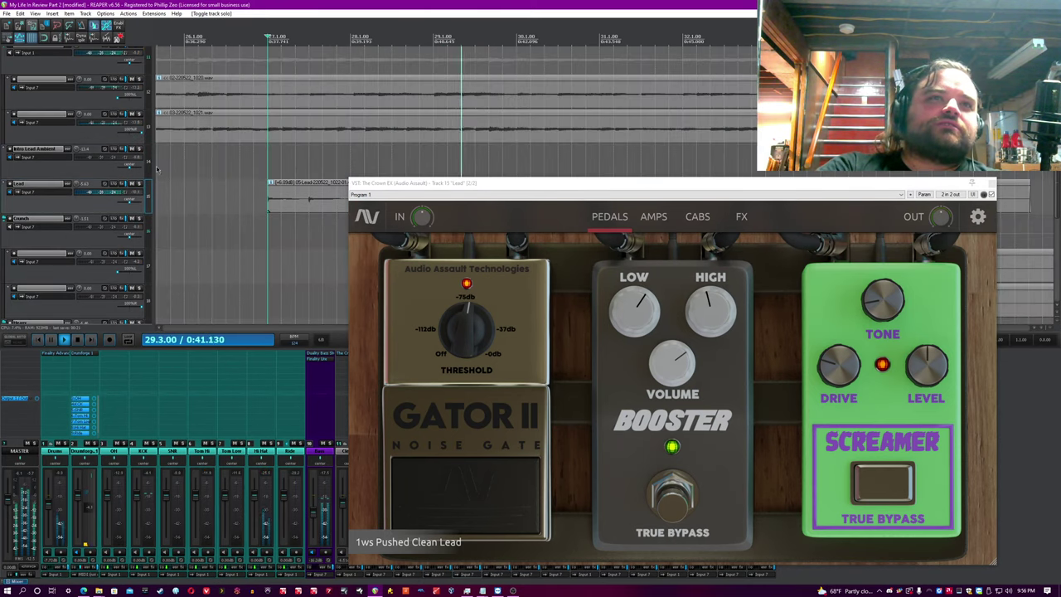
- Shift the Lead plug-in window aside during playback, and save the project
left_click_drag(584, 187, 435, 173)
left_click(497, 5)
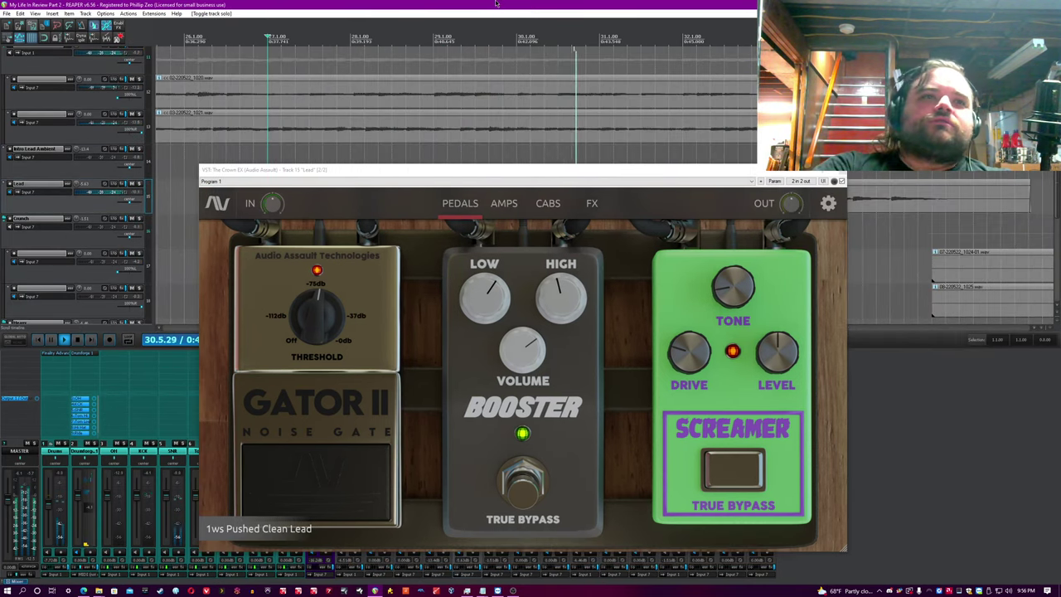
key("ctrl+s")
- Show the FX page of The Crown EX on Lead, and close its window to reveal the Crunch clips
left_click(592, 203)
mouse_move(606, 358)
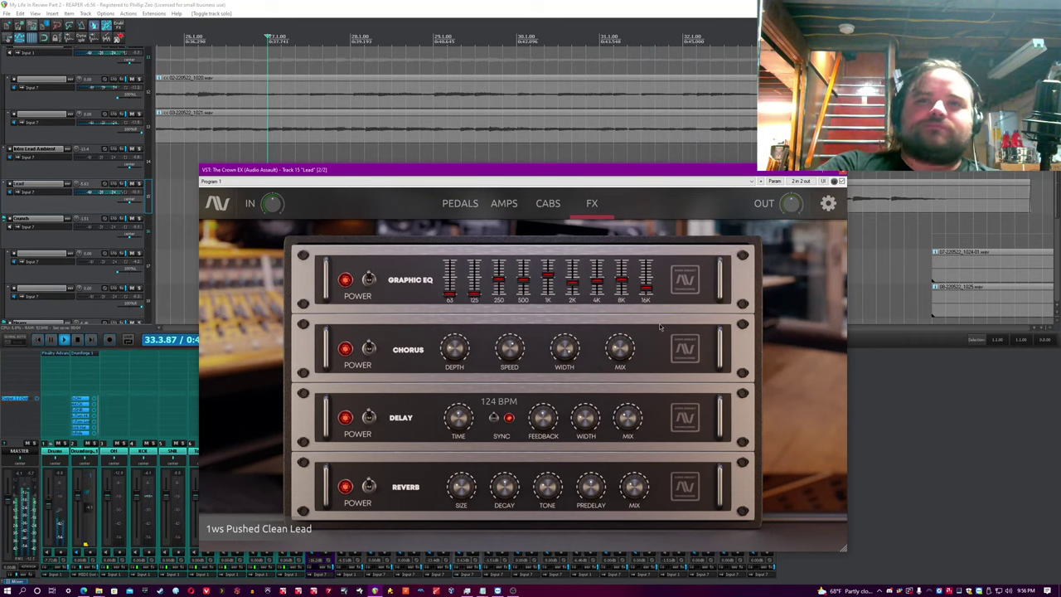
left_click(841, 181)
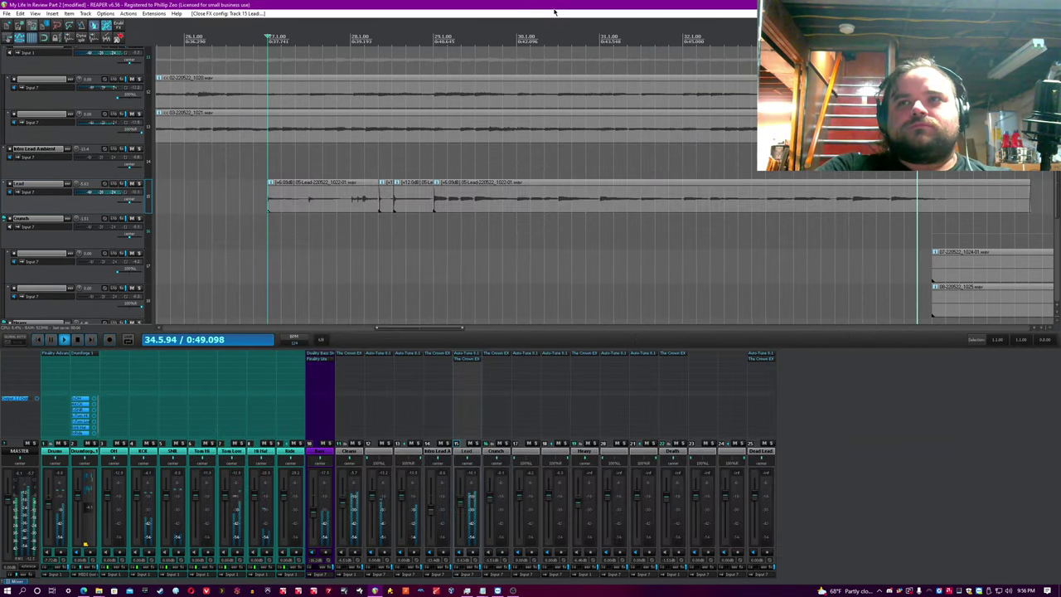
scroll(531, 266, "down", 5)
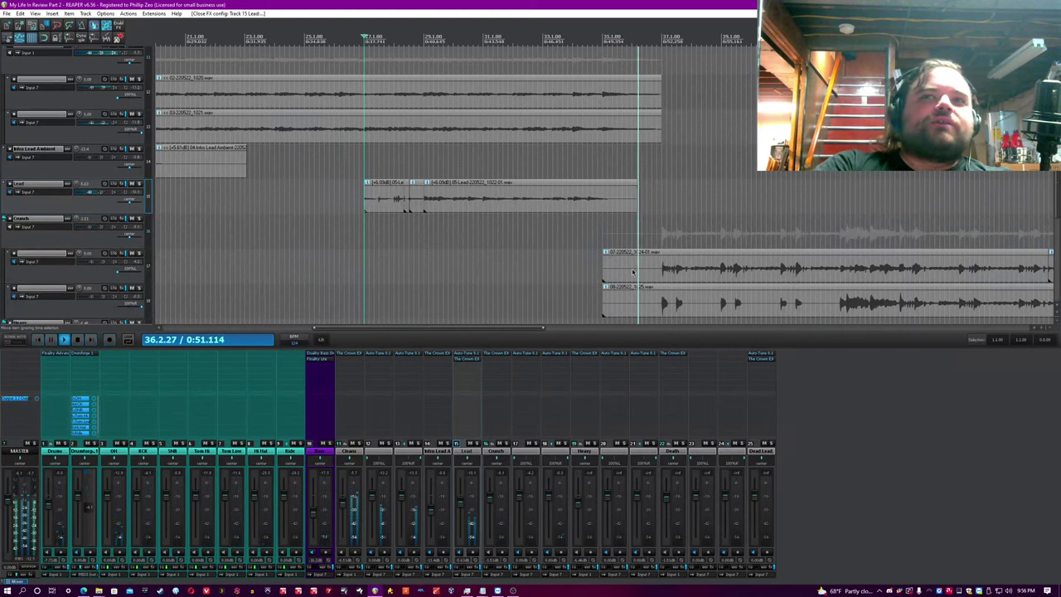
- Trim the starts of both Crunch clips to about measure 37, and open The Crown EX on the Crunch track
left_click_drag(604, 269, 658, 271)
left_click_drag(605, 305, 660, 306)
left_click(491, 354)
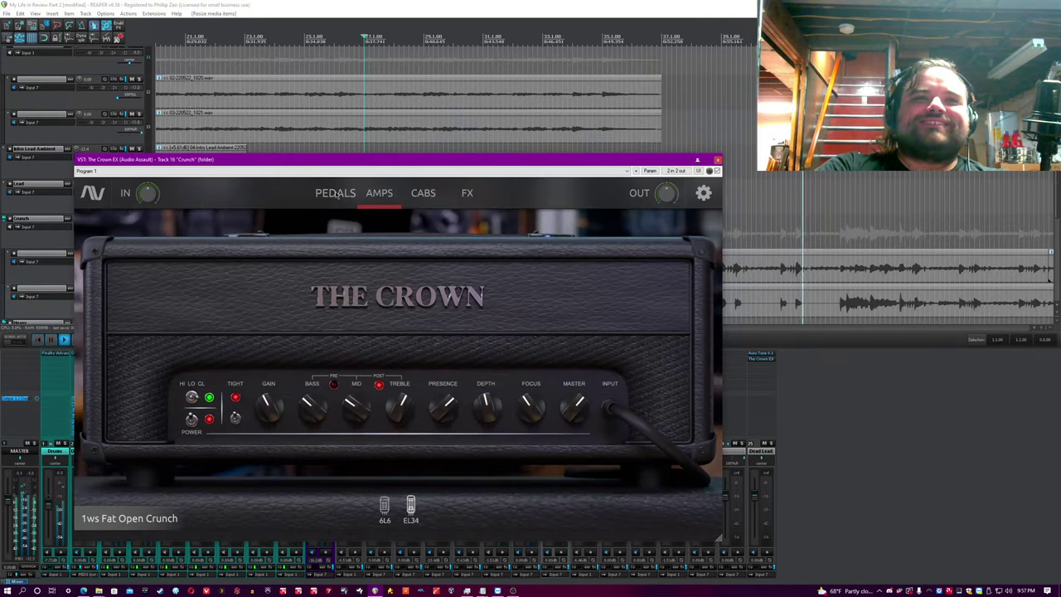
- Show the pedals, cabs and amps pages of The Crown EX on Crunch, and stop playback
left_click(336, 193)
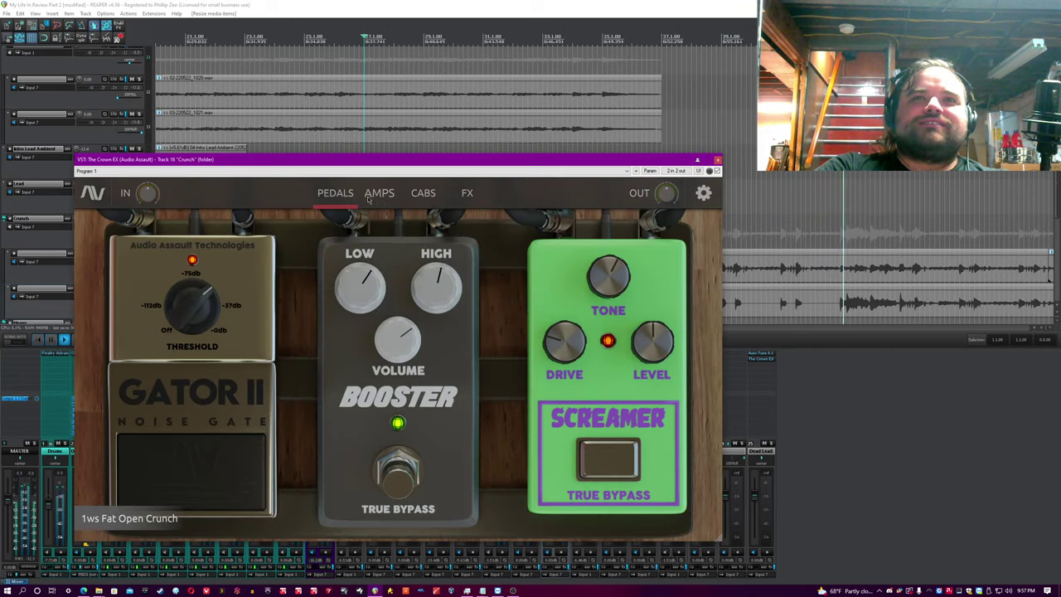
left_click(421, 194)
left_click(379, 199)
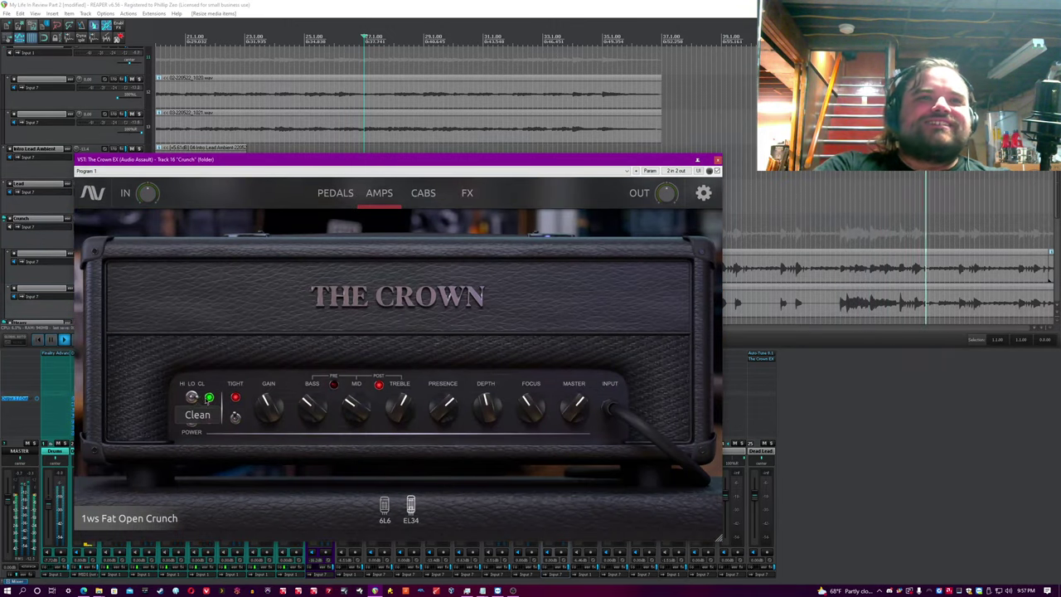
left_click(407, 4)
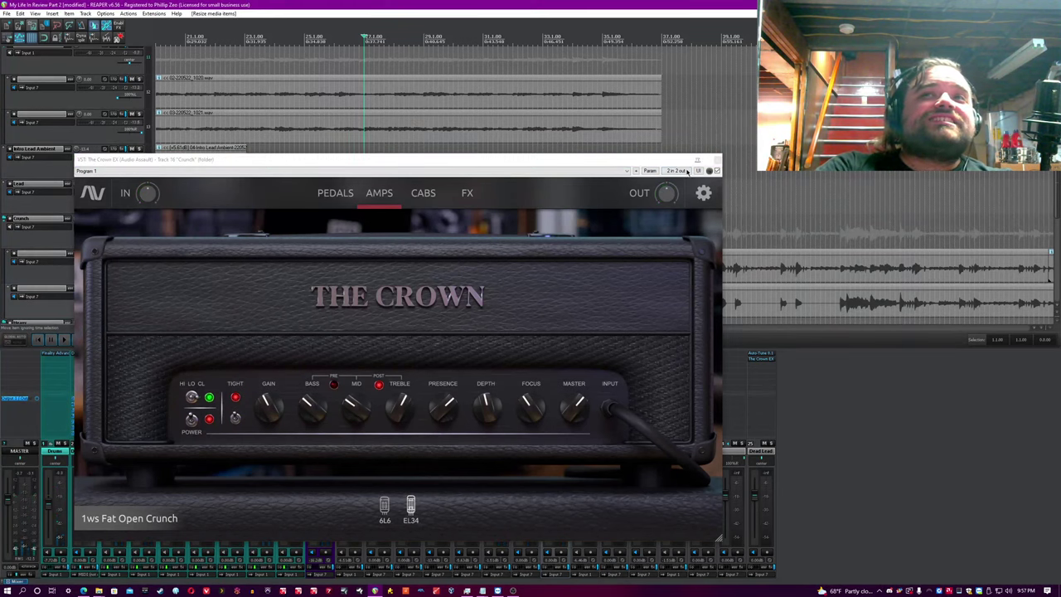
- Move the Crunch plug-in window clear of the timeline, and start playback near measure 37 with the amps page shown
left_click_drag(676, 162, 729, 190)
left_click(382, 231)
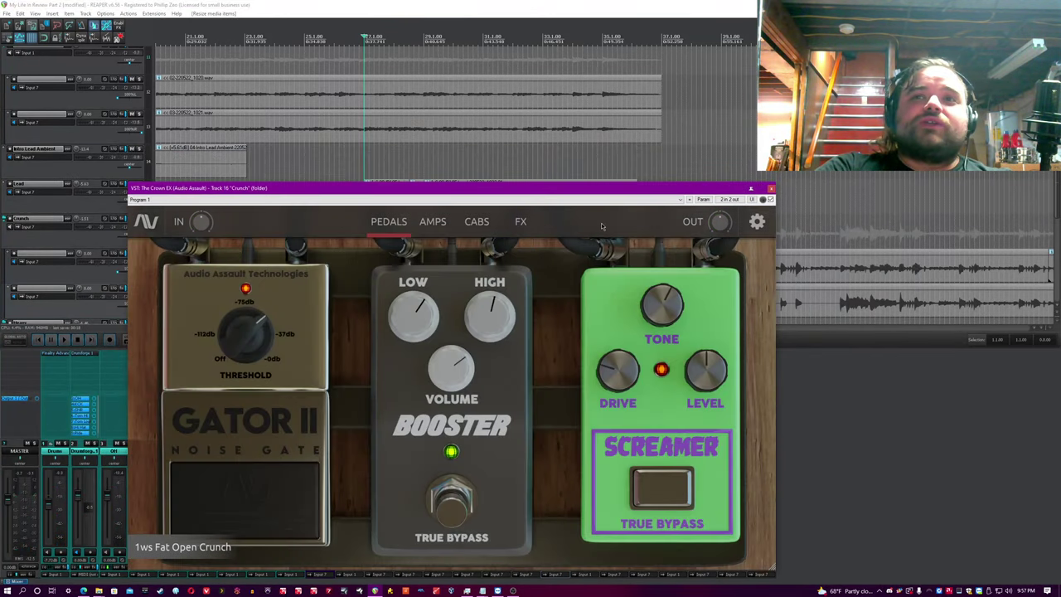
left_click_drag(609, 190, 603, 300)
left_click(652, 230)
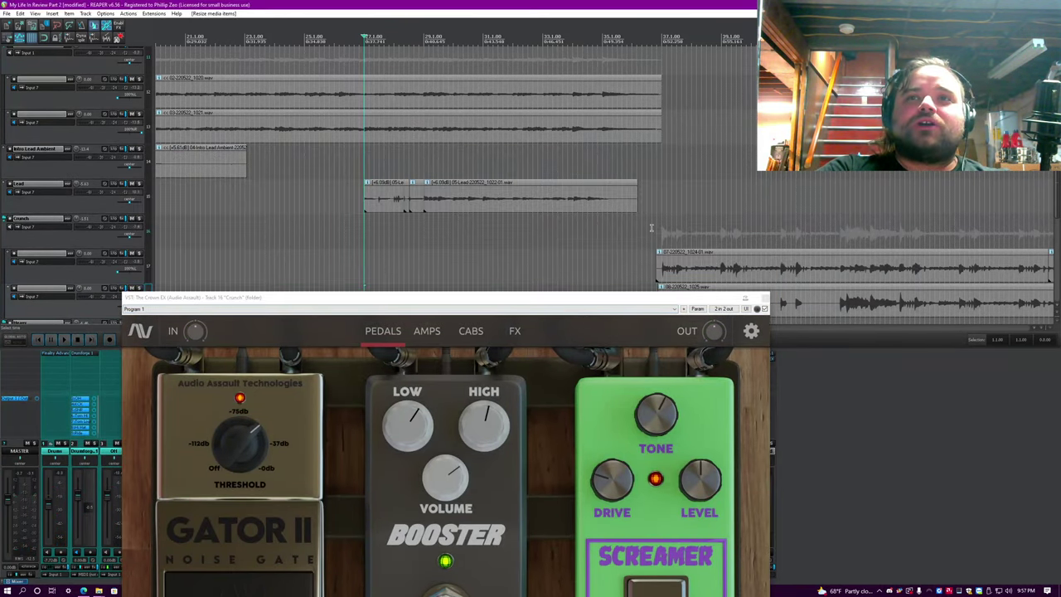
left_click(428, 332)
left_click_drag(432, 297, 388, 233)
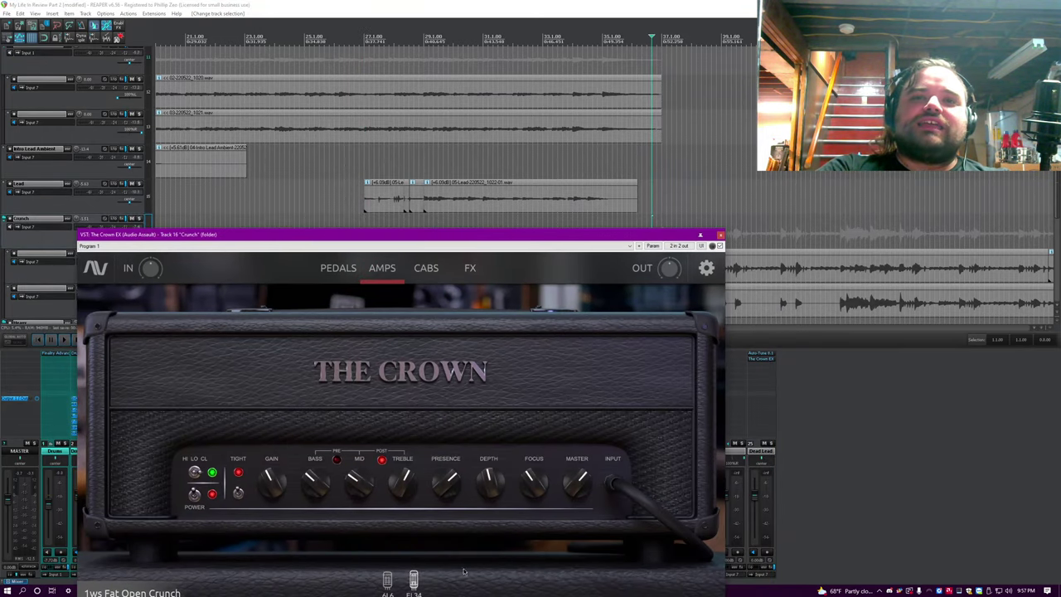
left_click(663, 4)
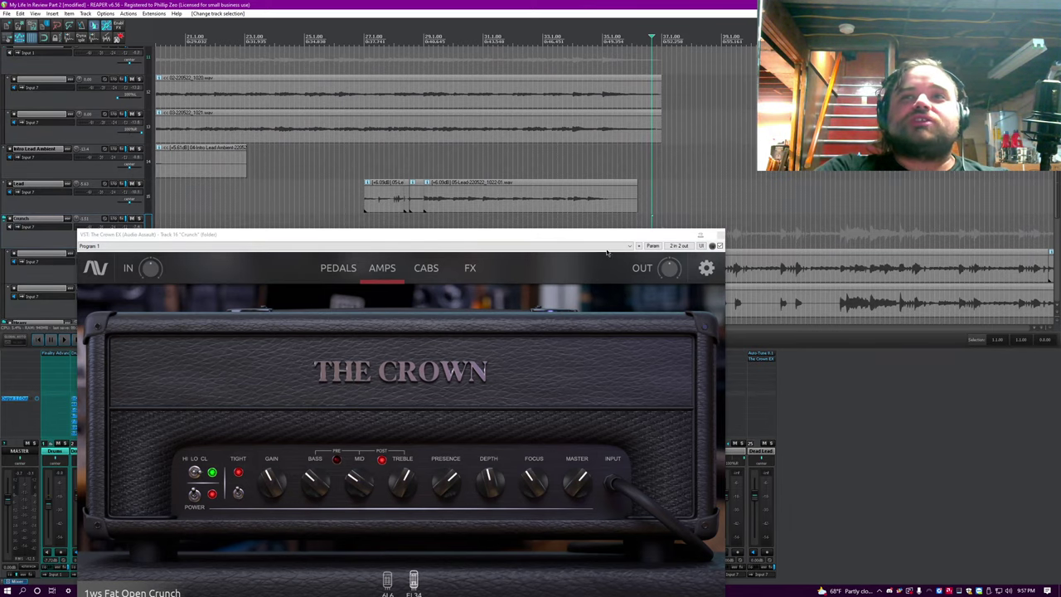
- Toggle the Crunch amp's Tight switch off and back on, and restart playback near measure 44
left_click(238, 493)
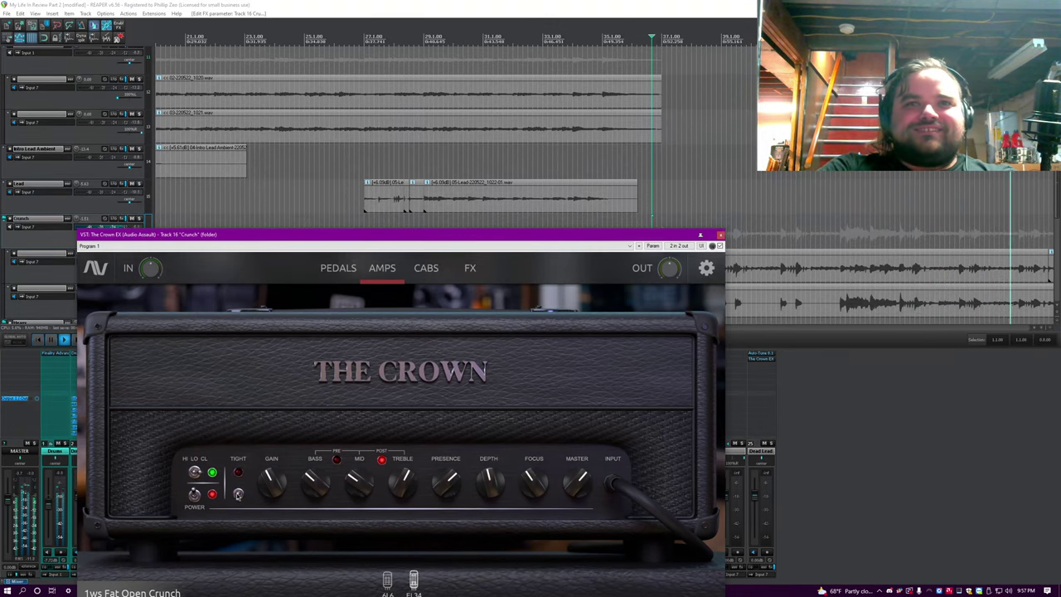
left_click(437, 4)
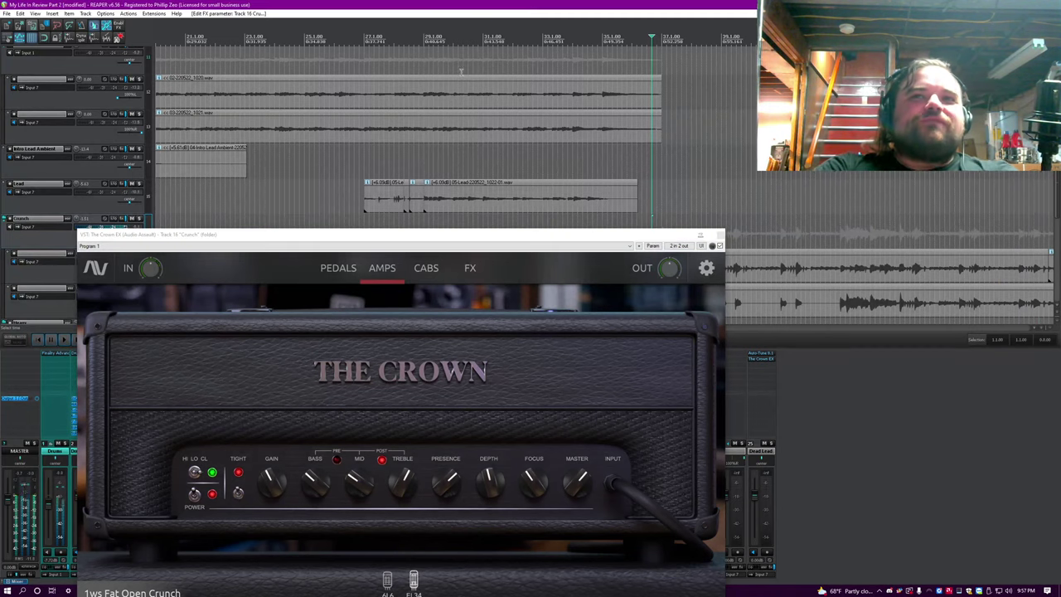
left_click(880, 164)
scroll(879, 164, "up", 2)
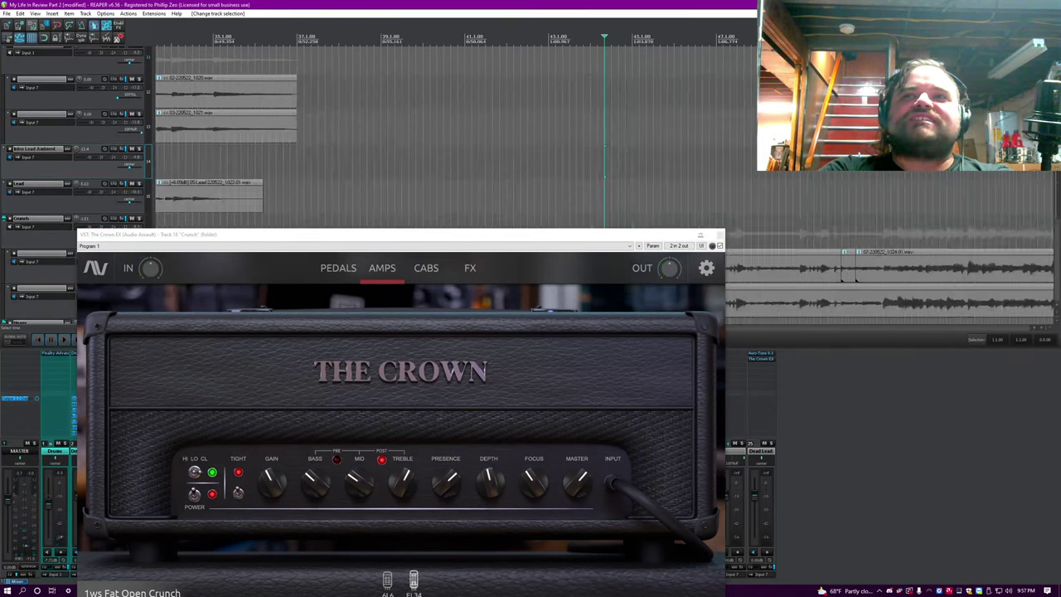
key("space")
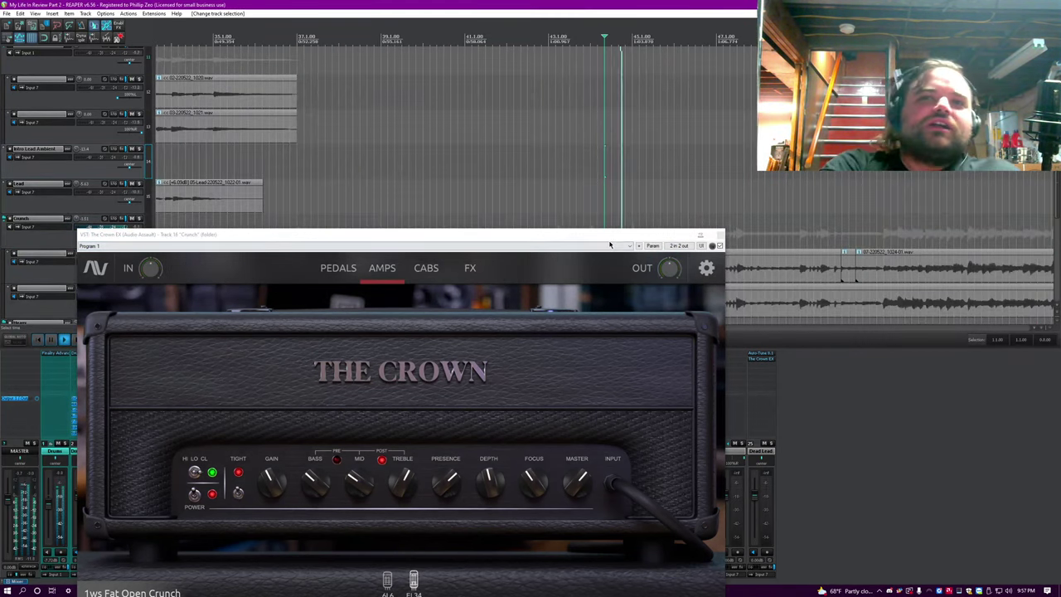
- Show the cabs and FX pages of The Crown EX on Crunch, and close its window
left_click(426, 268)
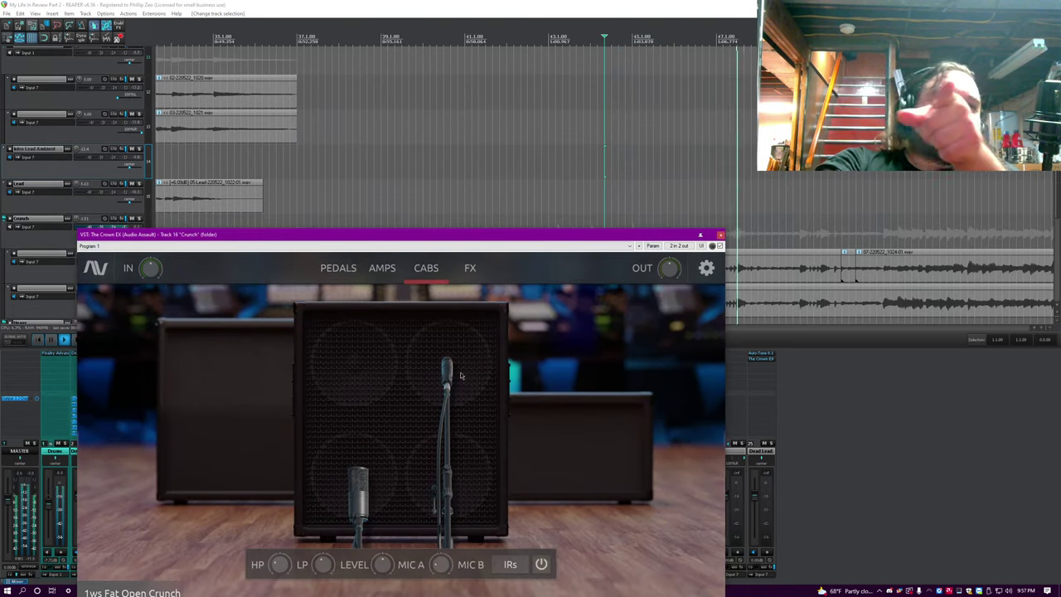
left_click(464, 270)
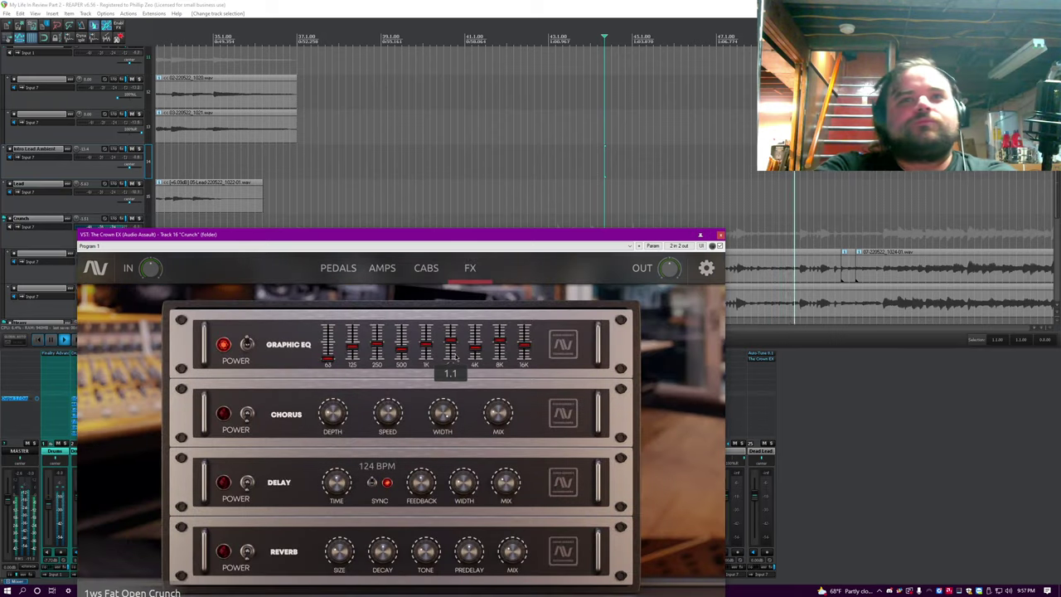
left_click_drag(445, 252, 450, 222)
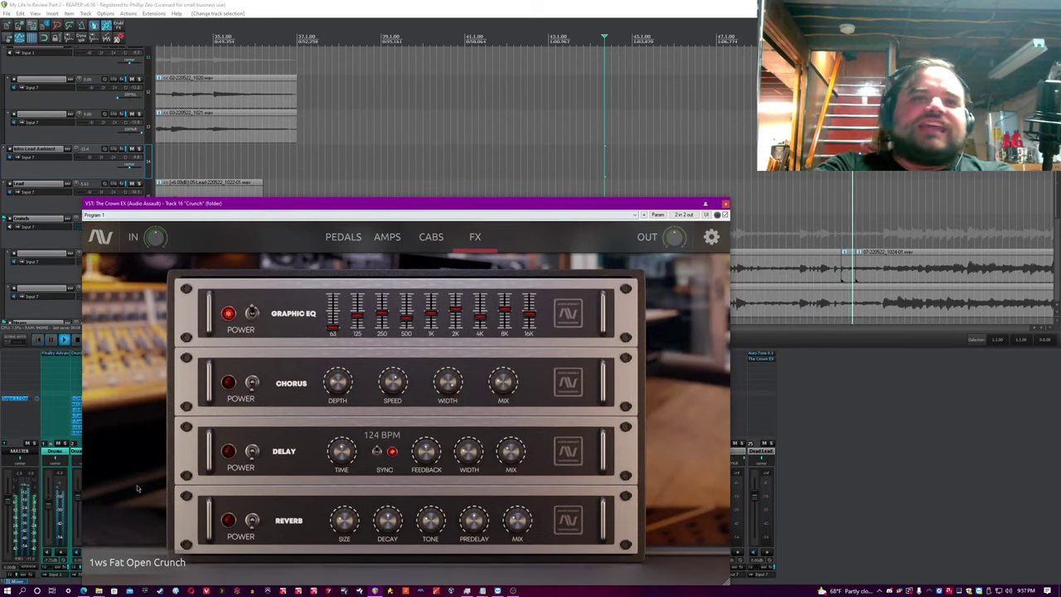
left_click(726, 204)
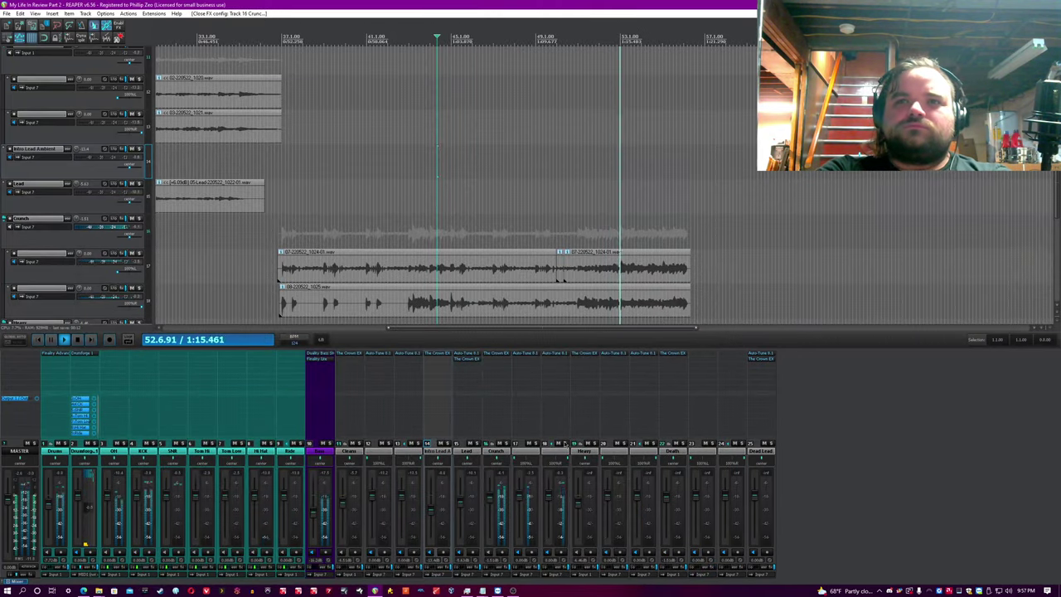
- Bring the Heavy tracks into view, and open The Crown EX on Heavy to show its amps page
left_click(614, 452)
left_click(641, 452)
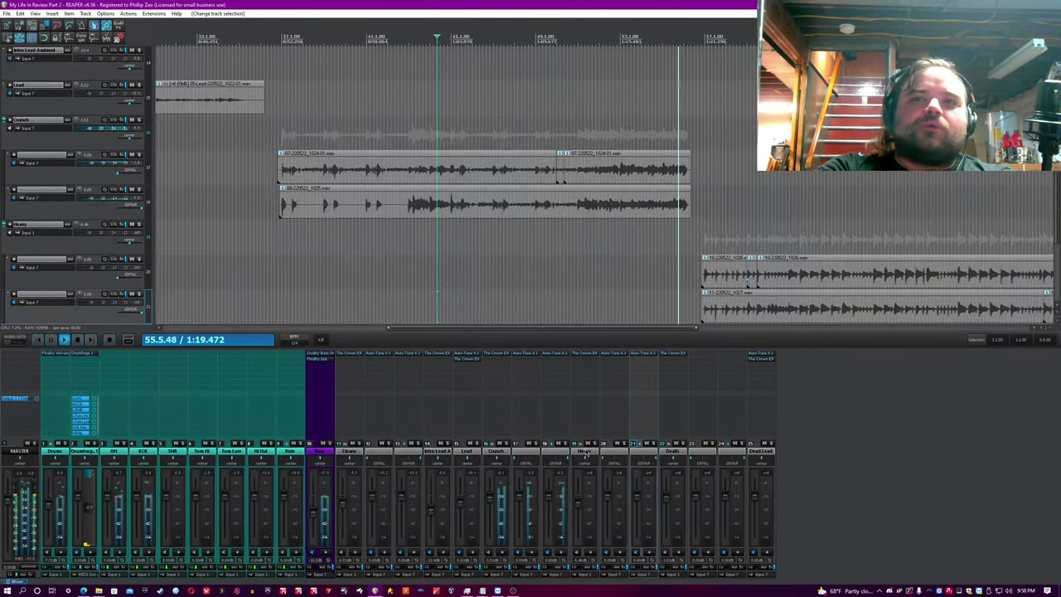
left_click(595, 387)
left_click(585, 355)
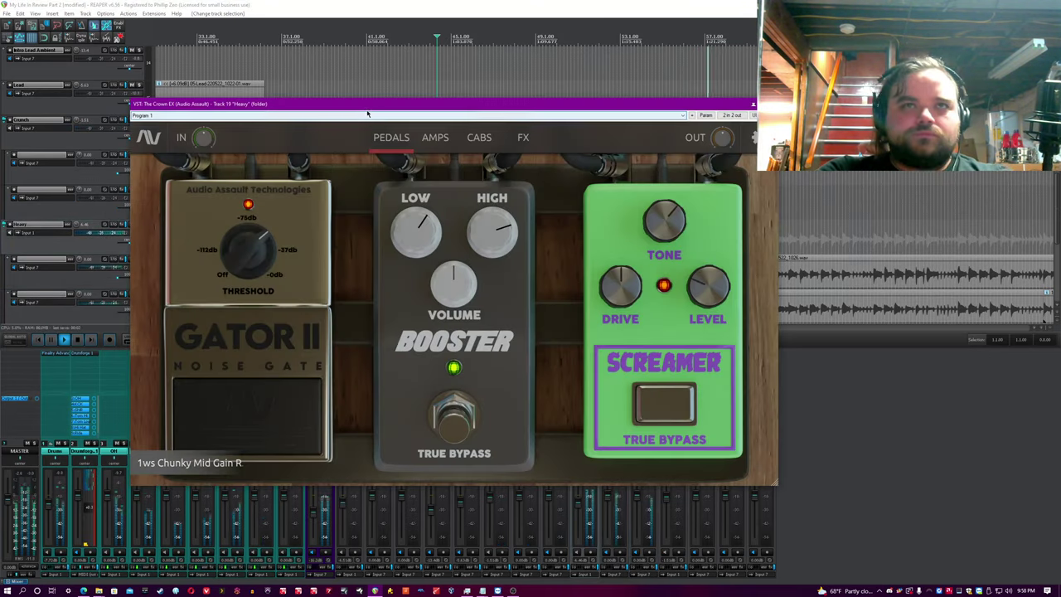
left_click(435, 138)
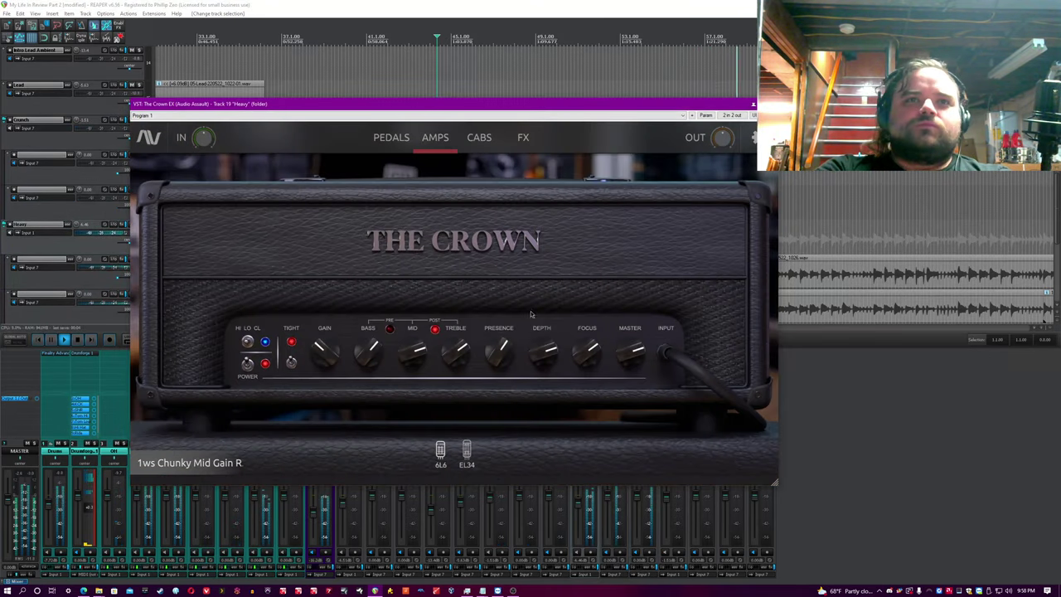
- Compare the 1ws Chunky Mid Gain Rhythms and 1ws Chunky Mid Gain Rhythms Brighter presets from the 1ws Tones folder on Heavy
left_click(752, 139)
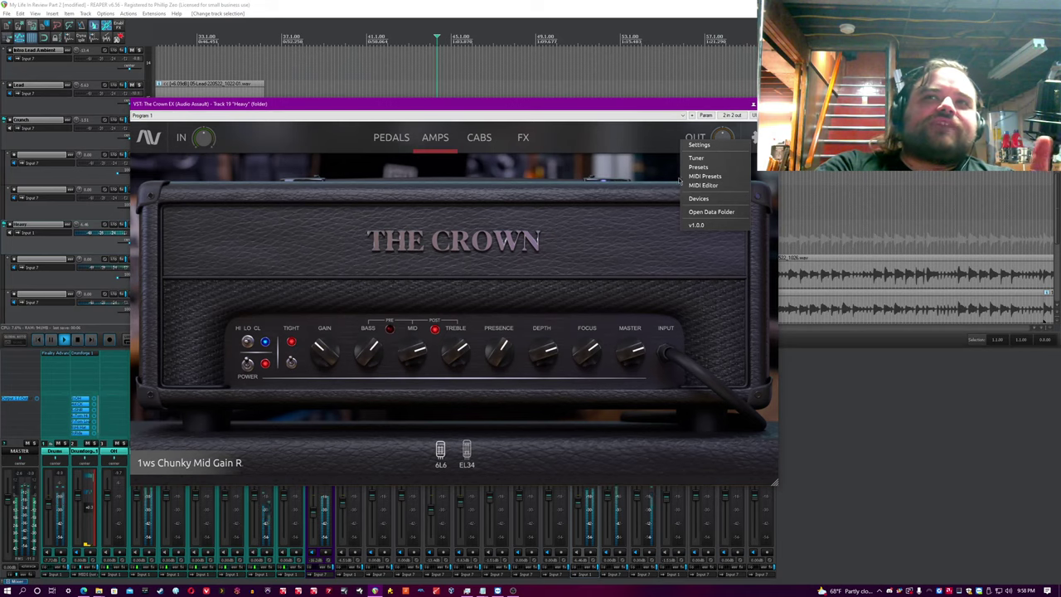
left_click(718, 169)
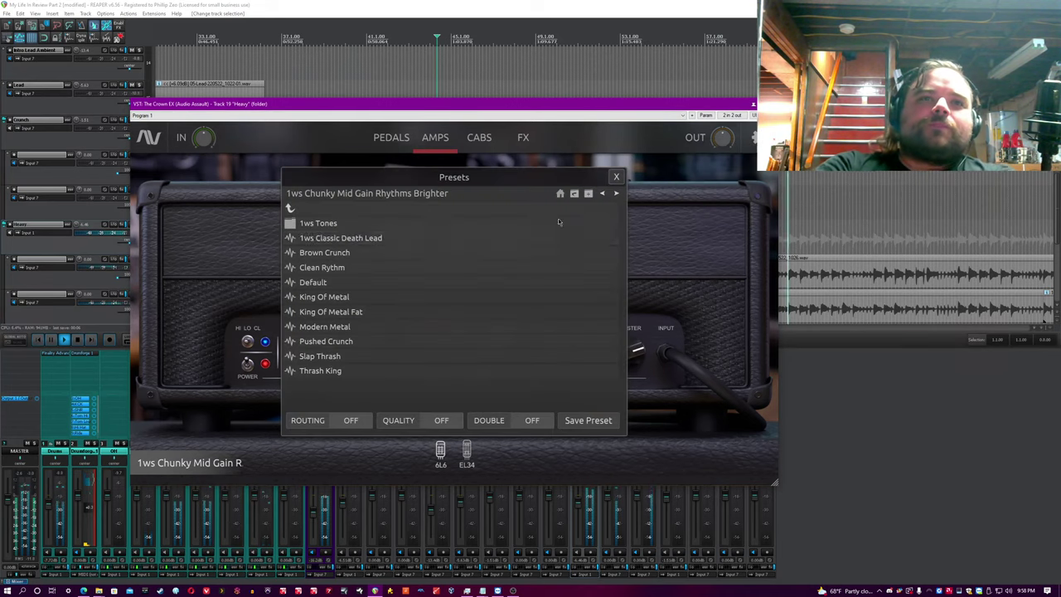
double_click(389, 222)
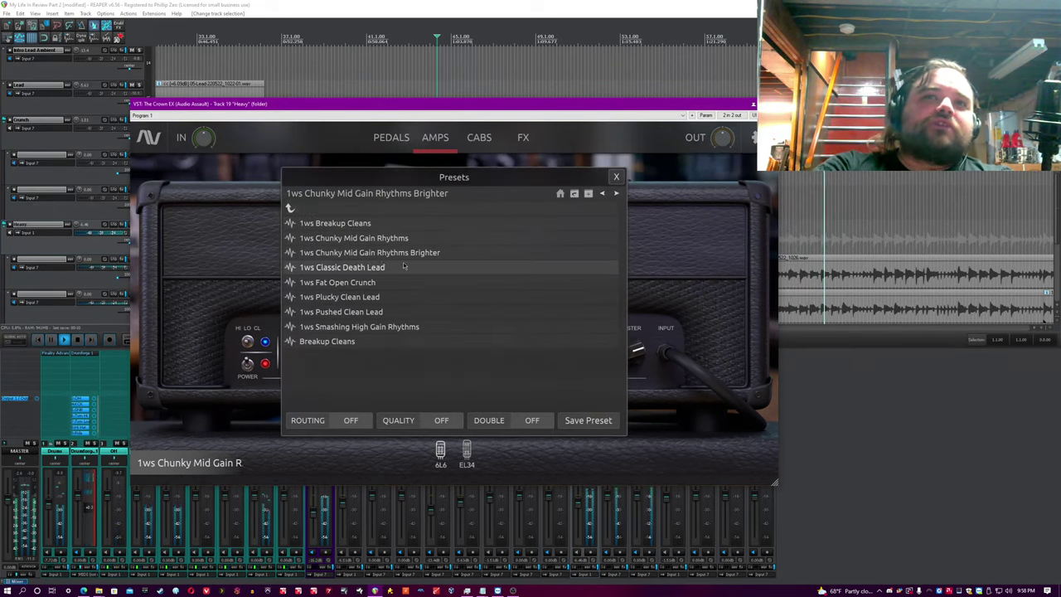
left_click(389, 239)
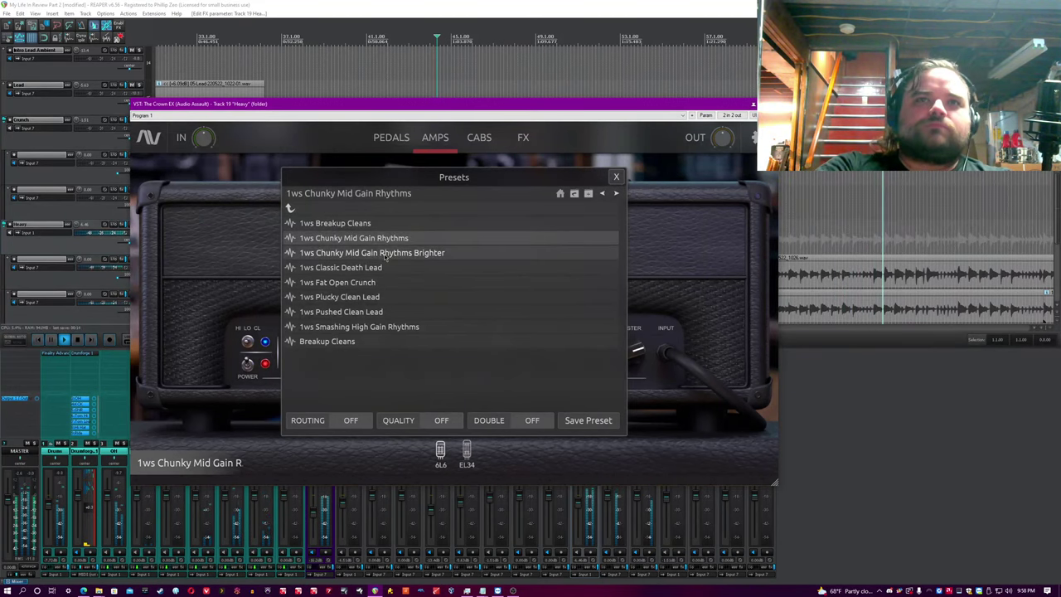
left_click(385, 255)
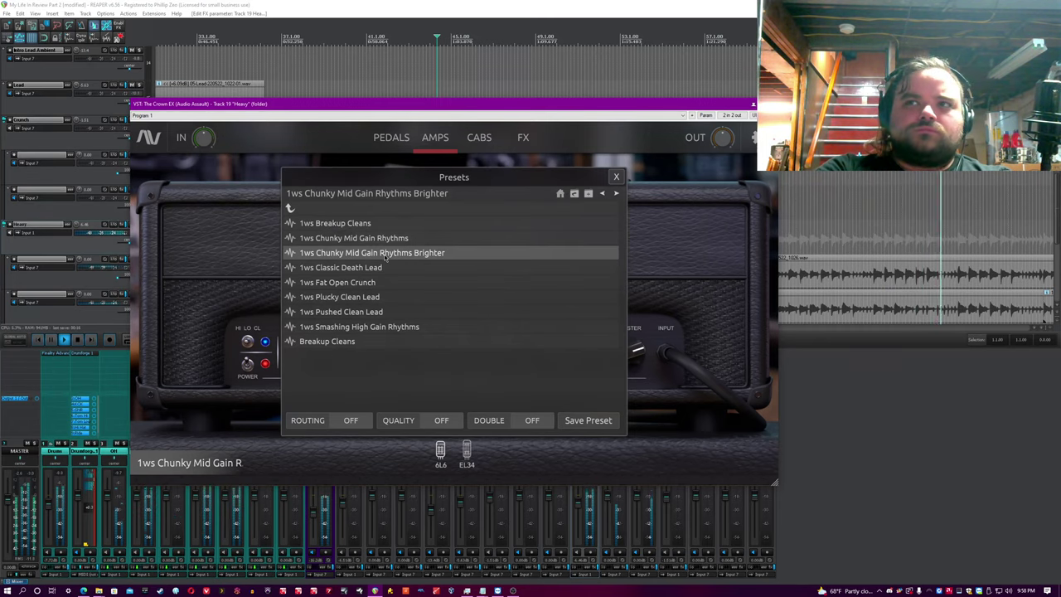
left_click(402, 240)
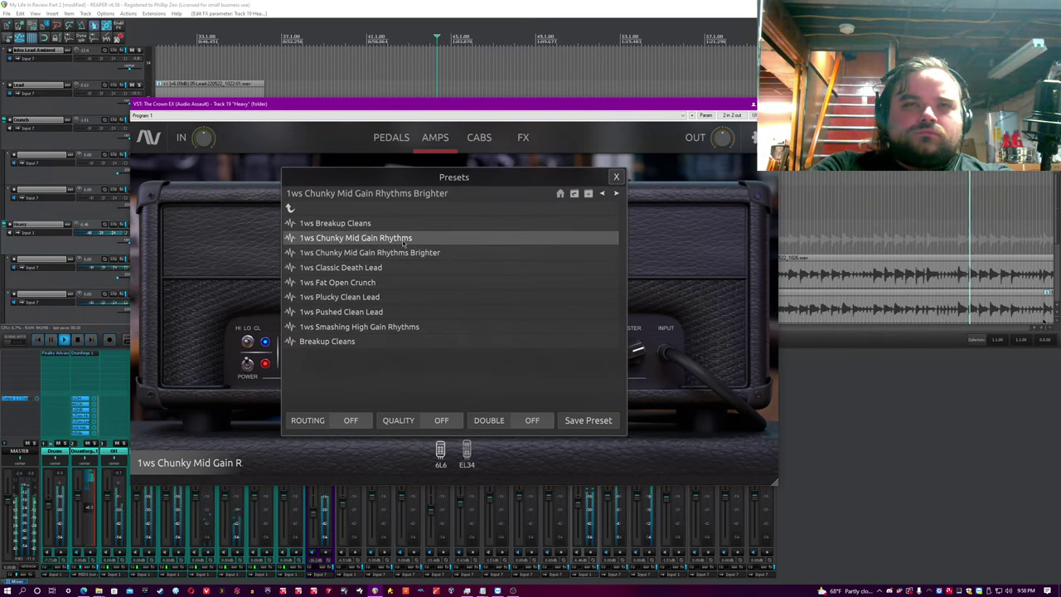
- Reload 1ws Chunky Mid Gain Rhythms Brighter on Heavy with the pedals page shown, and close the preset browser and plug-in window
left_click_drag(391, 181, 245, 208)
left_click(402, 141)
left_click_drag(677, 105, 781, 175)
left_click(307, 355)
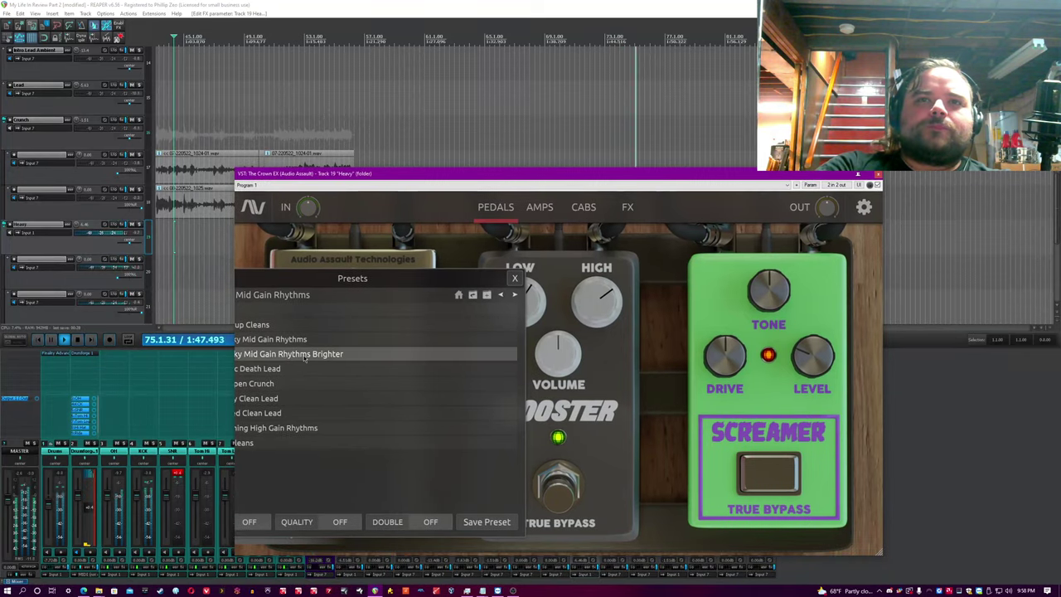
left_click(515, 278)
left_click(541, 3)
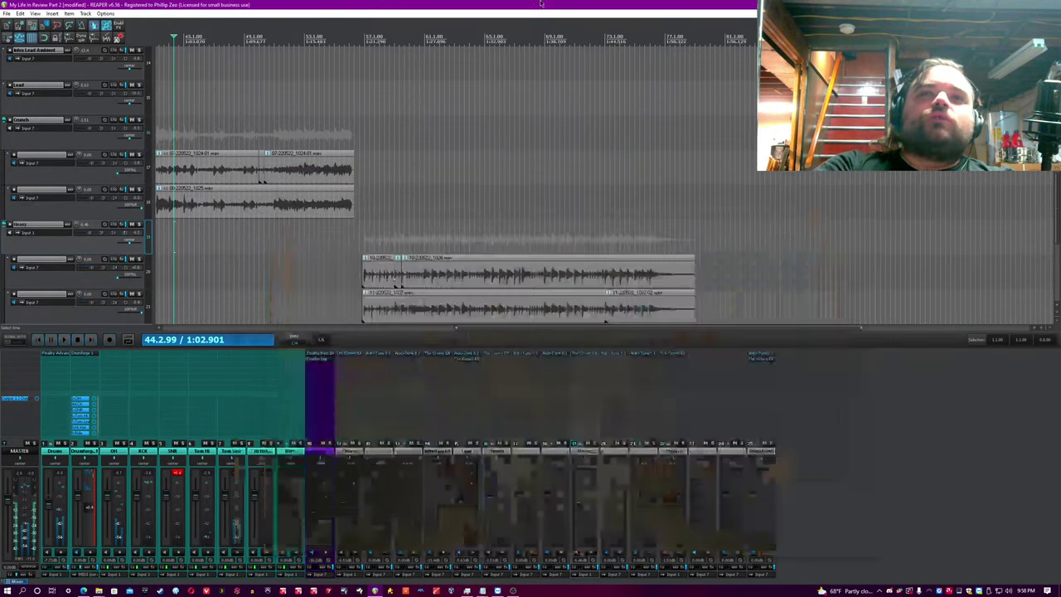
- Restart playback near measure 75, just before the Death clips, and open The Crown EX on the Death track
scroll(1056, 267, "down", 5)
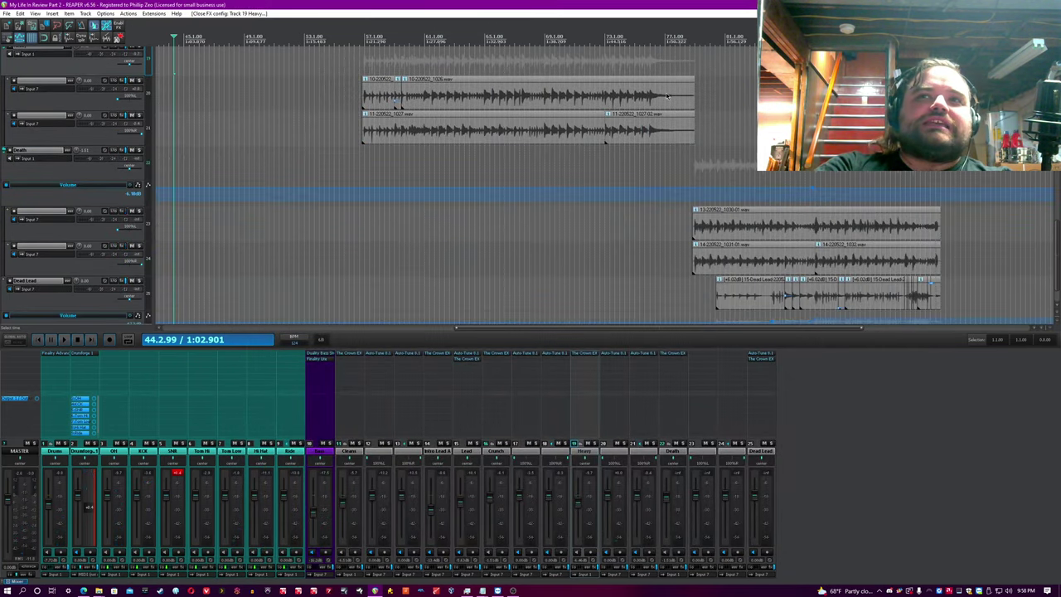
left_click(649, 159)
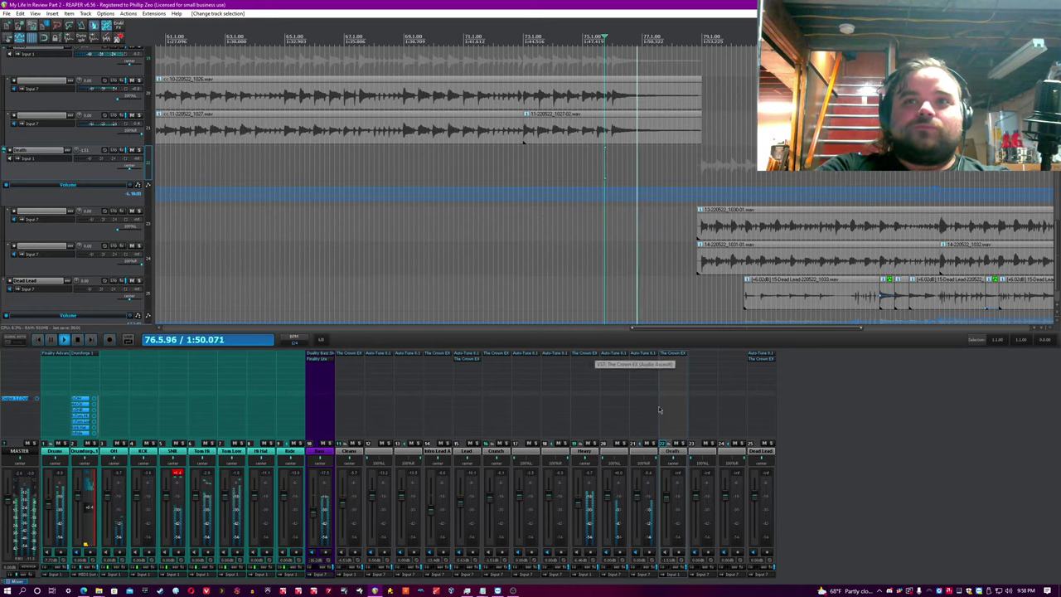
left_click(673, 353)
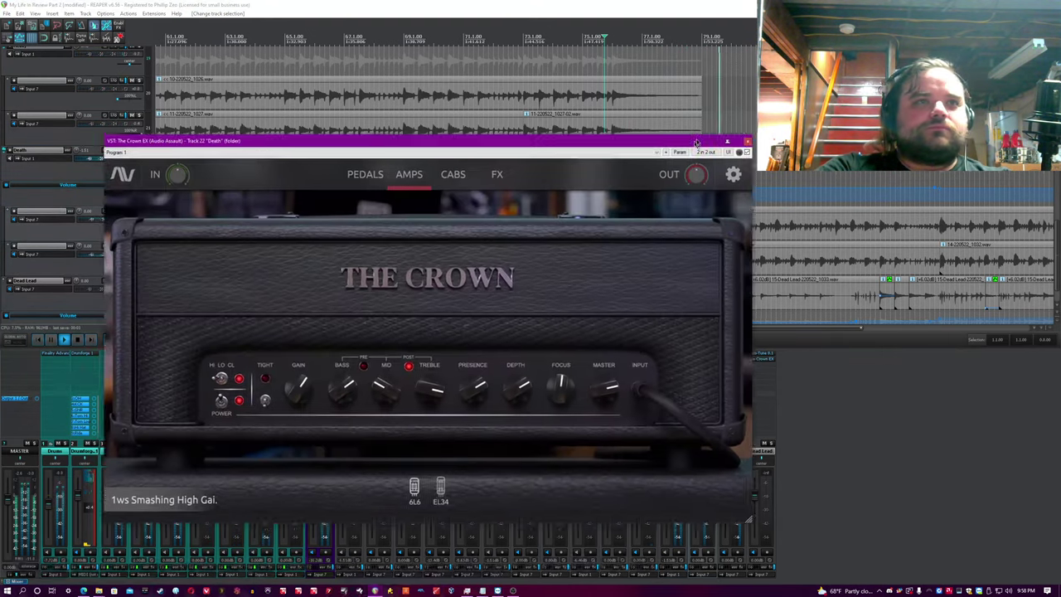
- Mute the Dead Lead track, and show the pedals page of The Crown EX on Death
left_click_drag(595, 135, 523, 50)
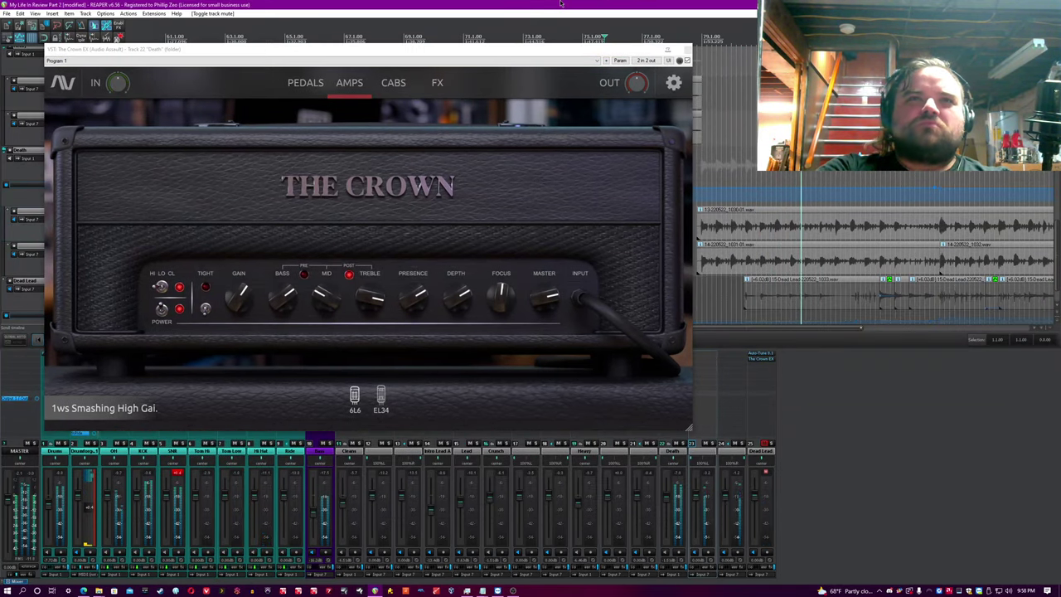
left_click_drag(616, 54, 662, 92)
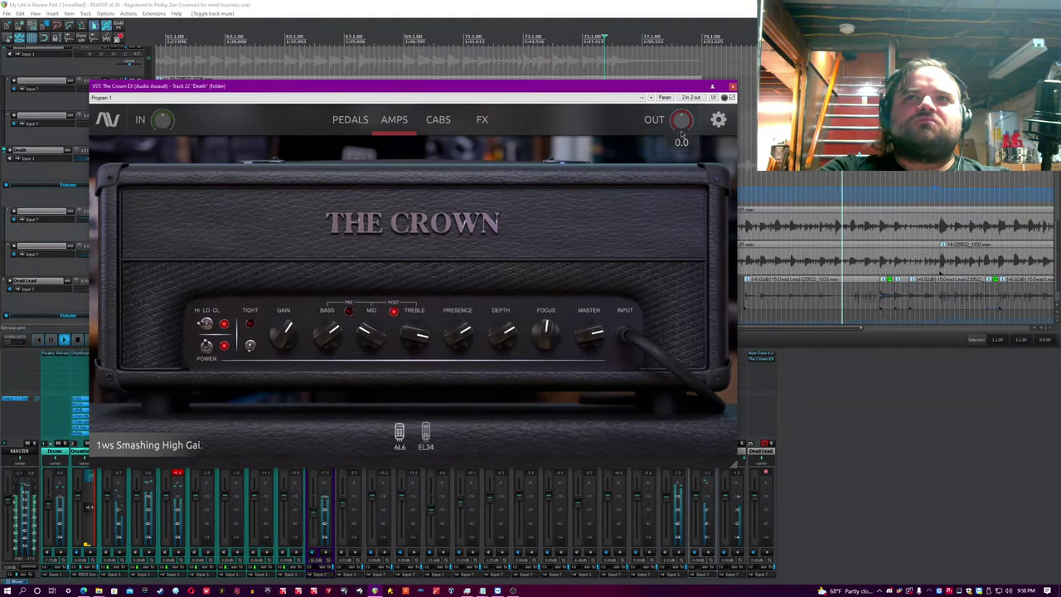
left_click(675, 479)
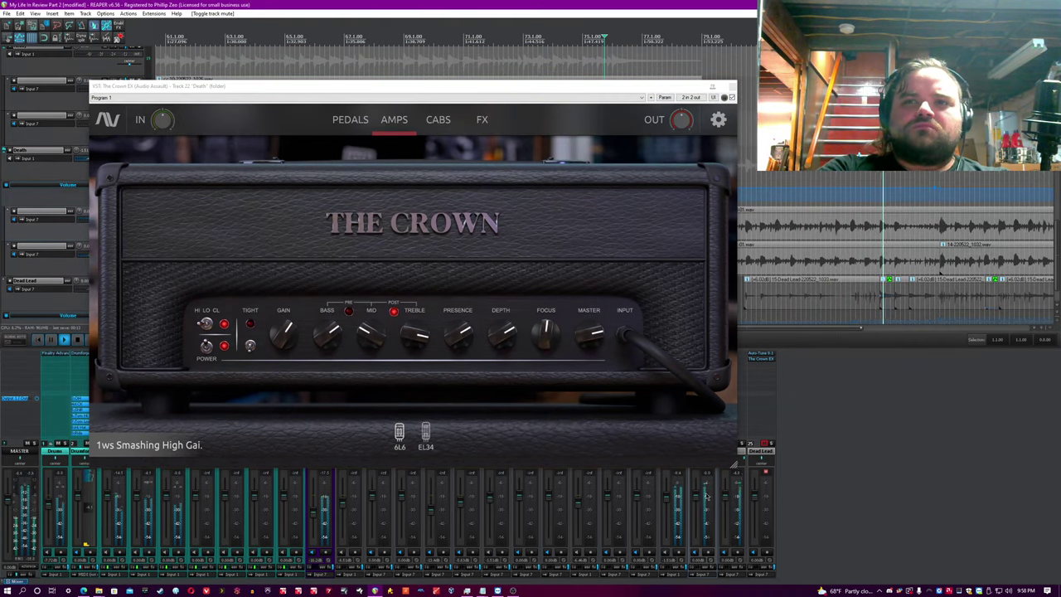
left_click(350, 119)
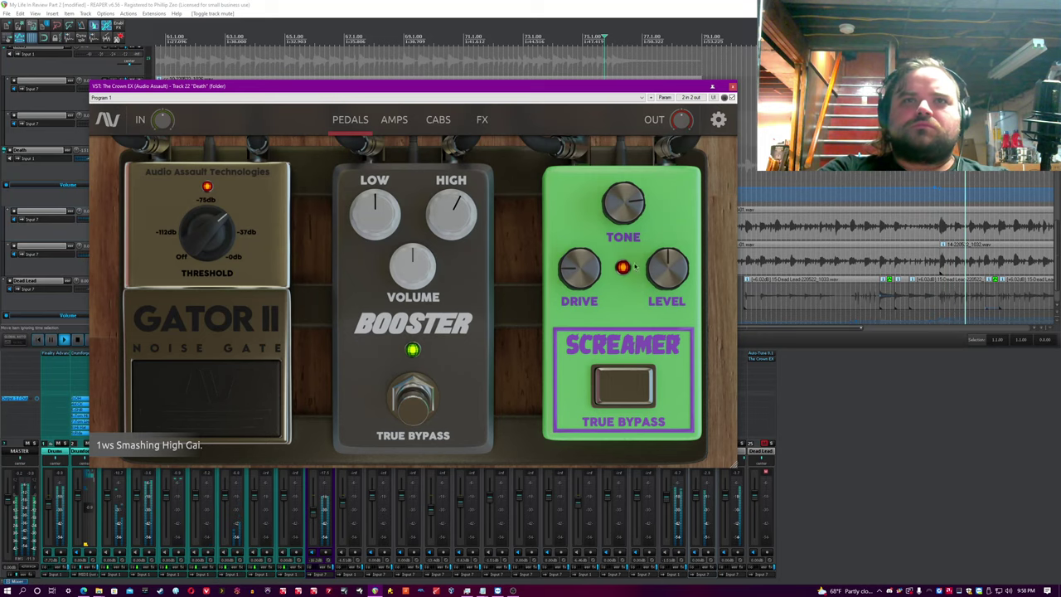
scroll(788, 208, "down", 2)
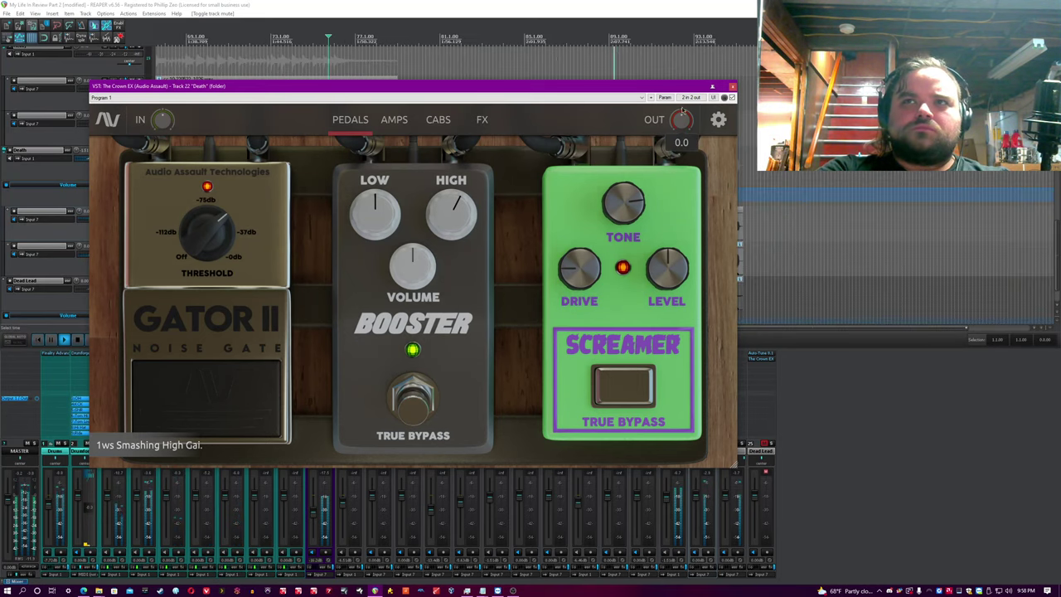
- Review the amp, cabinet and FX pages of The Crown EX on the Death track, and close the plug-in window
left_click(394, 137)
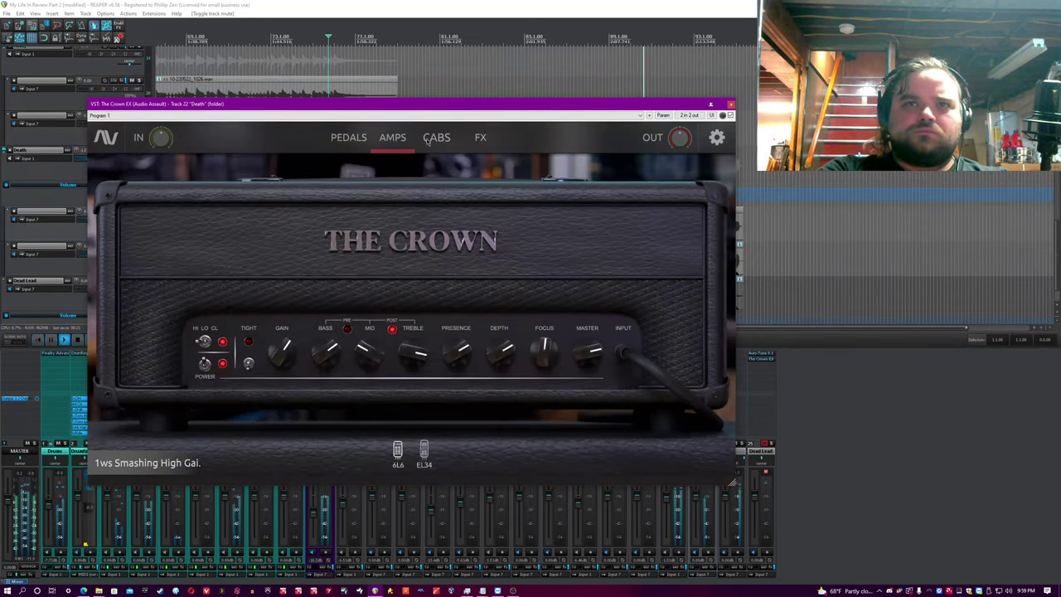
left_click(427, 139)
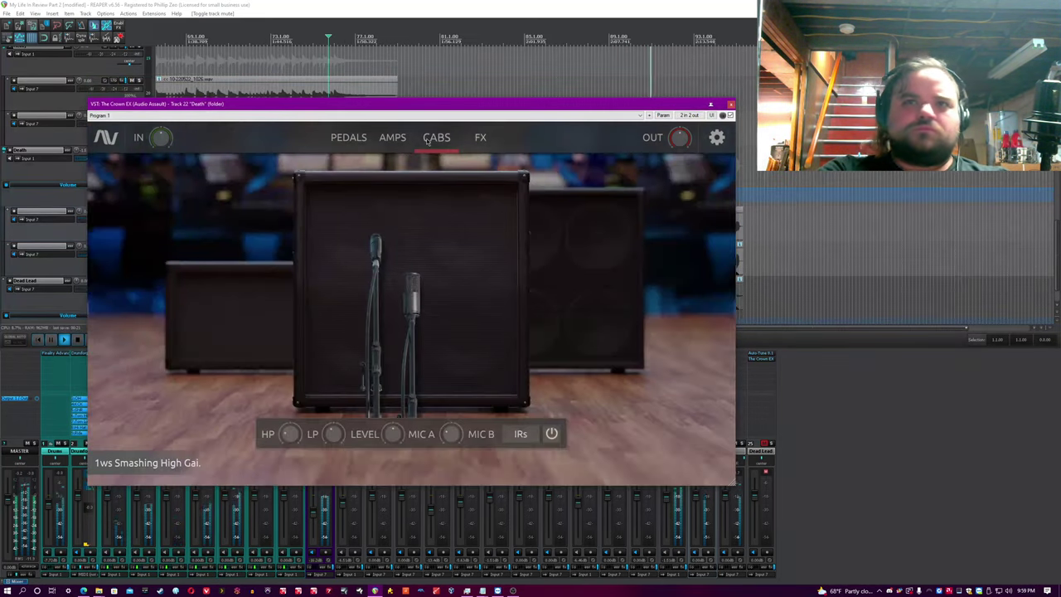
left_click(478, 139)
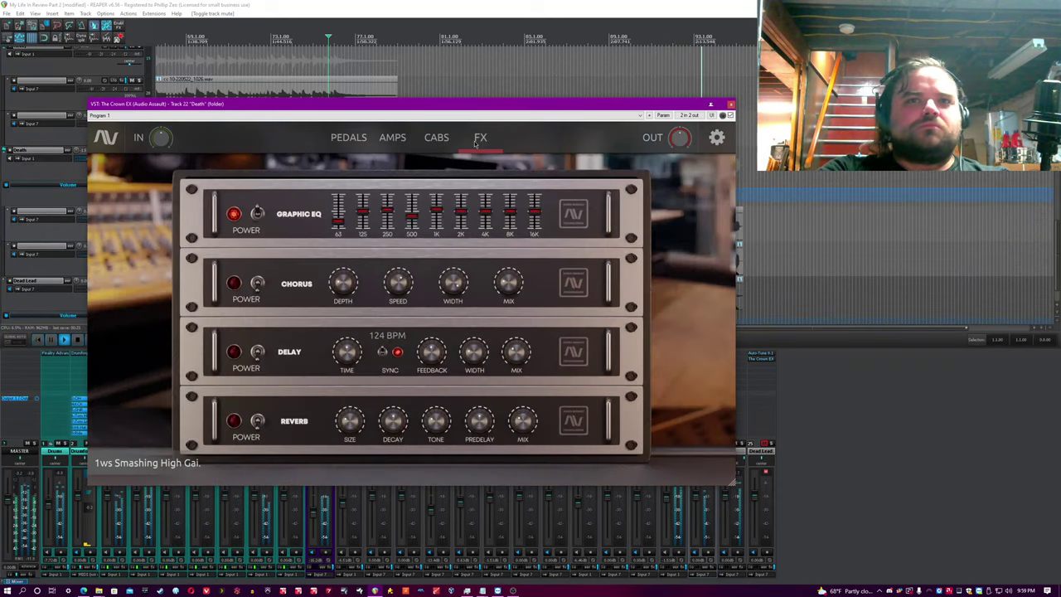
left_click(731, 104)
- Stop playback, unmute the Dead Lead track, and restart playback near measure 80
left_click(383, 290)
key("space")
left_click(131, 281)
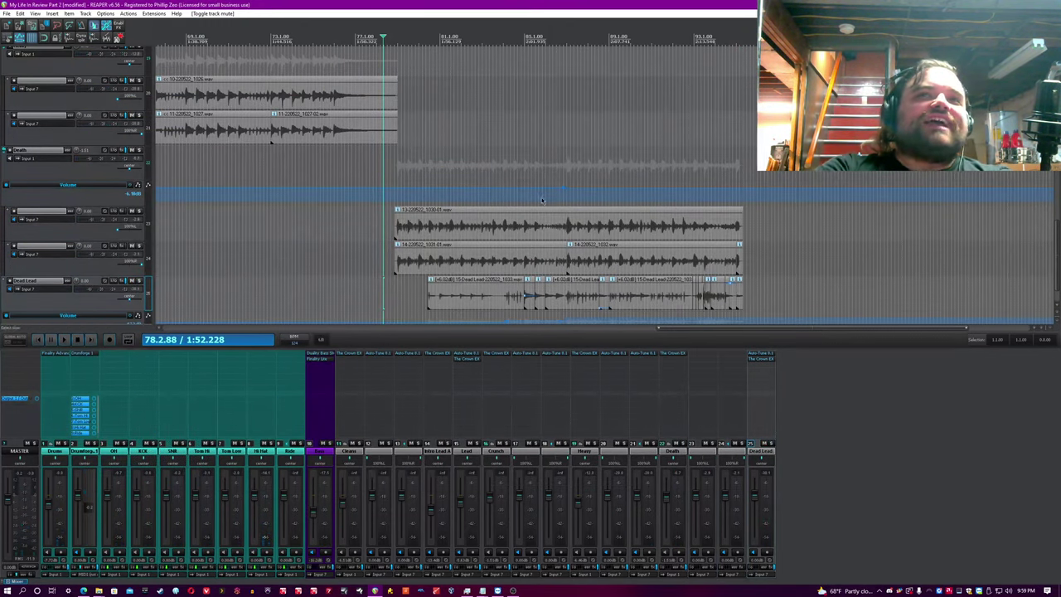
left_click(417, 154)
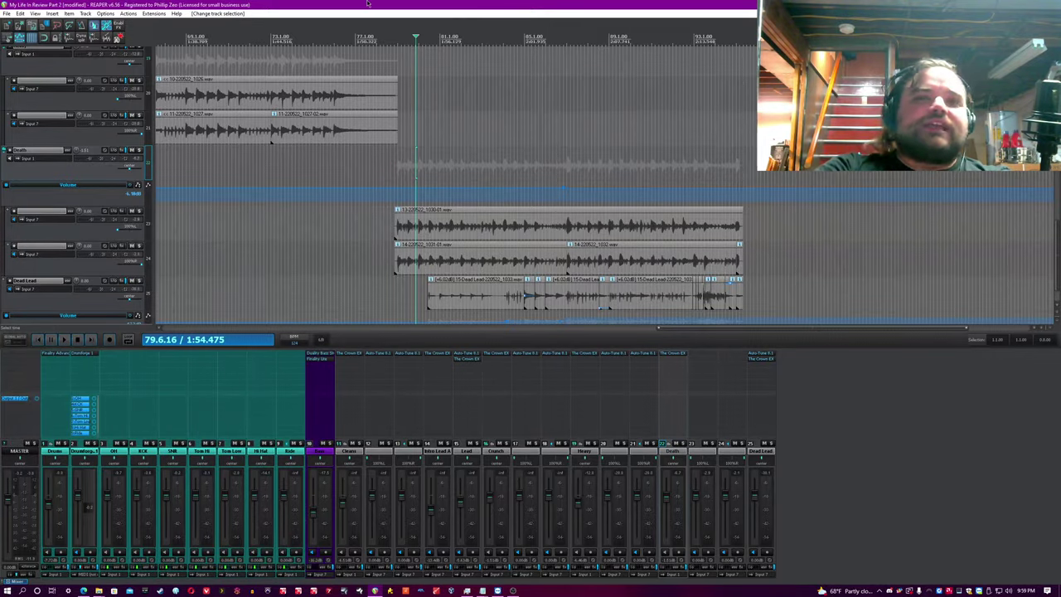
- Open The Crown EX on the Dead Lead track and review its pedals, amp, cabinet and FX pages
left_click(761, 362)
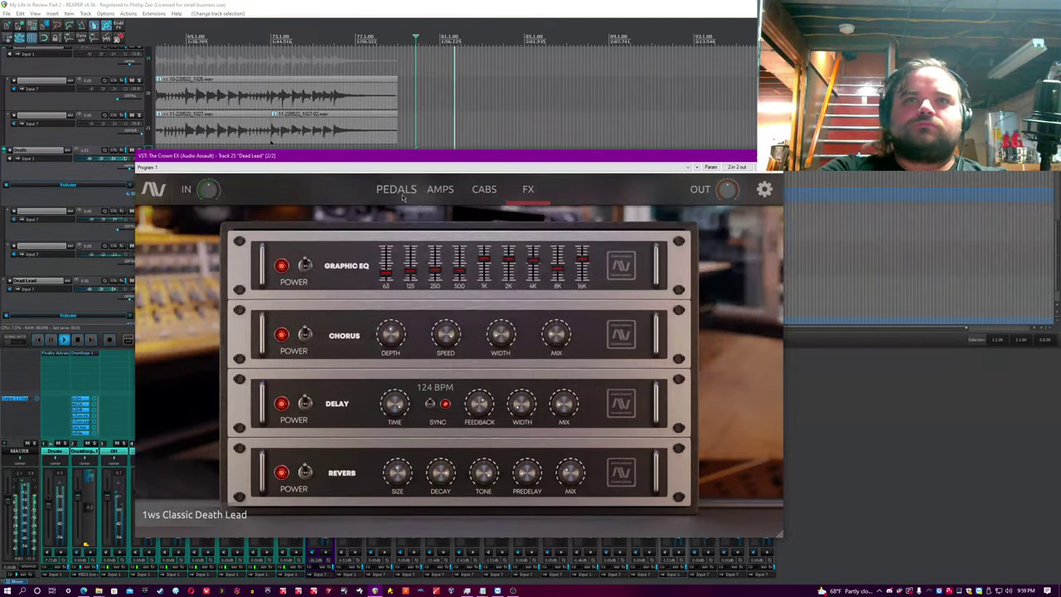
left_click(402, 193)
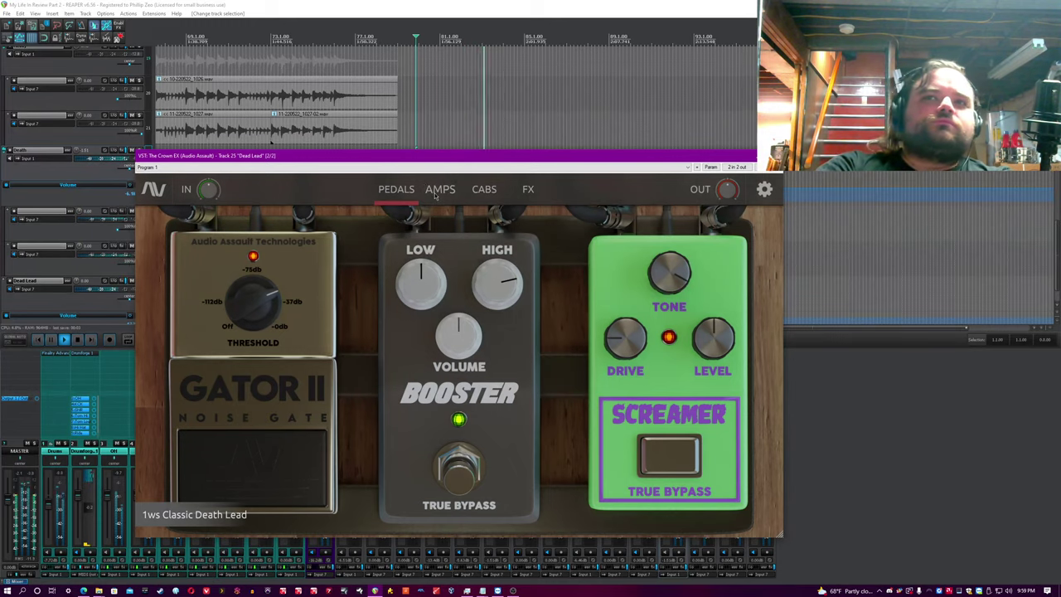
left_click(437, 192)
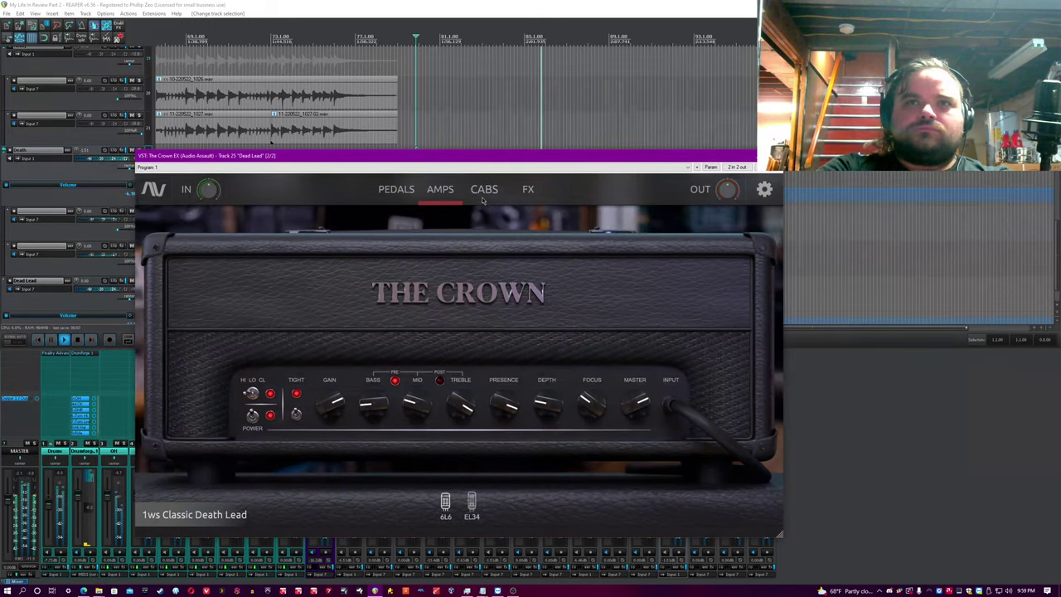
left_click(486, 191)
left_click(528, 190)
left_click_drag(495, 154, 451, 101)
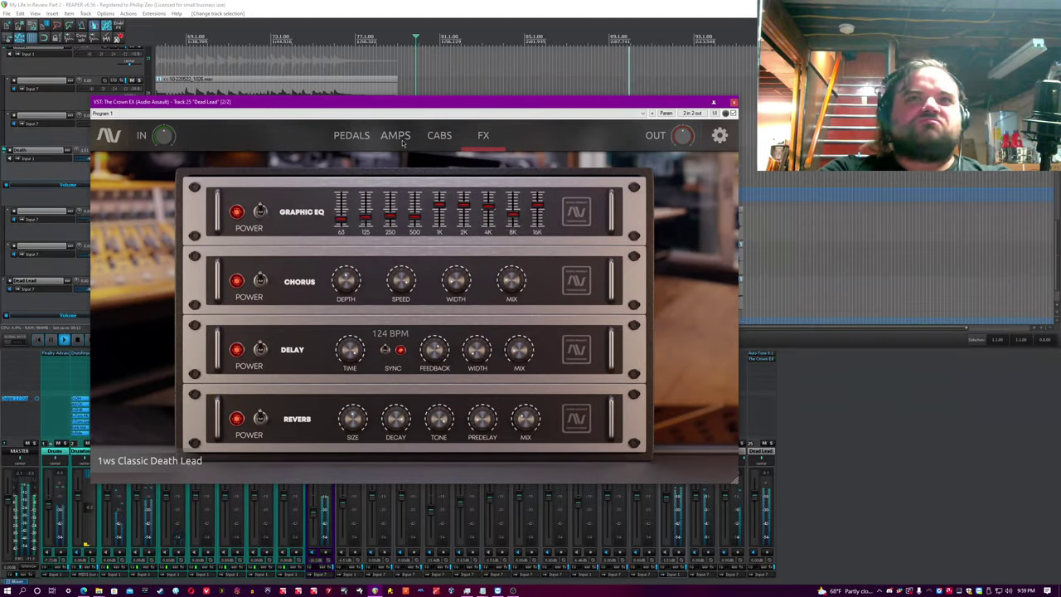
left_click_drag(651, 110, 614, 102)
- Let the song play past the last Dead Lead clips and stop playback
left_click_drag(1057, 242, 1058, 259)
scroll(820, 243, "up", 5)
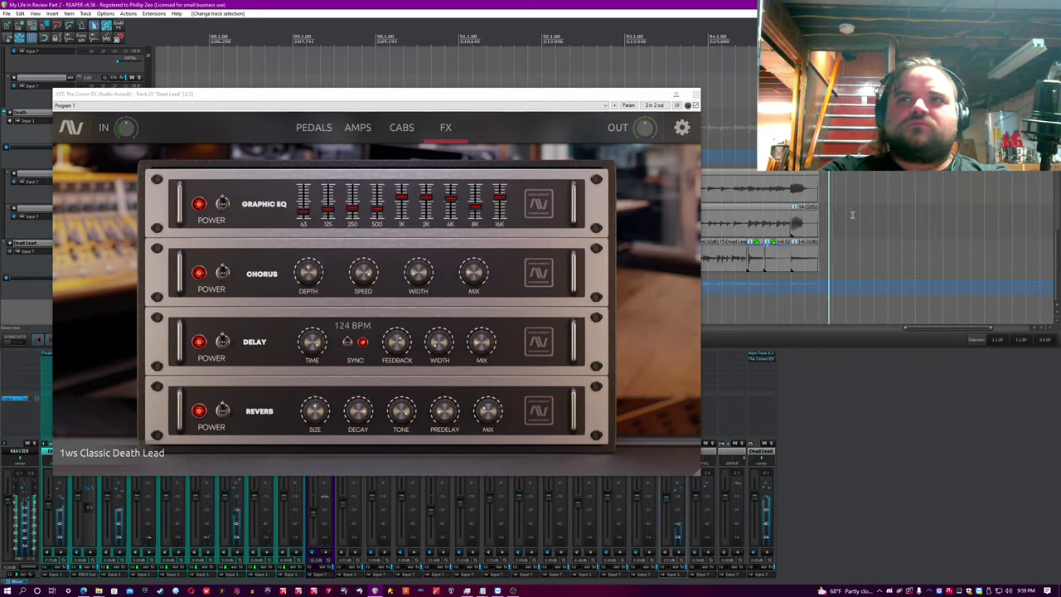
key("space")
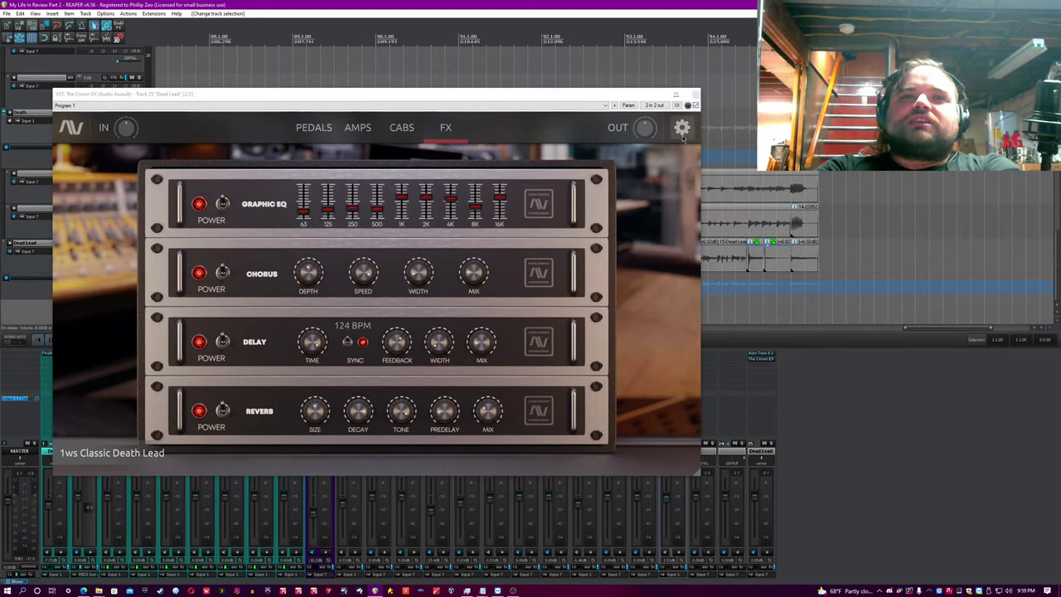
left_click(681, 128)
left_click(525, 3)
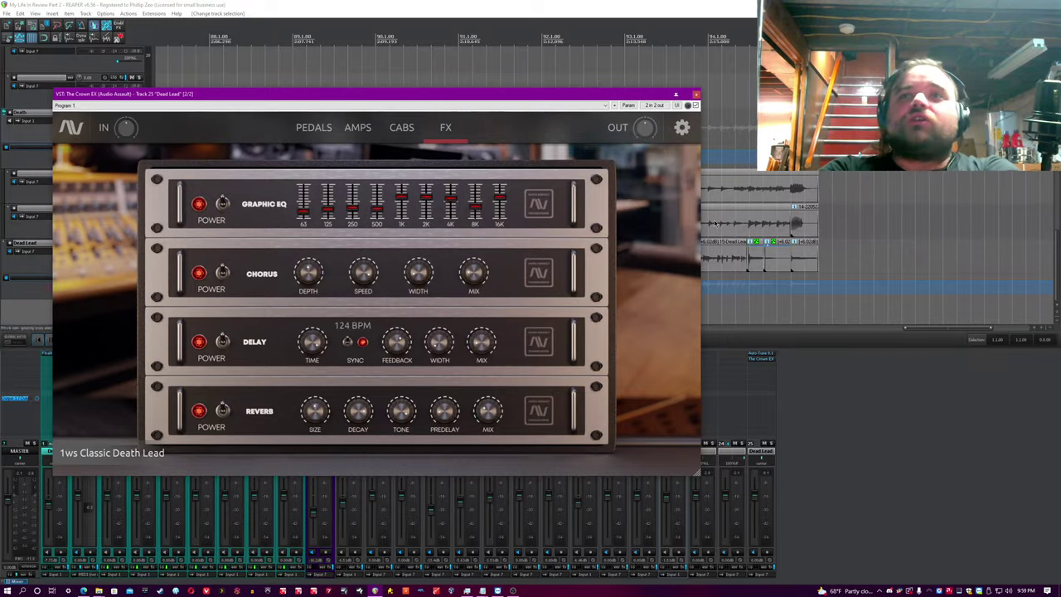
- Solo the Dead Lead track, restart playback near measure 80, and show the amp page of its Crown EX
left_click(771, 443)
key("space")
left_click_drag(403, 100, 576, 257)
left_click(528, 274)
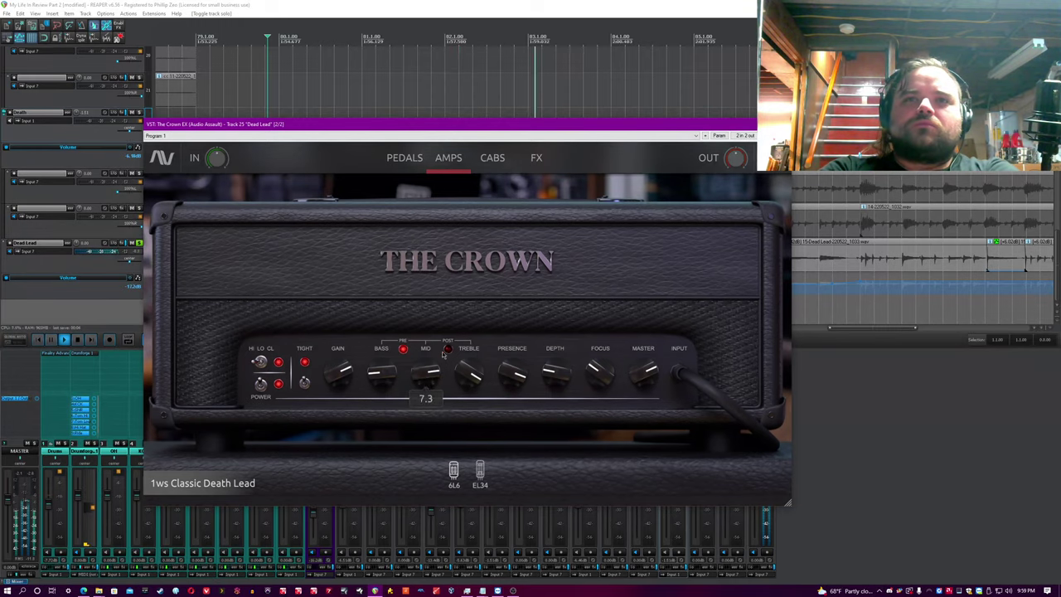
- Set the amp's Depth knob to its midpoint, Focus to 0.0, and adjust Presence on Dead Lead
double_click(556, 374)
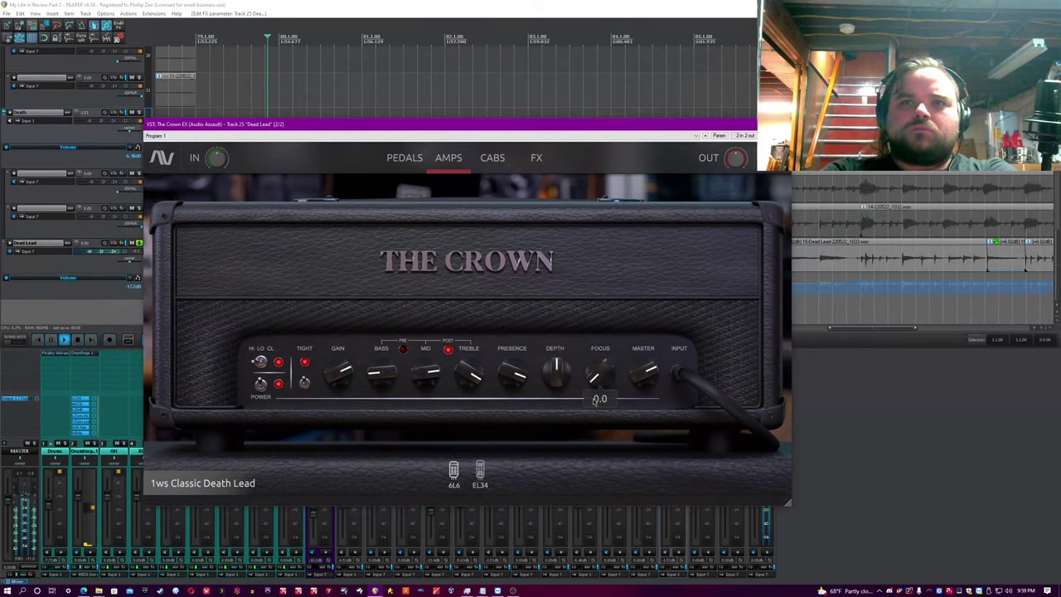
double_click(594, 383)
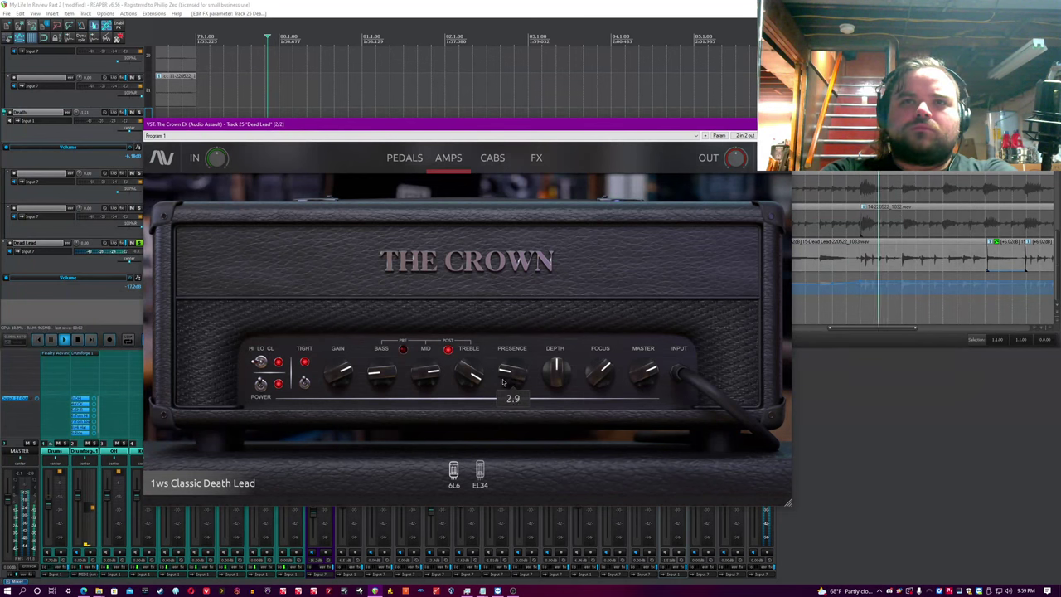
double_click(504, 381)
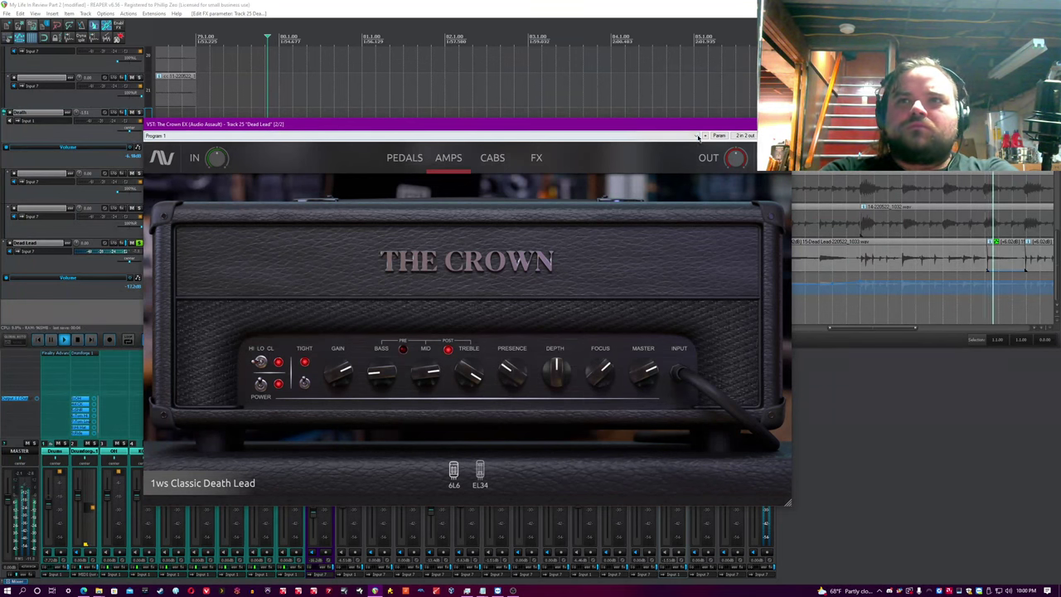
left_click_drag(699, 124, 660, 118)
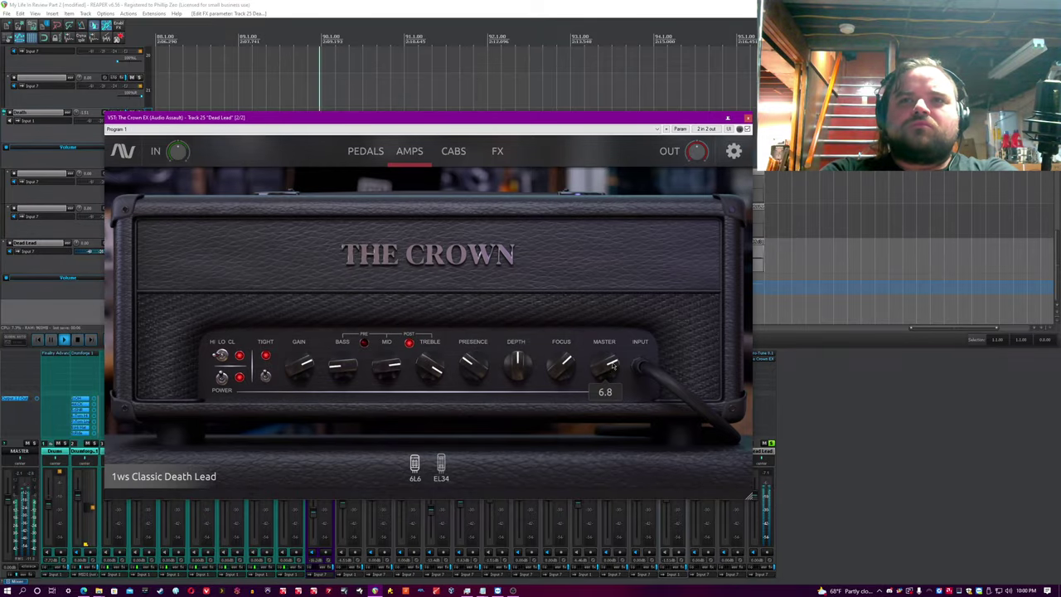
- Unsolo the Dead Lead track, save the project, and turn the amp's Master knob to its midpoint
left_click(772, 444)
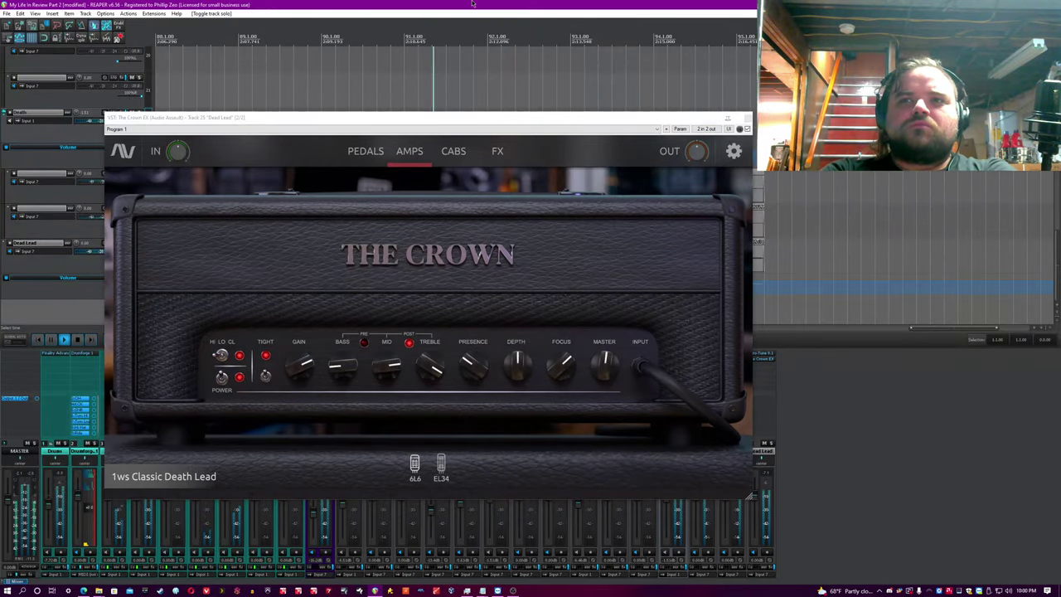
key("ctrl+s")
left_click_drag(606, 367, 607, 349)
- Close the Dead Lead plug-in window and restart playback near measure 78 with the Death track soloed
left_click(748, 118)
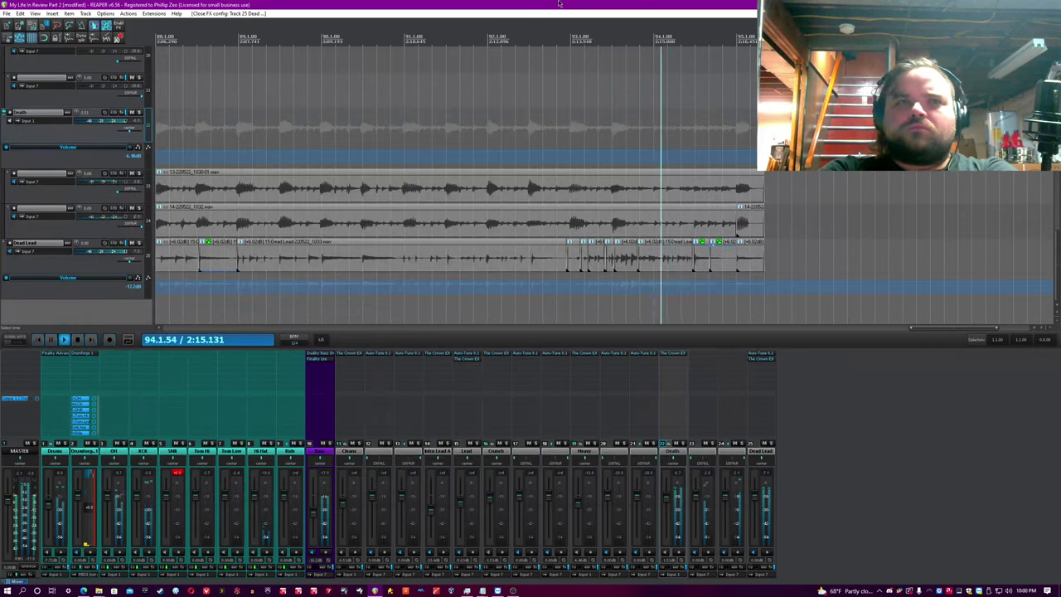
key("space")
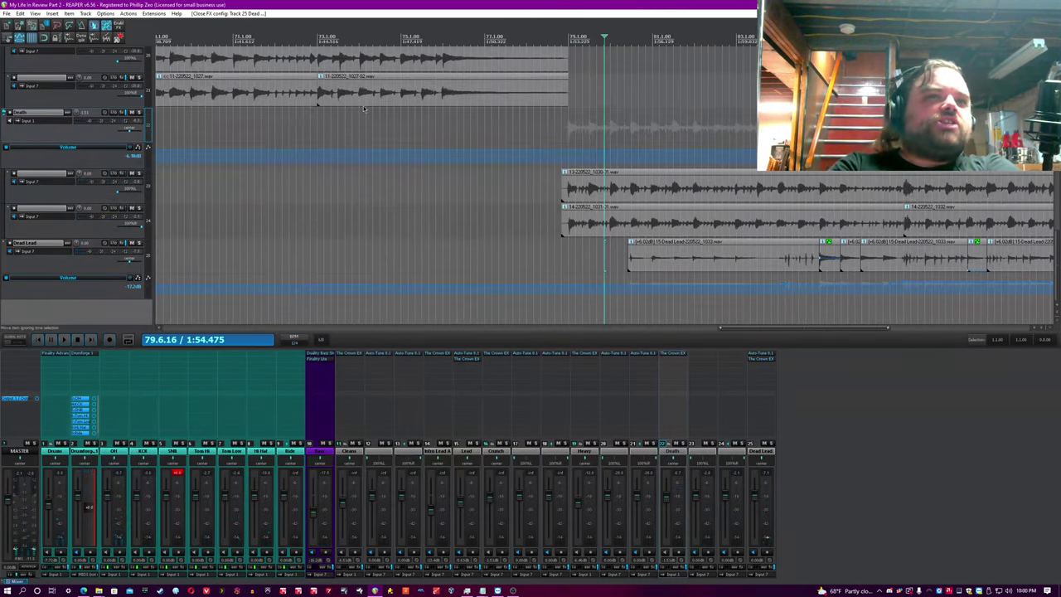
scroll(363, 109, "down", 3)
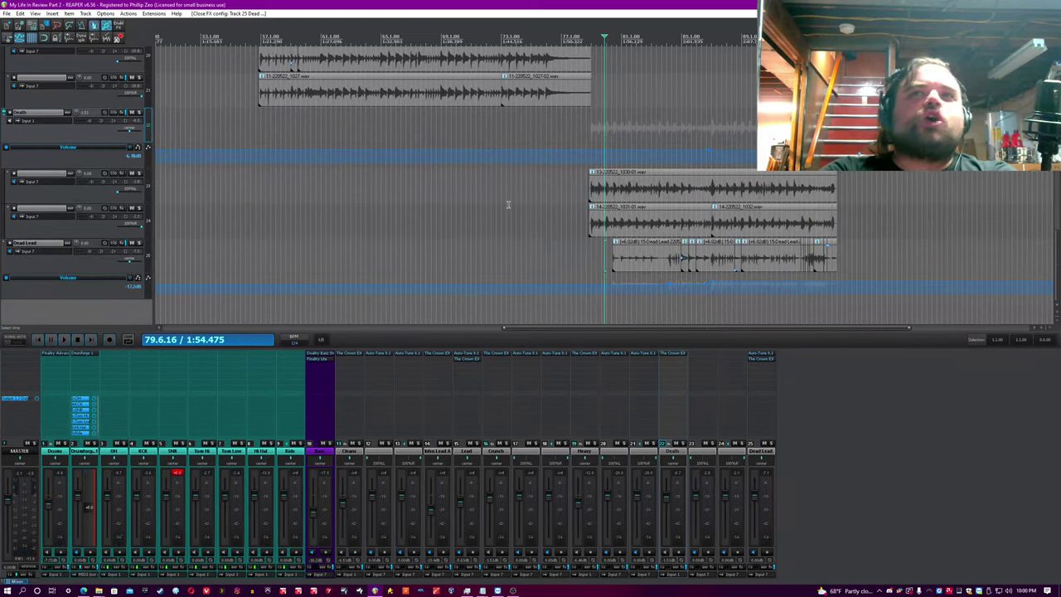
left_click(582, 256)
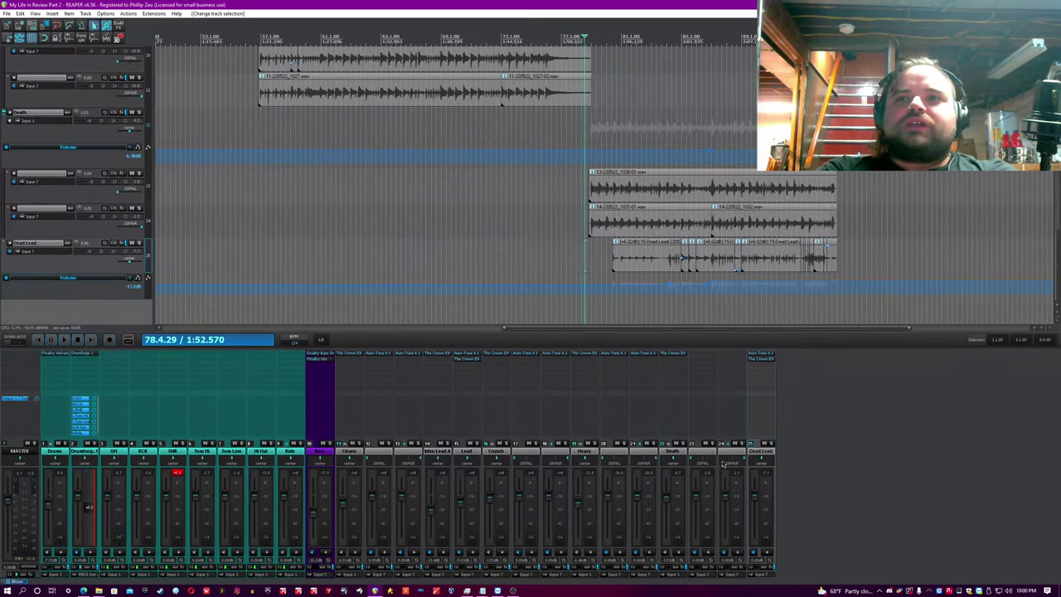
left_click(683, 444)
key("space")
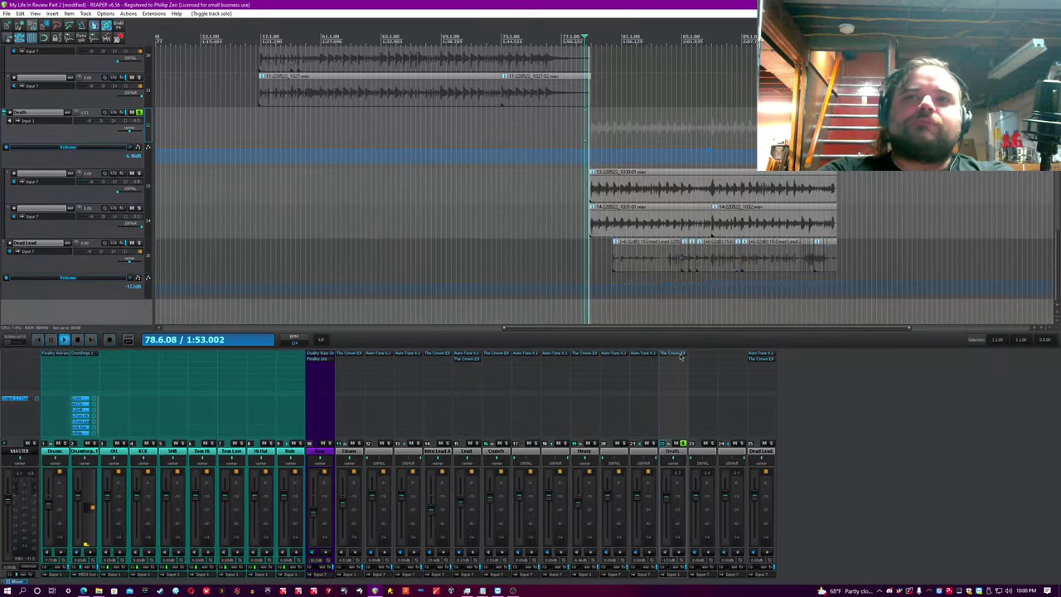
- Try the input level at -12.0 and the amp's Crunch and Clean channels in The Crown EX on Death
left_click(678, 354)
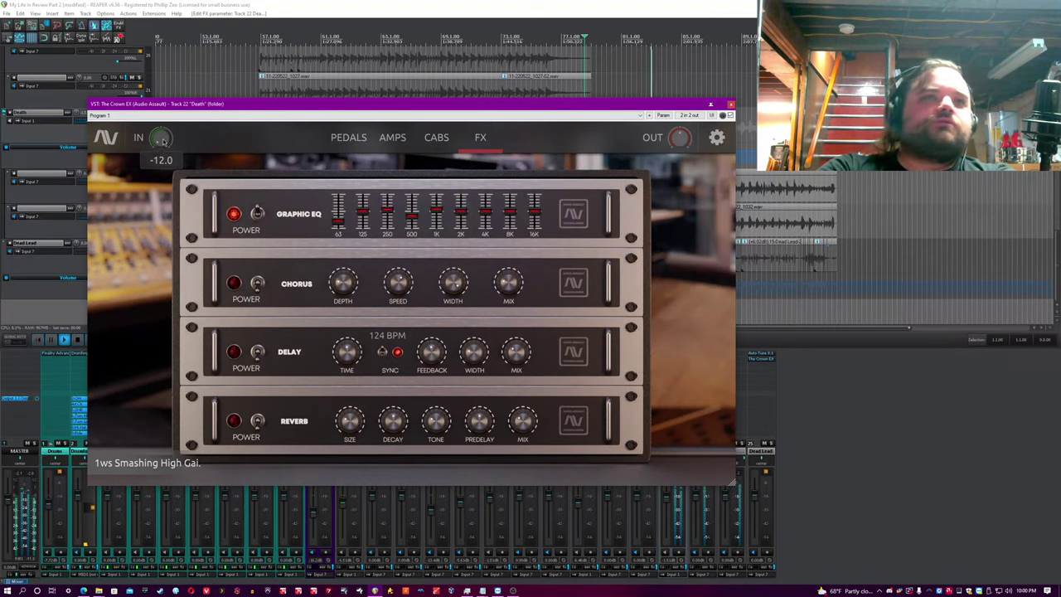
left_click_drag(162, 146, 152, 215)
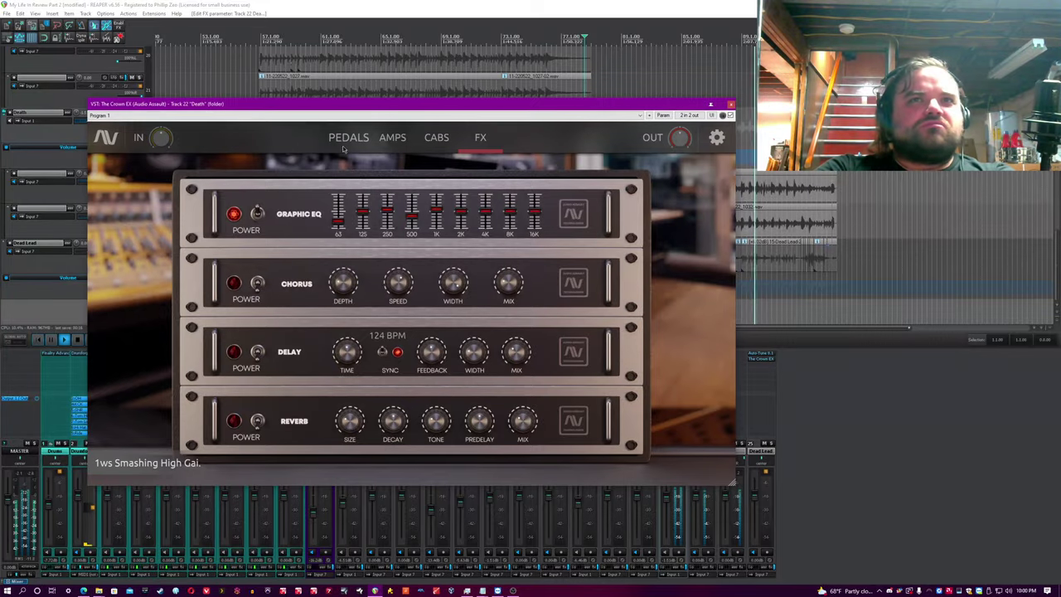
left_click(393, 138)
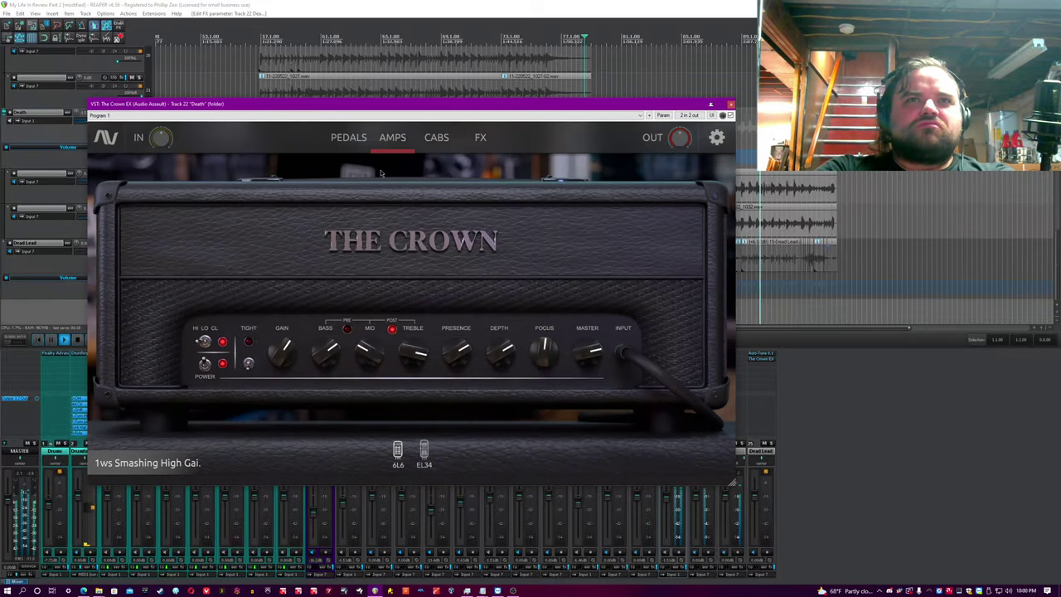
left_click(207, 343)
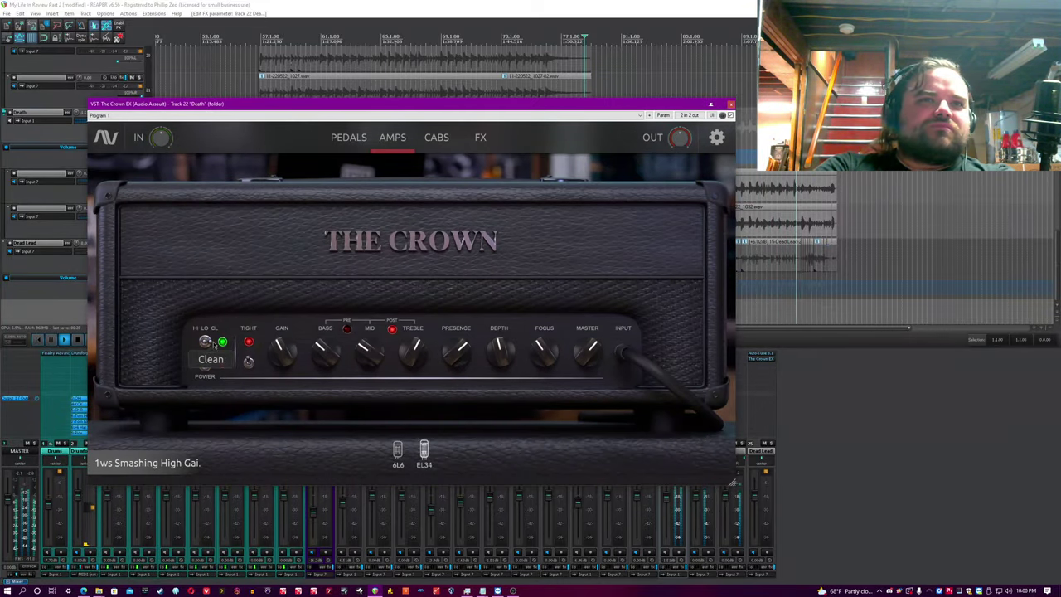
left_click(207, 342)
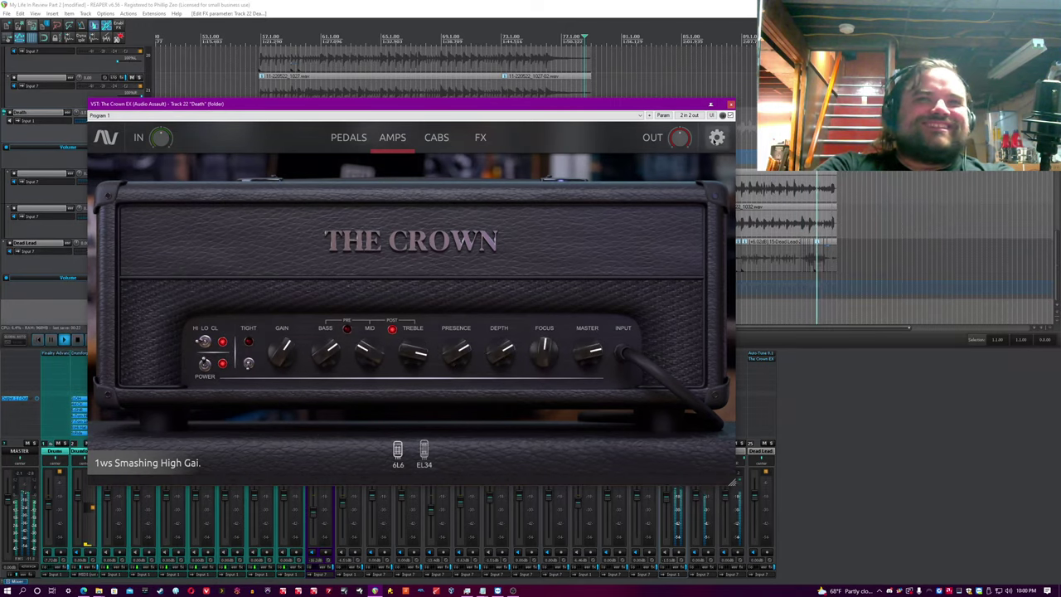
- Stop playback, unsolo the Death track, and leave its plug-in window closed
left_click(529, 4)
key("space")
left_click(684, 444)
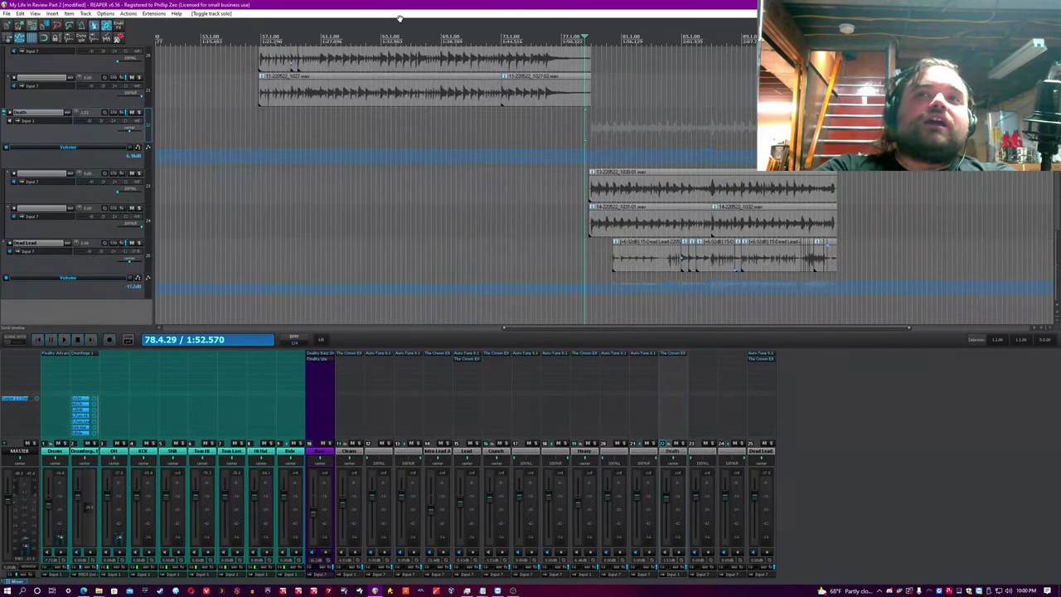
- Bring the song's first tracks into view by selecting Drums, Cleans and Intro Lead Ambient in turn
scroll(379, 167, "down", 2)
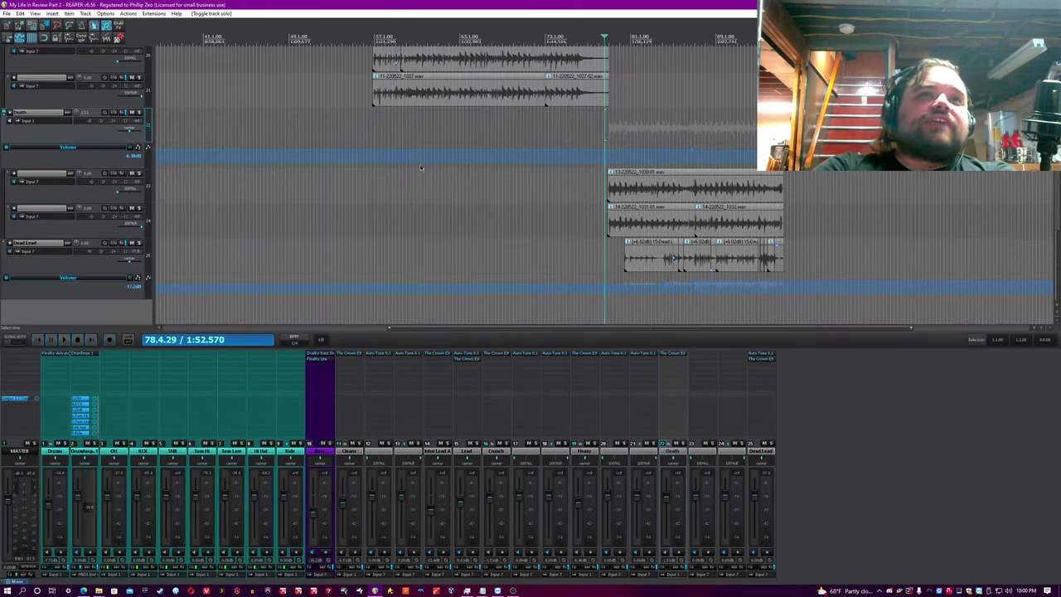
left_click(243, 104)
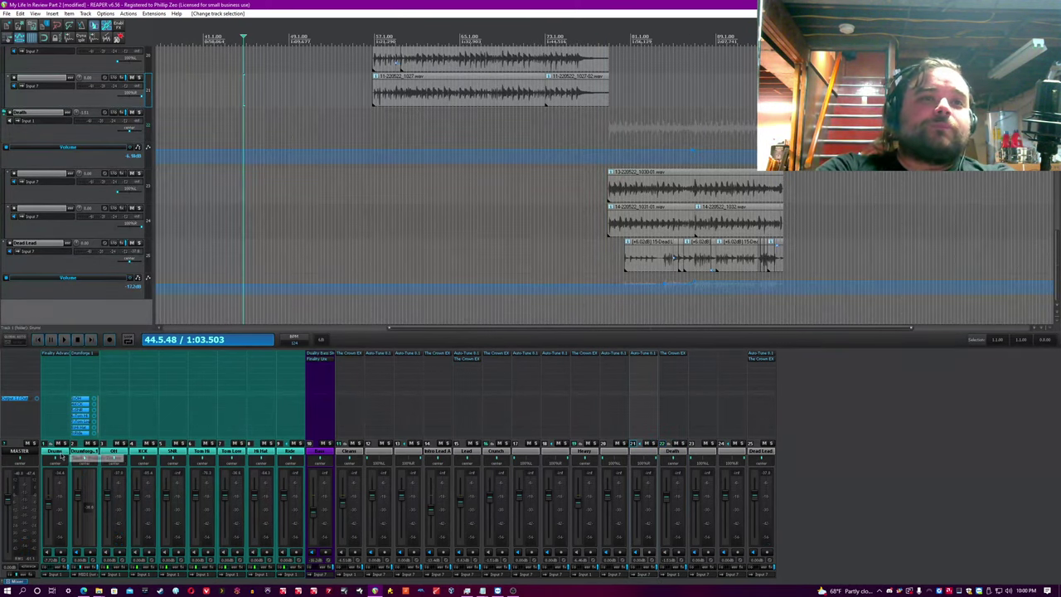
left_click(60, 457)
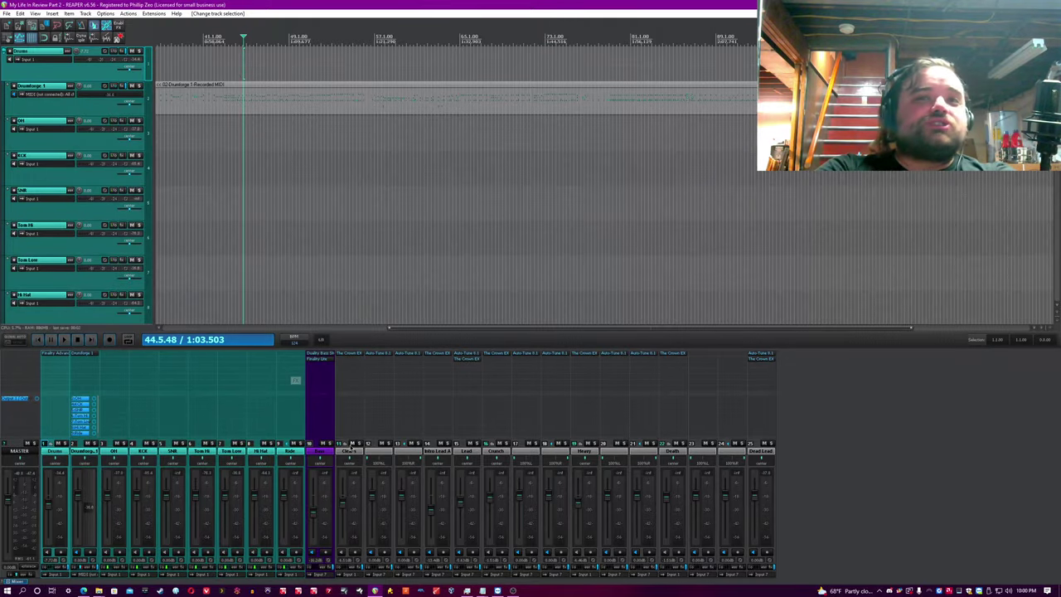
left_click(350, 452)
left_click(392, 452)
left_click(432, 453)
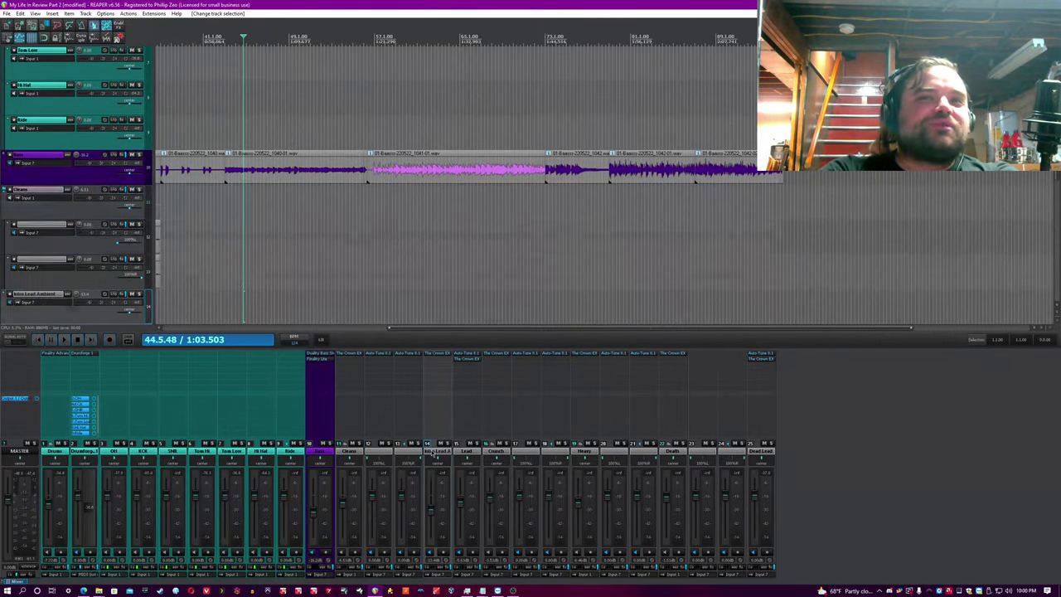
- Place the edit cursor near measure 2, just before the Intro Lead Ambient clip, with the Cleans track selected
scroll(254, 45, "down", 4)
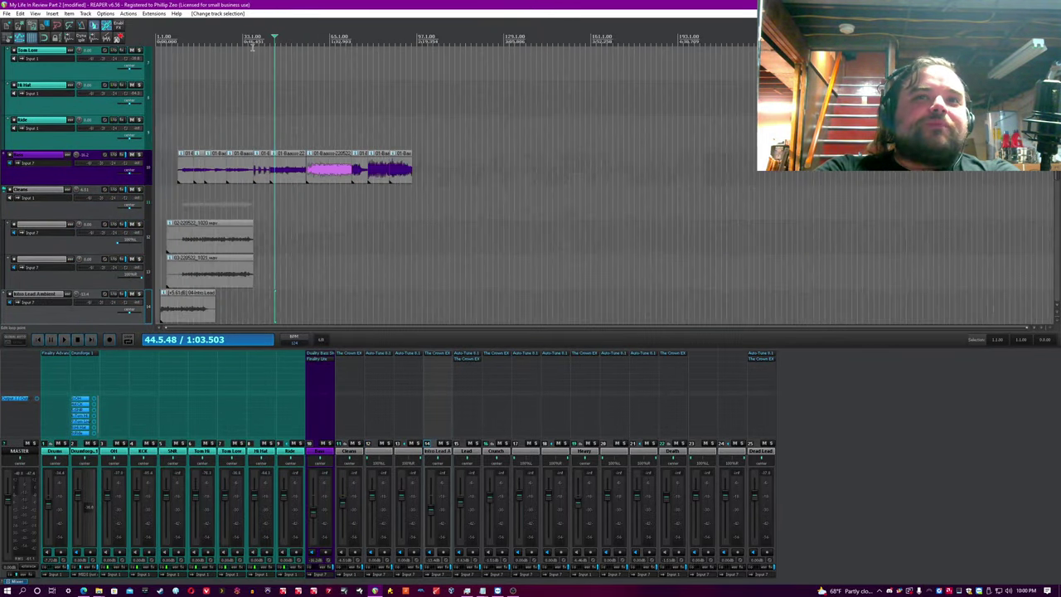
left_click(176, 199)
scroll(175, 199, "up", 3)
scroll(175, 199, "up", 2)
left_click(187, 233)
left_click(170, 248)
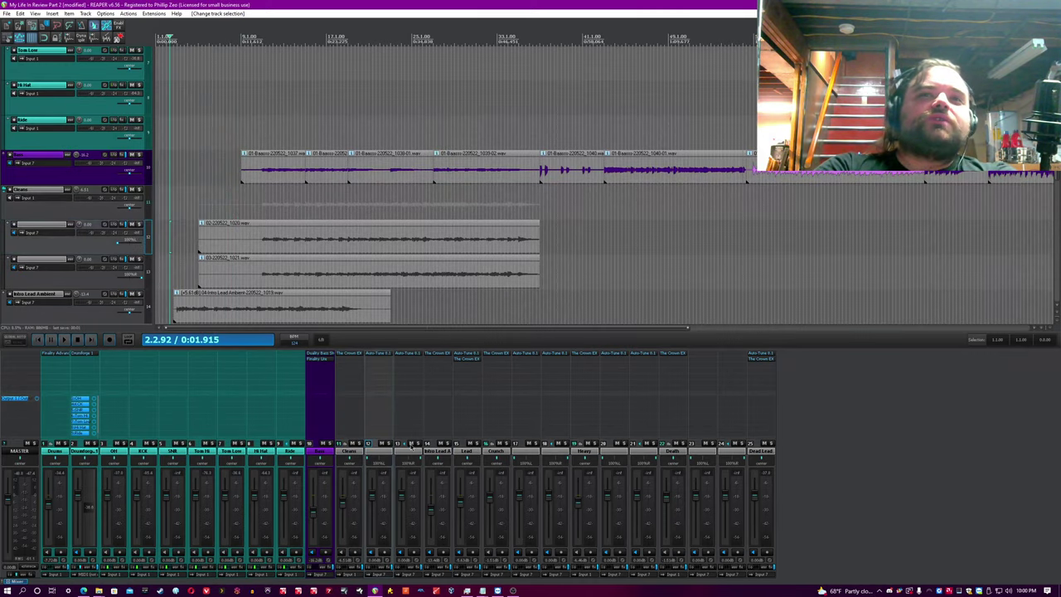
- Open The Crown EX on the Cleans track and play the song from about measure 10
left_click(349, 353)
left_click(262, 197)
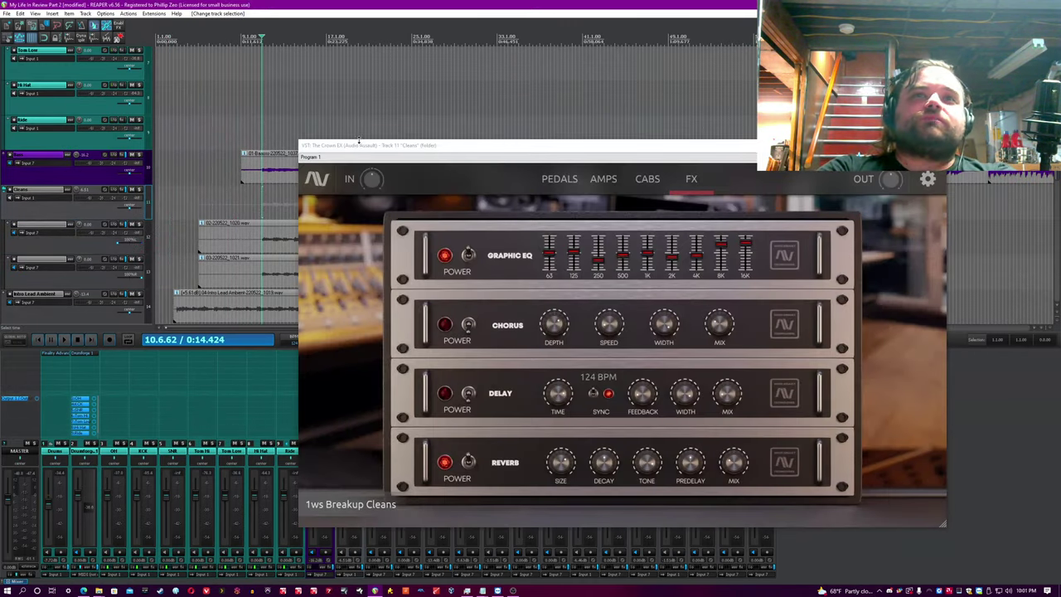
left_click_drag(358, 141, 406, 172)
key("space")
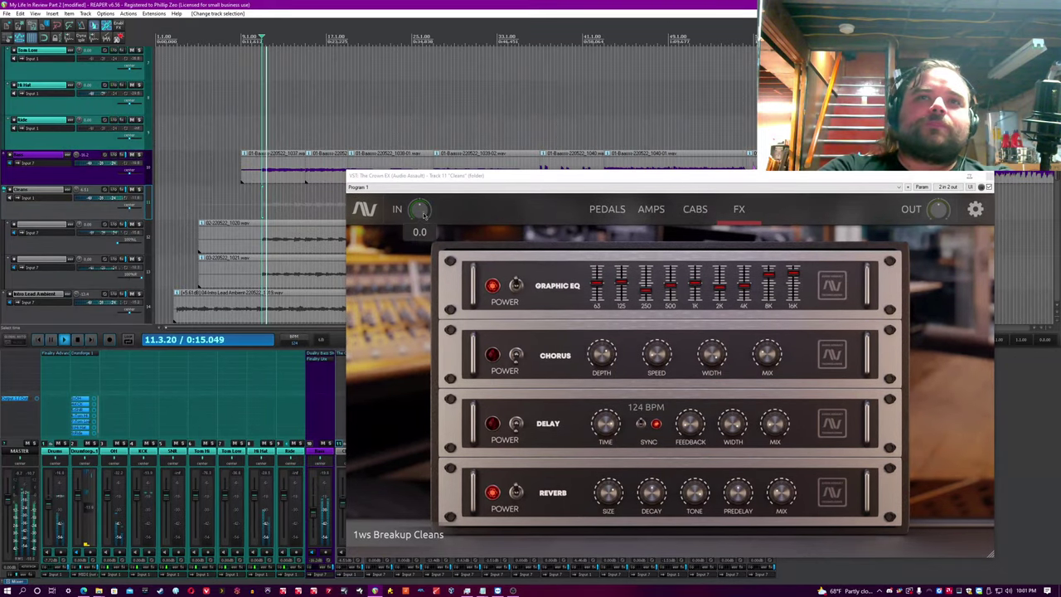
- Adjust the input level and the Screamer pedal's tone in The Crown EX on Cleans during playback
mouse_move(423, 213)
left_mouse_down()
mouse_move(426, 203)
mouse_move(420, 228)
mouse_move(424, 217)
left_mouse_up()
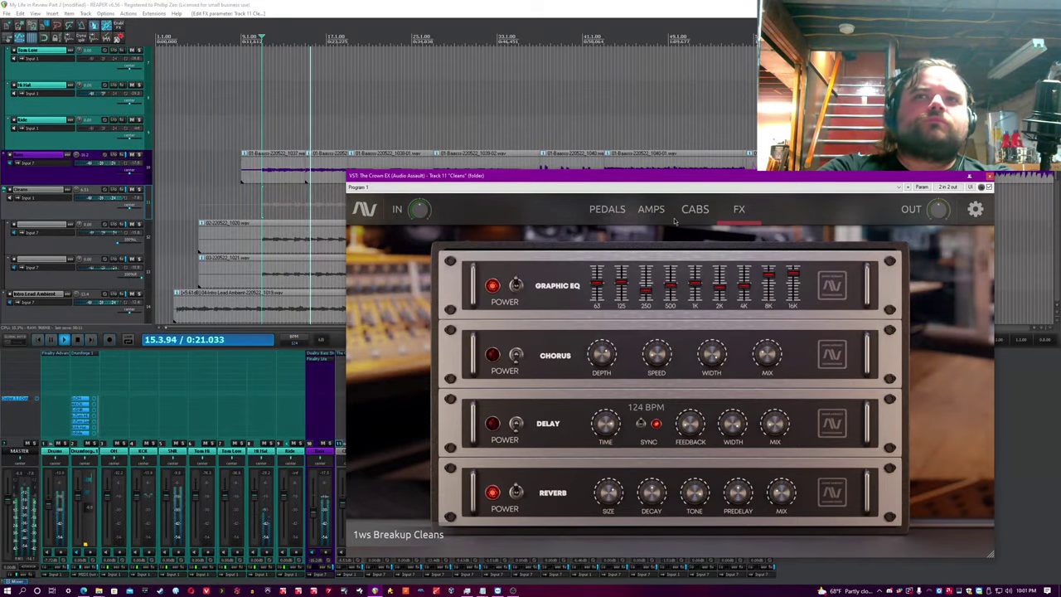
left_click(607, 209)
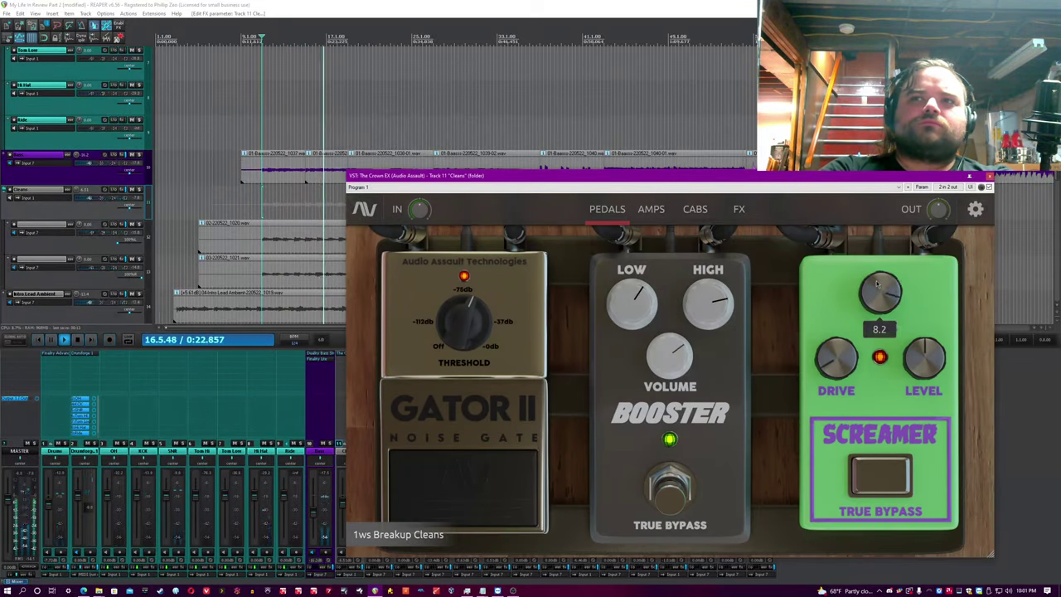
left_click_drag(877, 283, 879, 331)
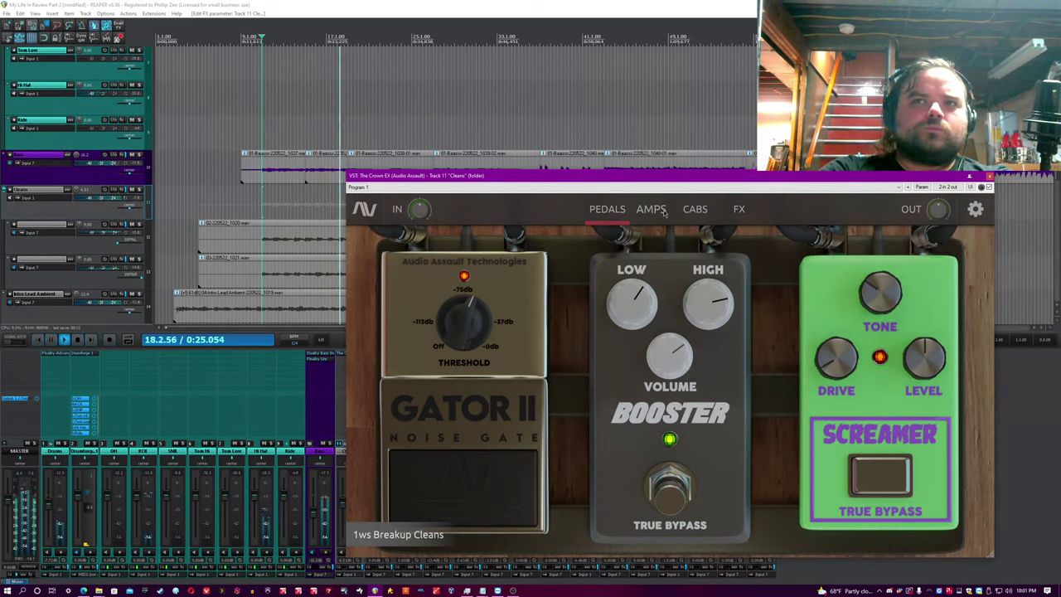
- Adjust the amp's gain, presence and mid controls in The Crown EX on Cleans
left_click(663, 212)
mouse_move(554, 424)
left_mouse_down()
mouse_move(554, 399)
mouse_move(545, 426)
left_mouse_up()
left_click_drag(720, 425, 801, 441)
left_click_drag(635, 425, 662, 457)
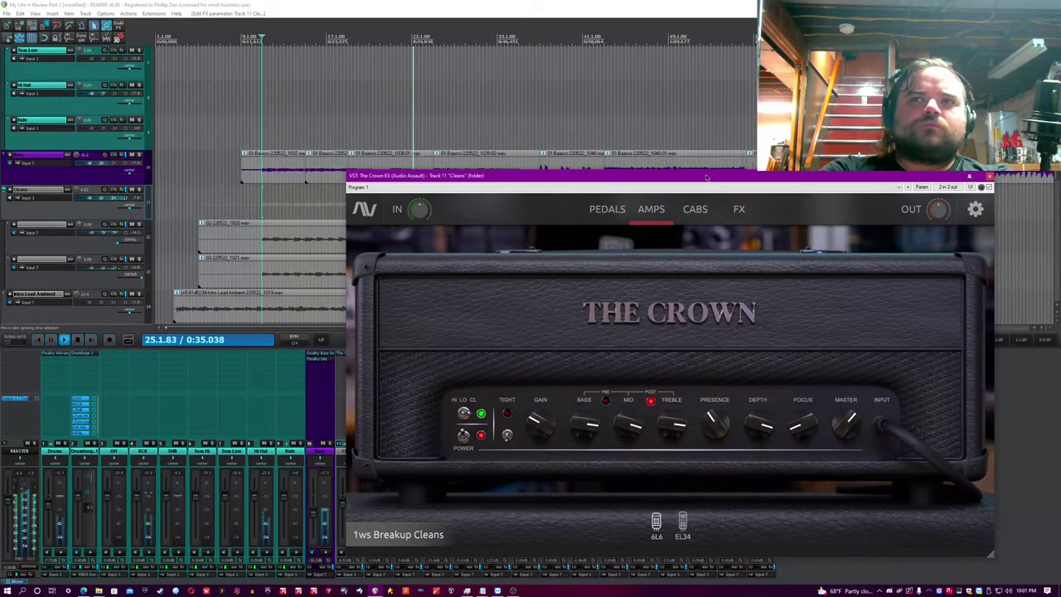
- Reposition both cabinet microphones in The Crown EX on Cleans and close its window
left_click(695, 209)
left_click_drag(620, 330, 602, 331)
left_click_drag(733, 398, 699, 386)
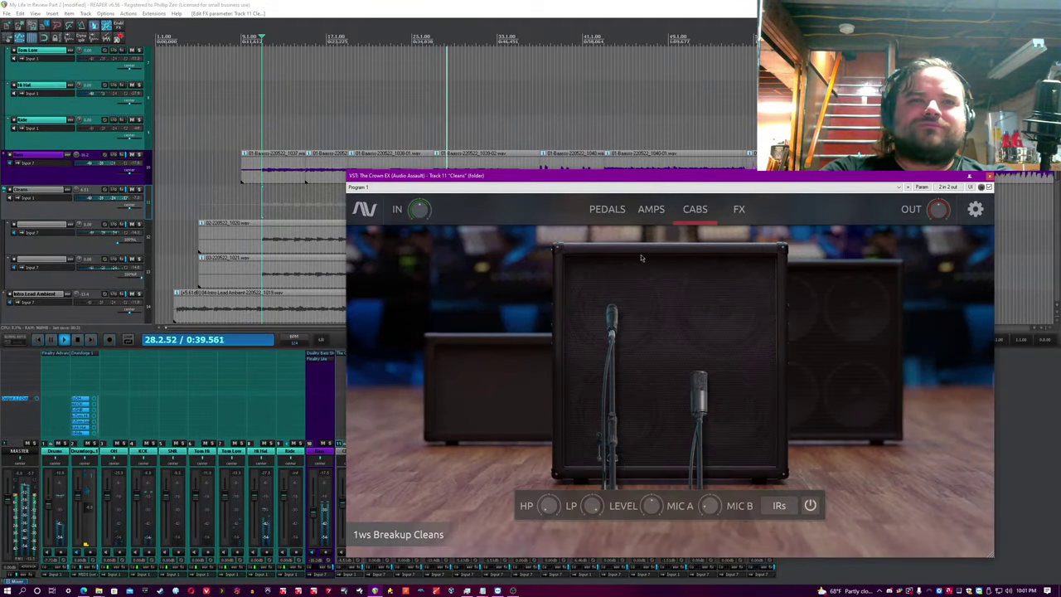
left_click(989, 179)
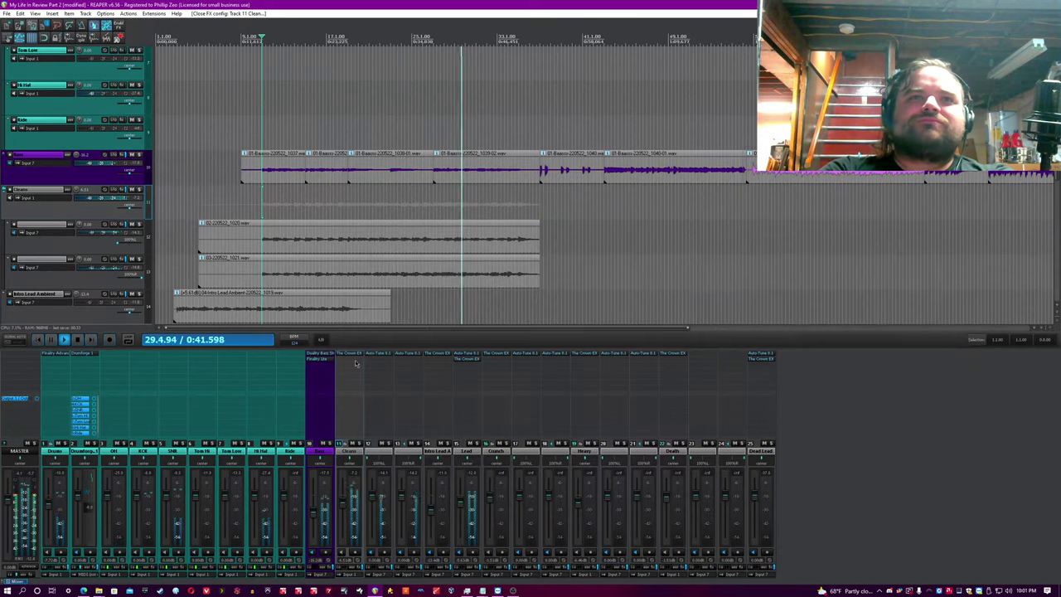
- Reposition both cabinet microphones in The Crown EX on the Lead track, closing its window and stopping playback when done
left_click(468, 353)
left_click(500, 204)
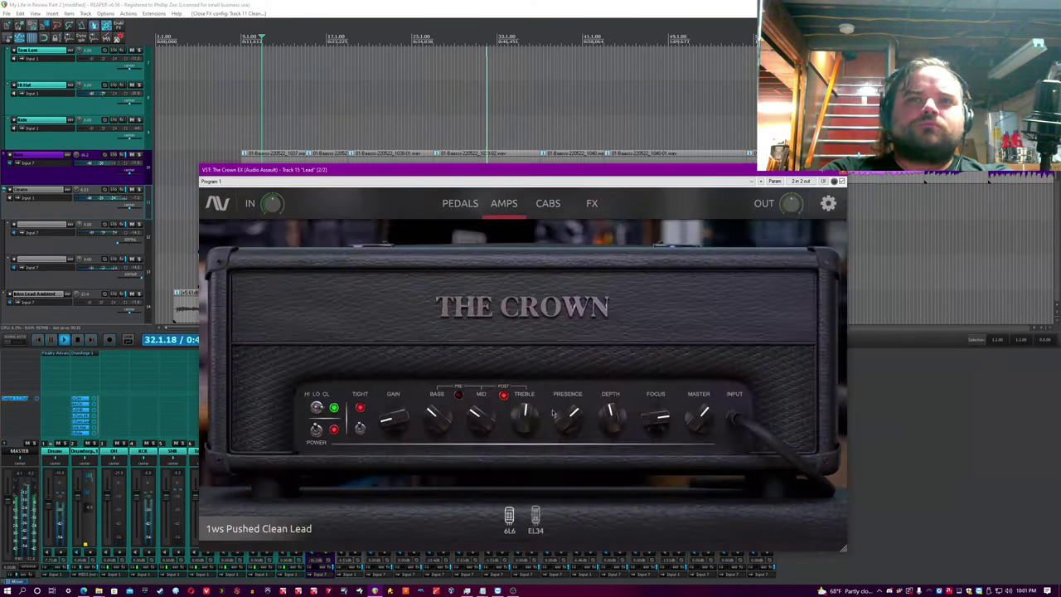
left_click(548, 203)
left_click_drag(553, 309, 583, 330)
left_click_drag(456, 425, 504, 382)
left_click_drag(591, 333, 579, 337)
left_click(709, 124)
left_click(841, 171)
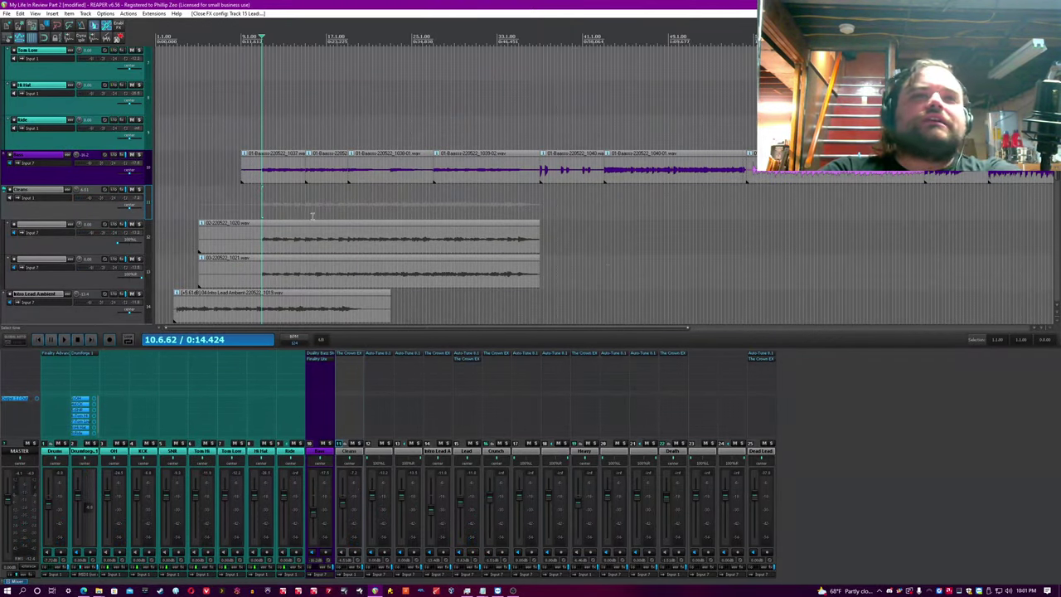
- Bring the Crunch tracks into view by selecting Crunch and its two guitar tracks in turn
scroll(477, 208, "down", 1)
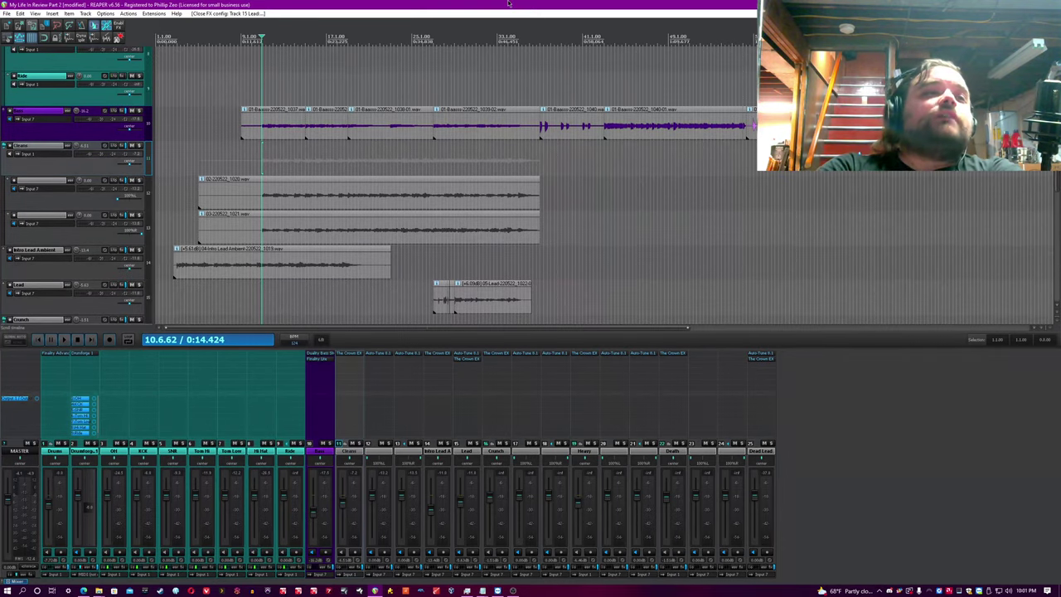
left_click(506, 444)
left_click(506, 444)
left_click(504, 451)
left_click(533, 451)
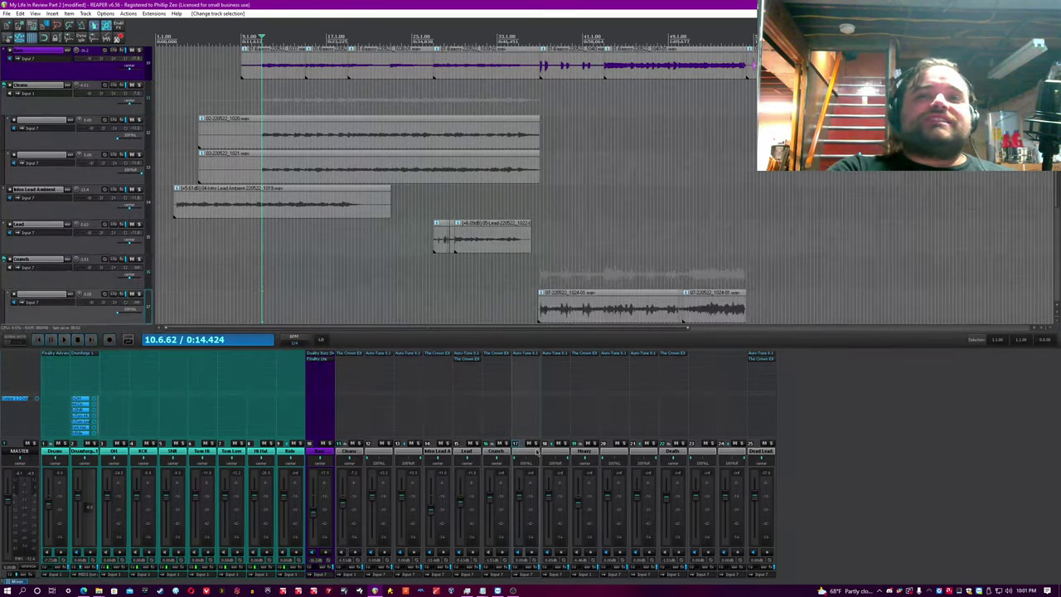
left_click(545, 447)
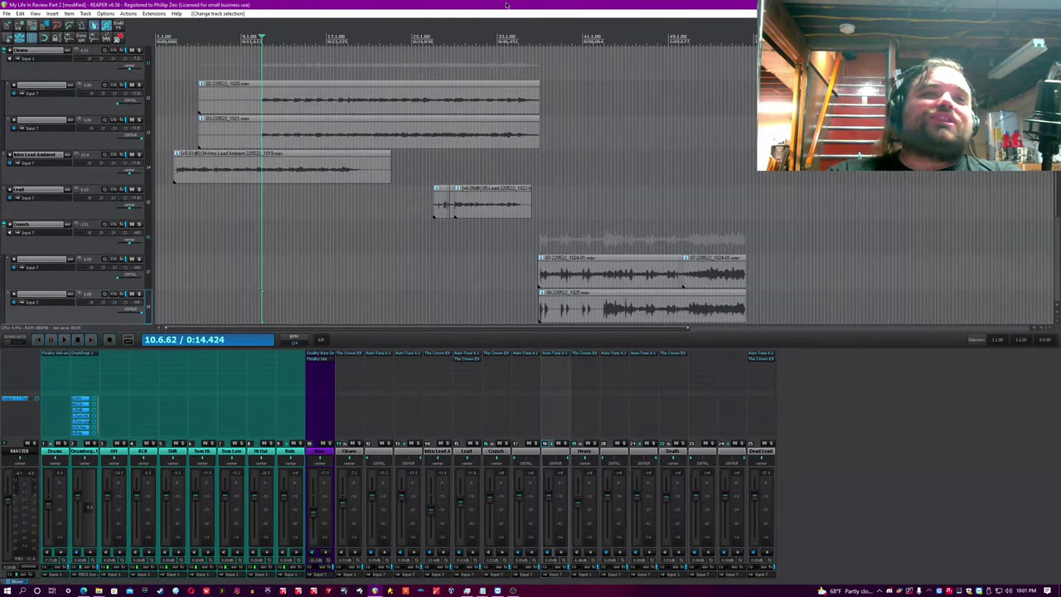
- Reopen The Crown EX on Lead, look at its amp and cabinet views, and move its window clear of the upper tracks
left_click(469, 360)
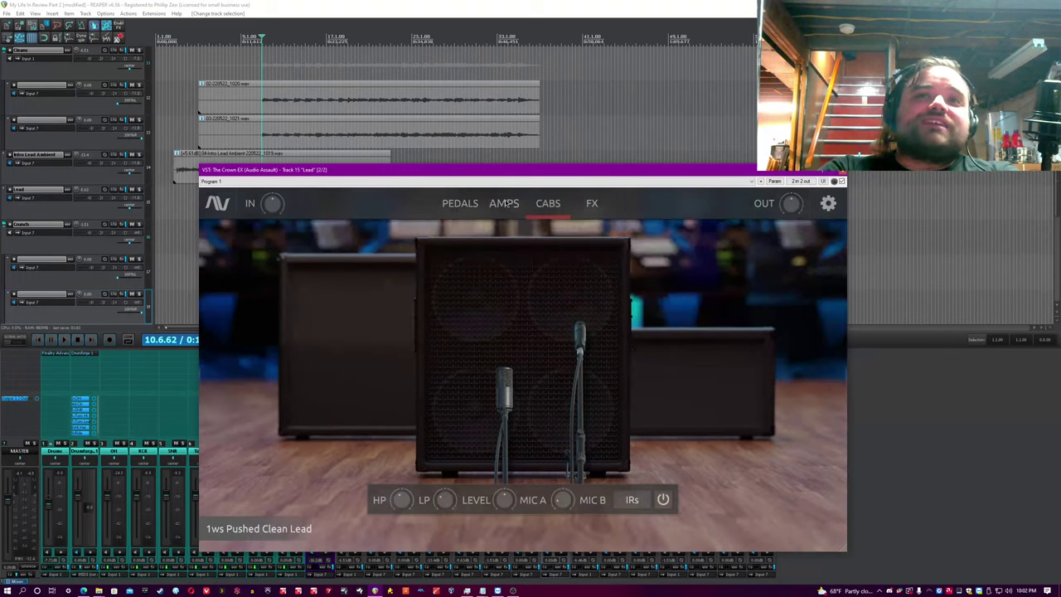
left_click(504, 204)
left_click(543, 203)
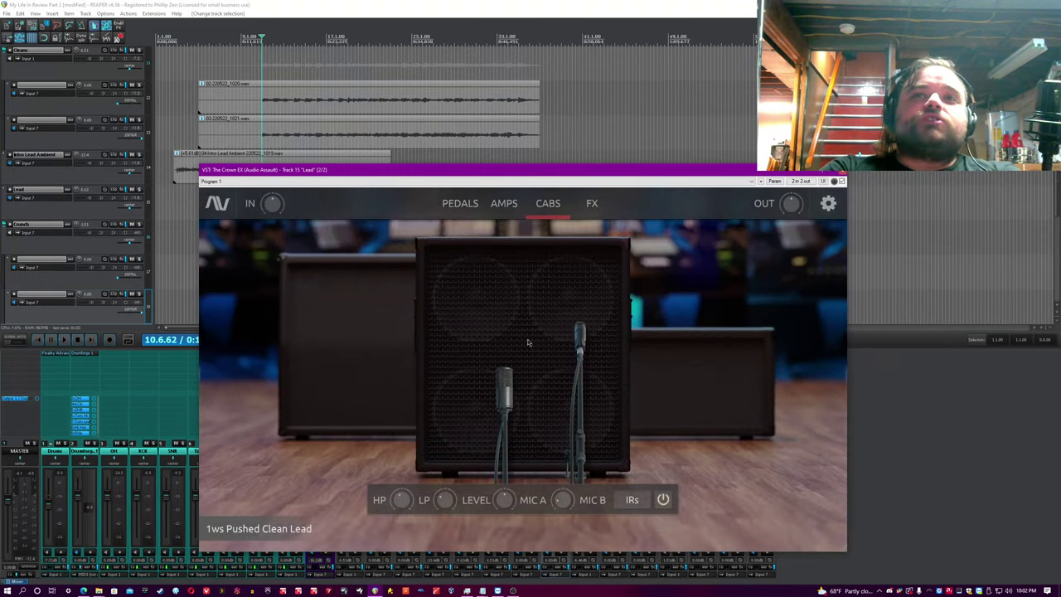
left_click(541, 3)
left_click_drag(355, 171, 394, 167)
left_click(388, 2)
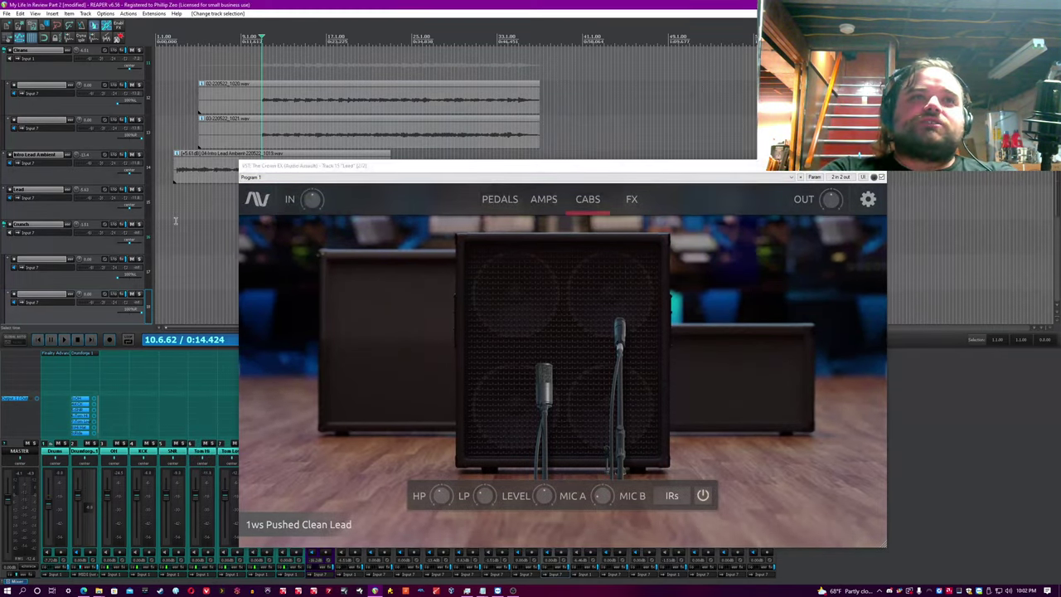
left_click_drag(284, 169, 268, 193)
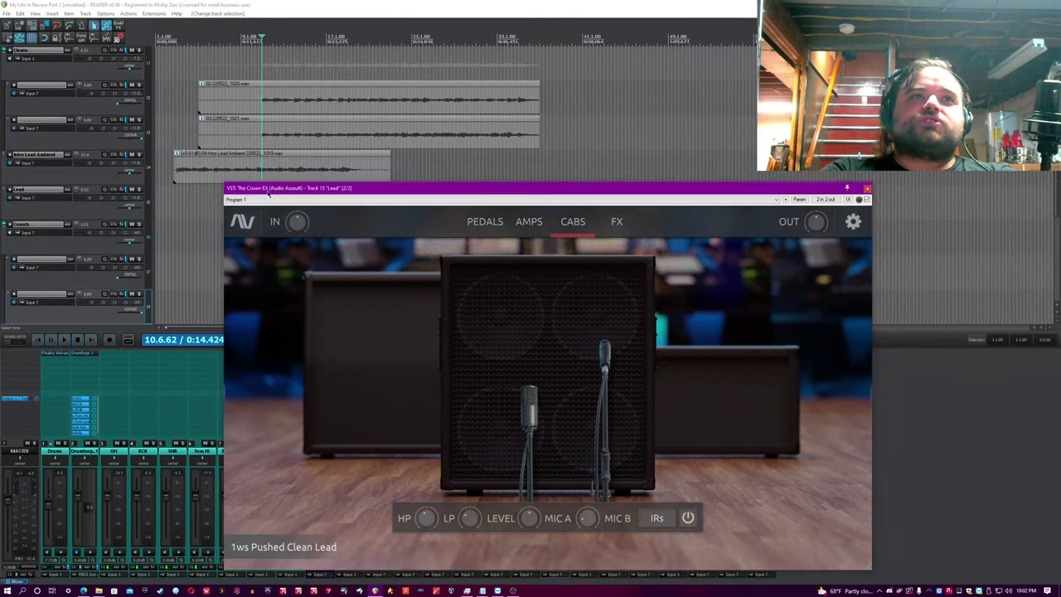
- Play the song from the start of the Lead clips near measure 27, keeping the Lead track's cabinet view open
left_click(175, 197)
scroll(331, 172, "down", 2)
left_click_drag(410, 188, 349, 134)
left_click(354, 175)
key("space")
- Switch the Lead track's cabinet to the two-speaker model and place the microphones low in front of its speakers
left_click(358, 310)
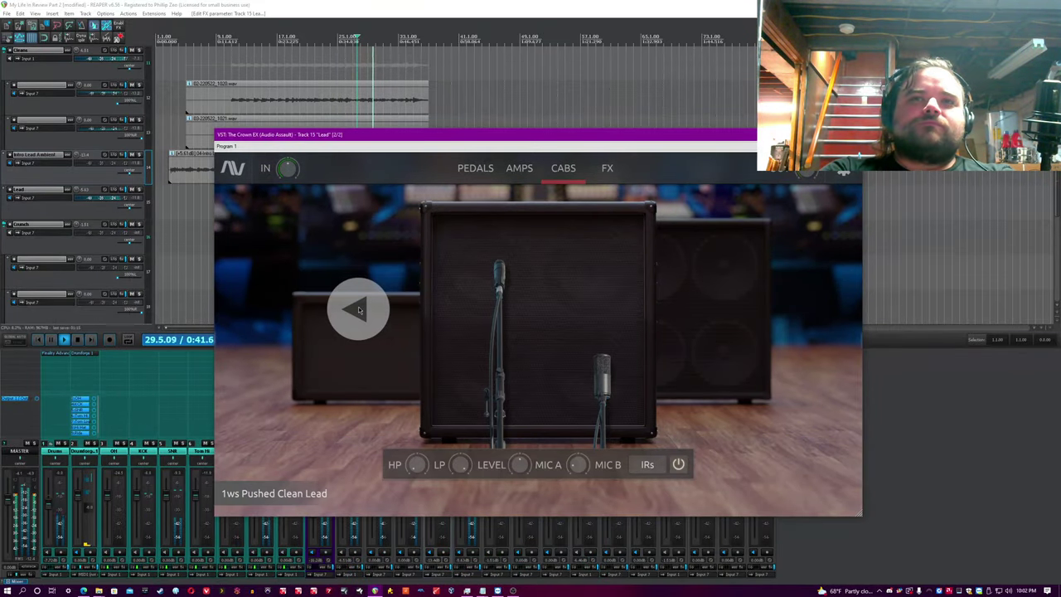
left_click(358, 310)
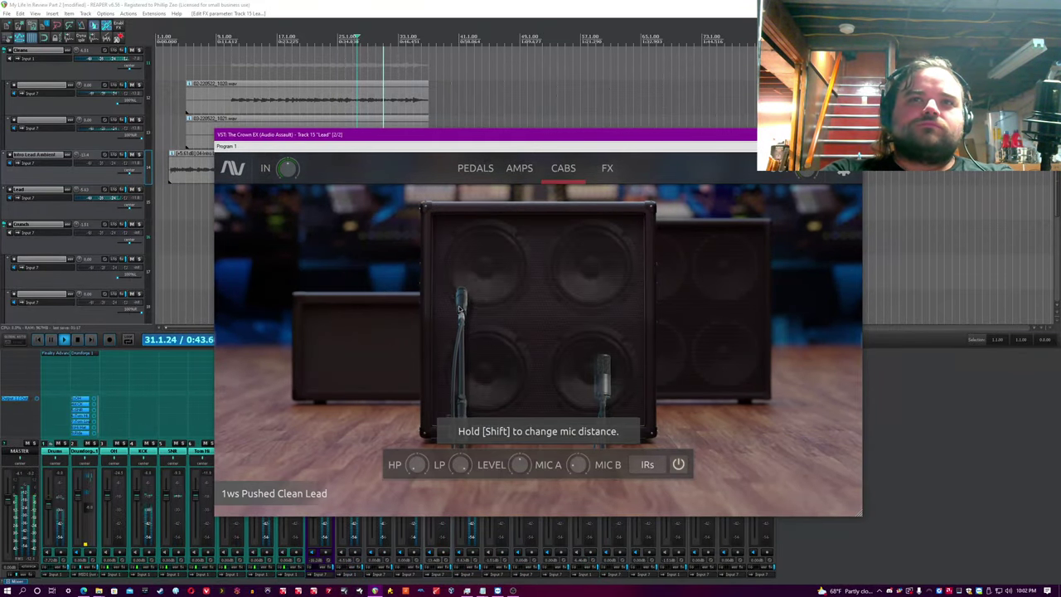
left_click(344, 323)
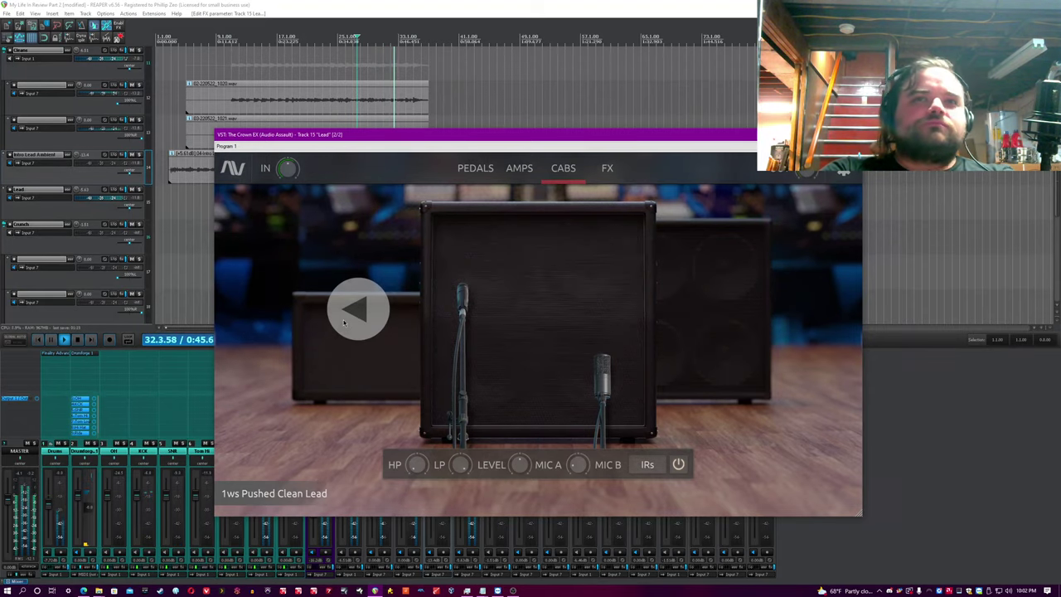
left_click(344, 324)
left_click_drag(472, 356, 462, 375)
left_click_drag(610, 358, 626, 380)
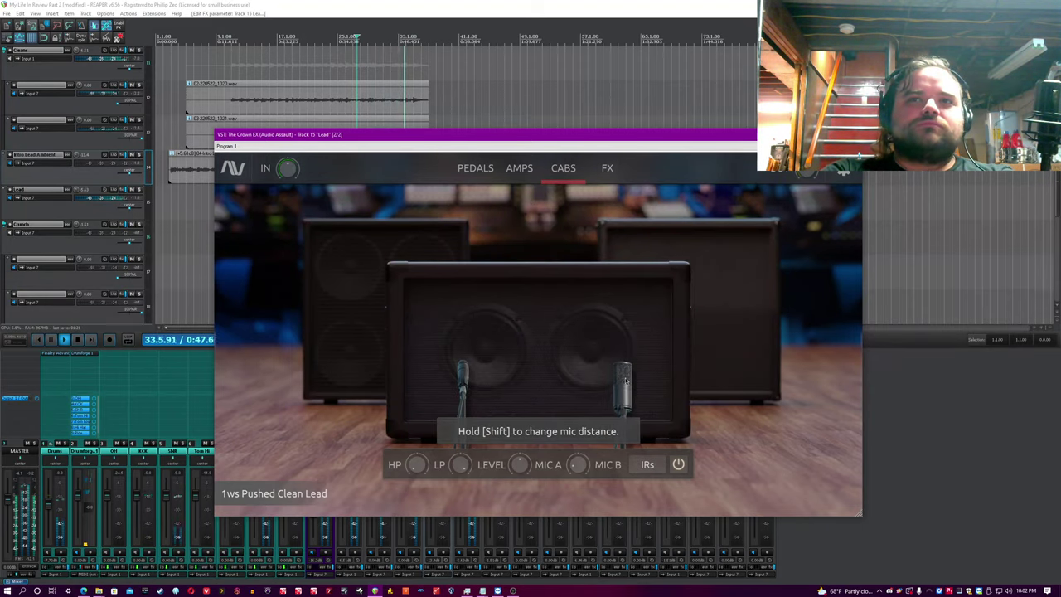
- Rebalance the Lead cabinet's two microphones and move both toward the middle, closing the plug-in and stopping playback when done
left_click_drag(579, 470, 579, 398)
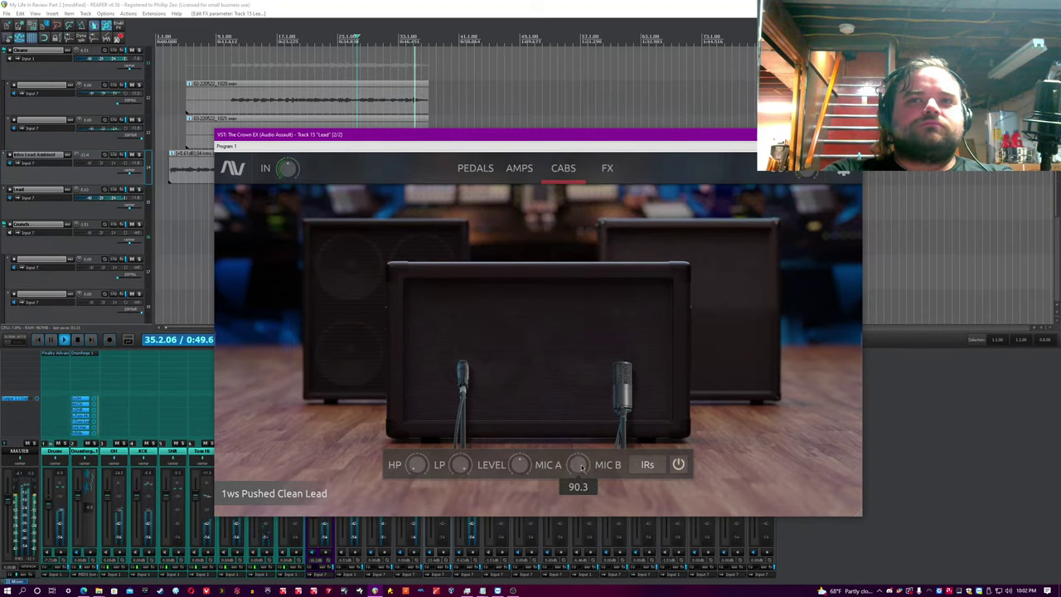
left_click(352, 46)
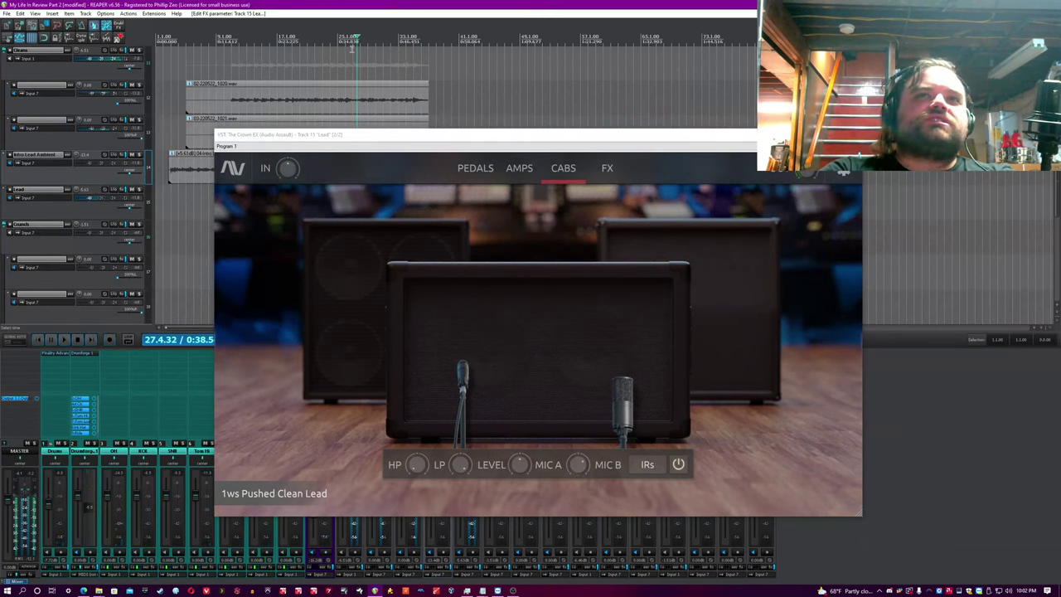
left_click_drag(622, 389, 572, 384)
left_click_drag(464, 381, 516, 358)
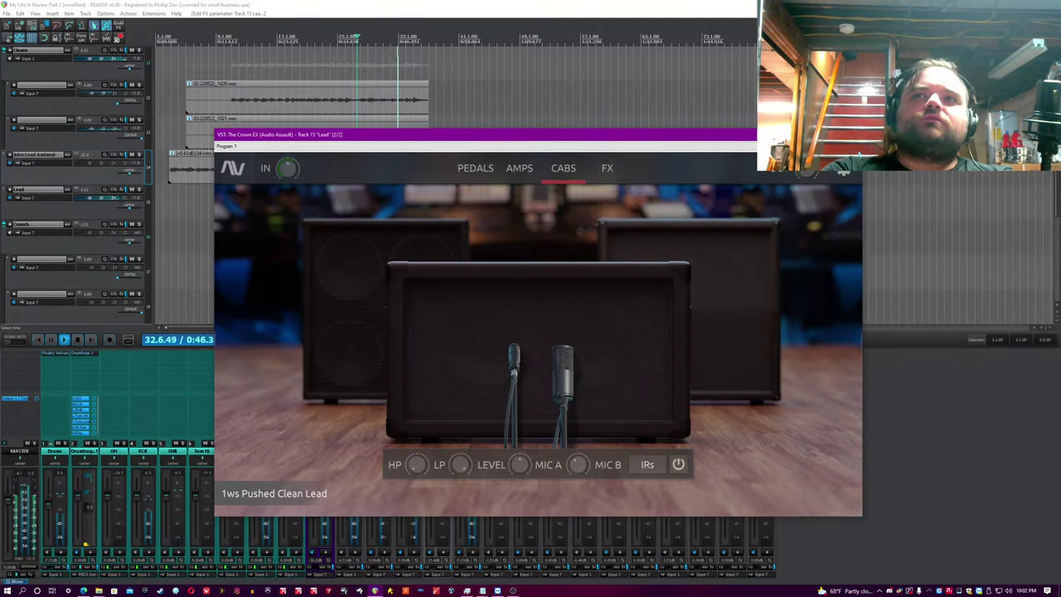
left_click(854, 135)
key("space")
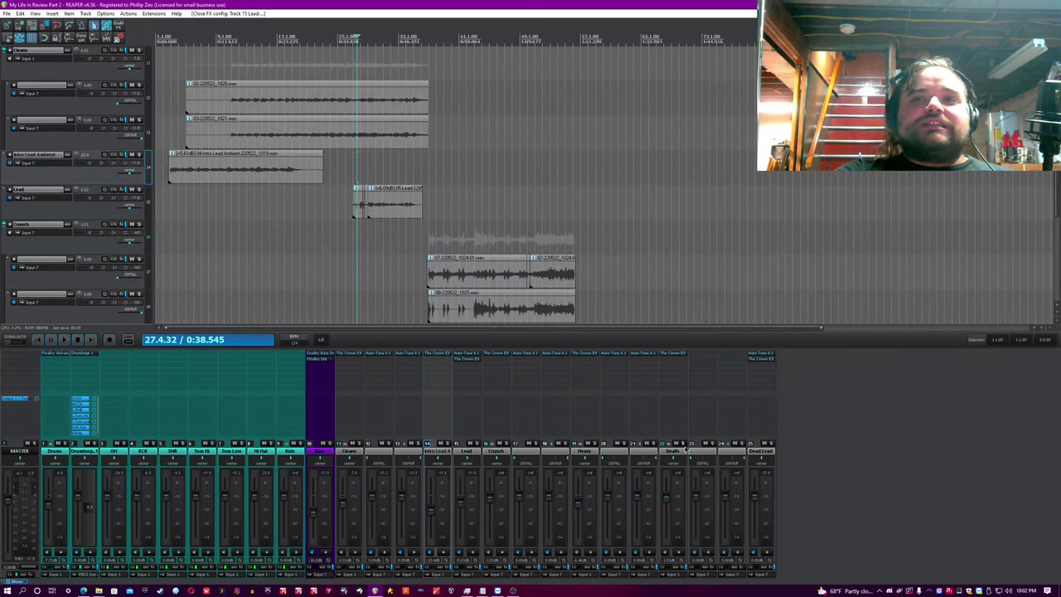
- Place the edit cursor at the start of the Crunch clips near measure 36, with the Crunch track selected, and save the project
left_click(705, 454)
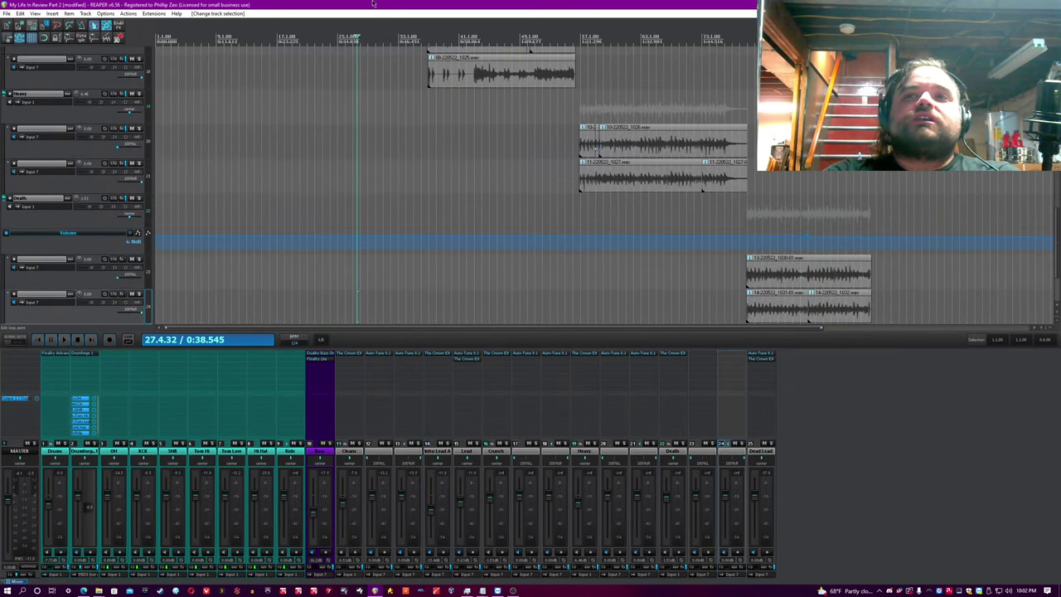
left_click(425, 102)
scroll(425, 103, "up", 4)
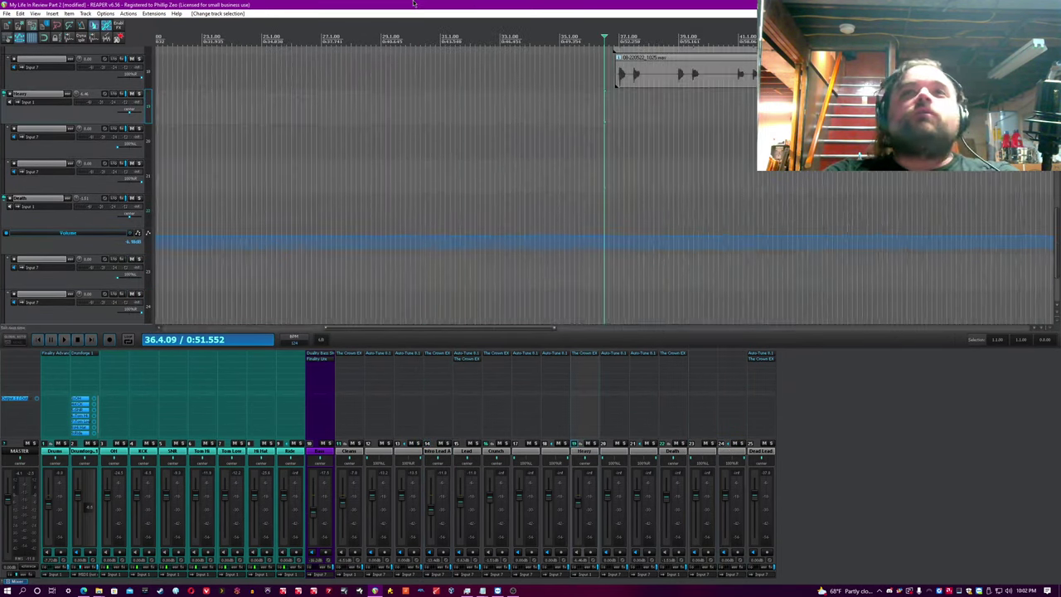
key("ctrl+s")
left_click_drag(1057, 238, 1056, 220)
left_click(616, 79)
scroll(616, 79, "up", 1)
scroll(616, 78, "up", 3)
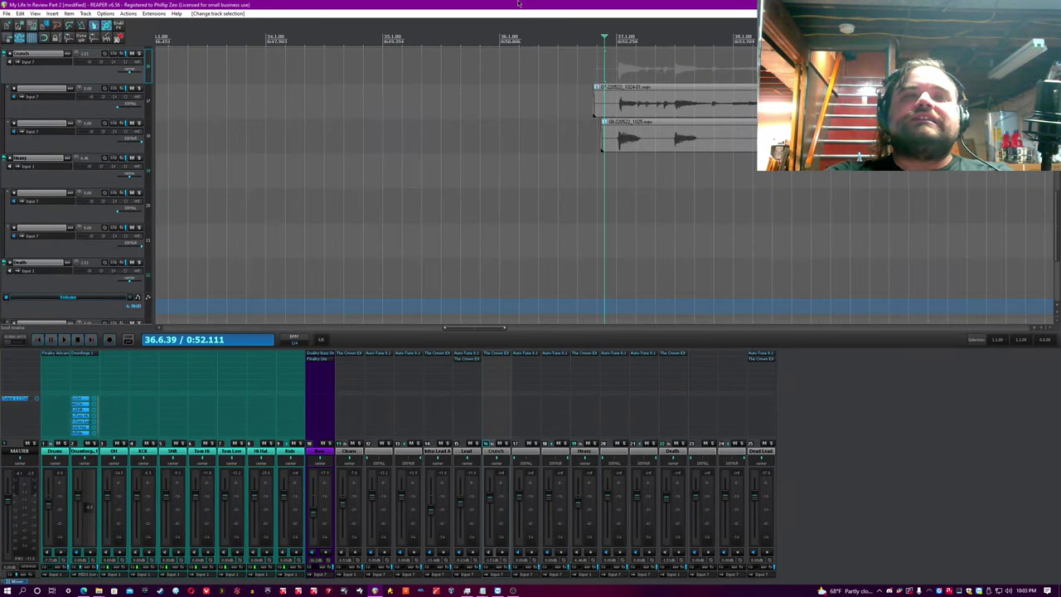
key("ctrl+s")
scroll(502, 4, "down", 3)
- Cycle the amp in The Crown EX on Lead through its HI, LO and CL channels and return it to clean
left_click(466, 359)
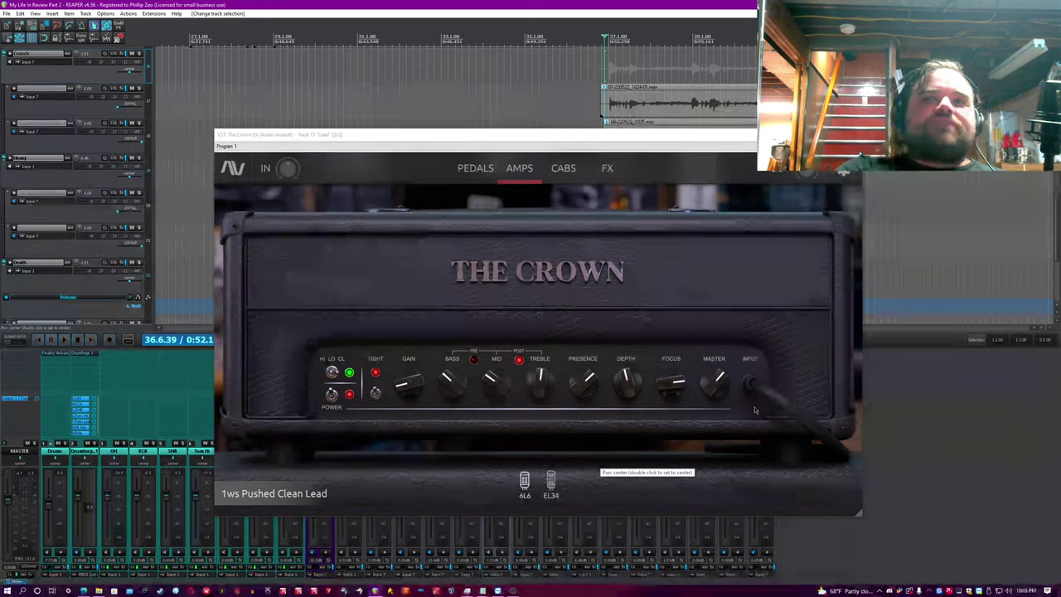
mouse_move(332, 376)
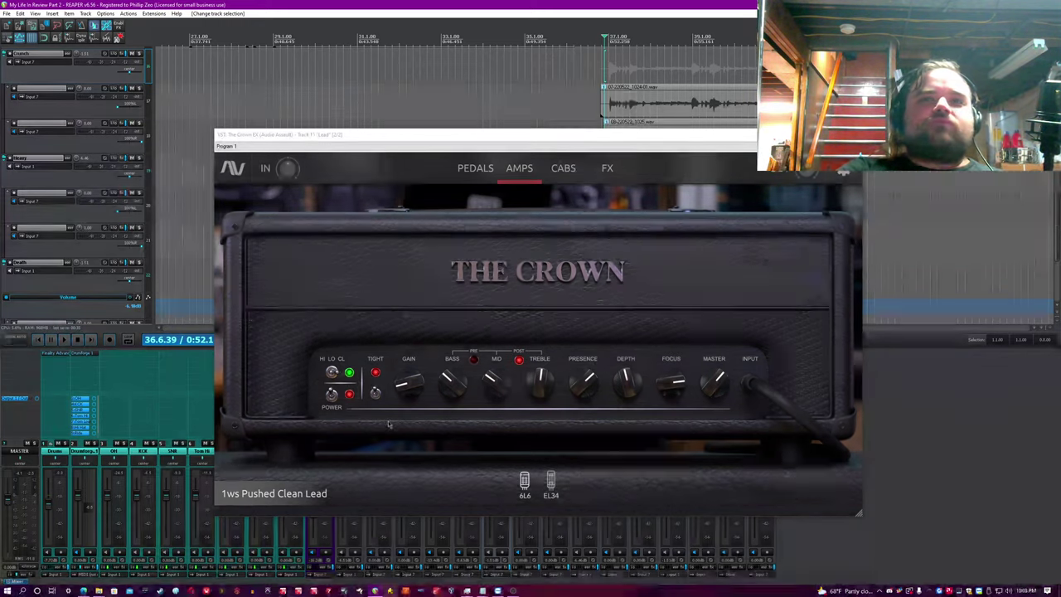
left_click(333, 373)
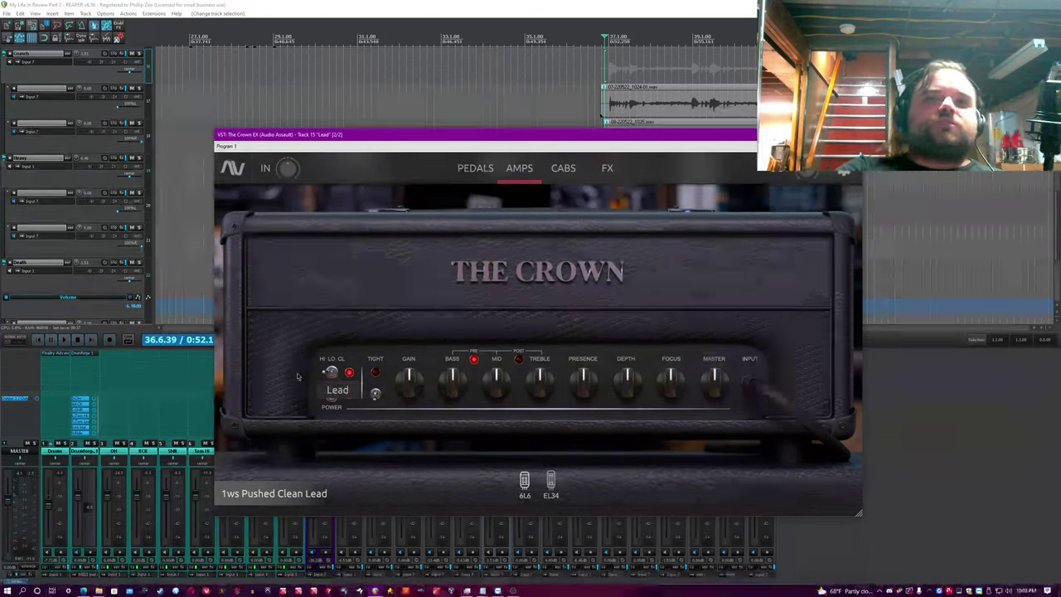
left_click(333, 373)
left_click(335, 374)
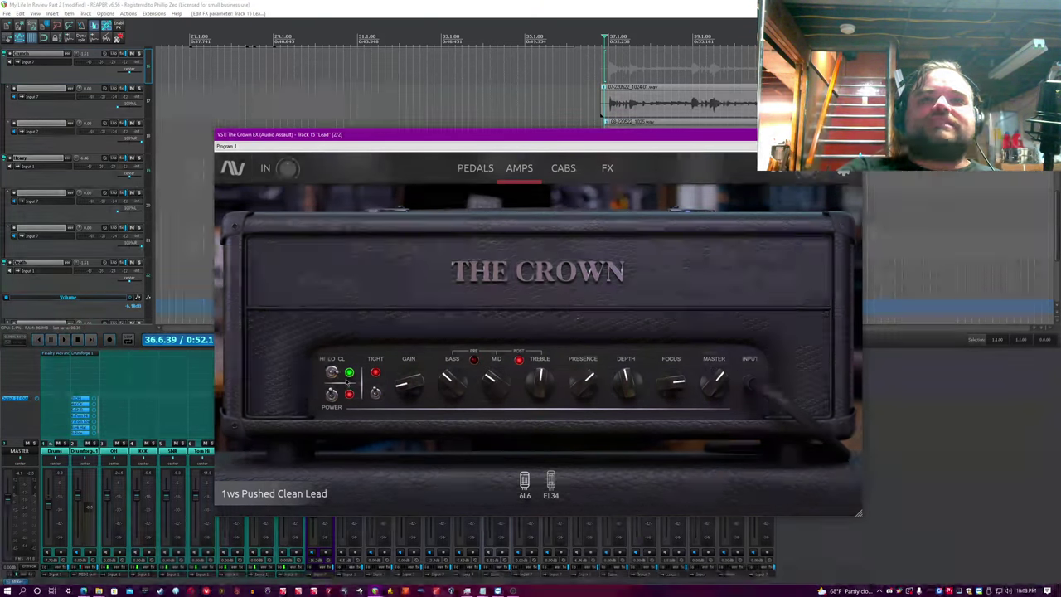
left_click(332, 373)
left_click(332, 373)
left_click(332, 373)
left_click(316, 371)
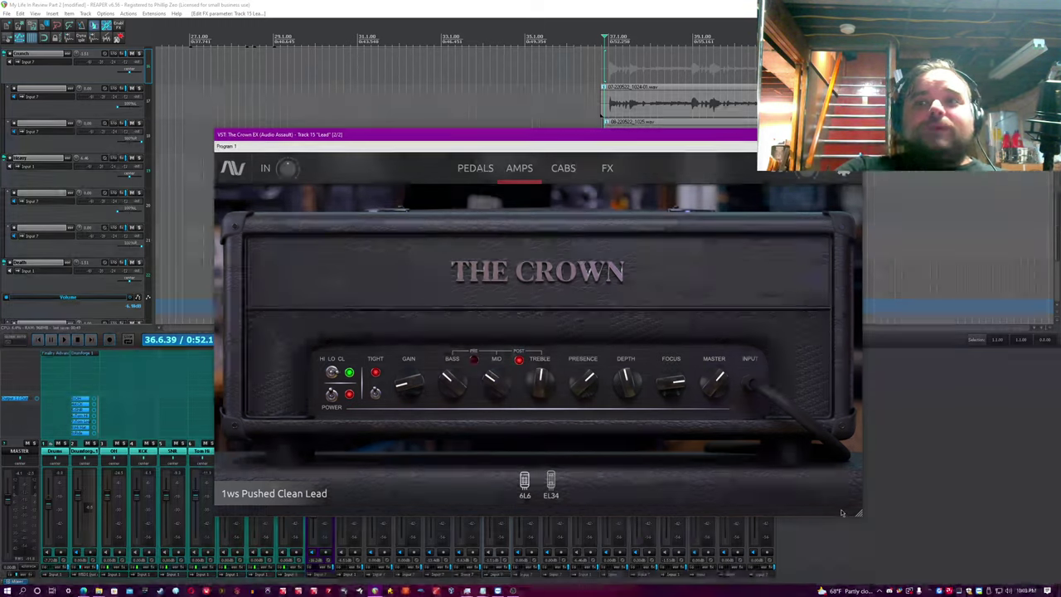
- Shrink The Crown EX window on Lead and enlarge it again to show that the interface can be resized
left_click_drag(857, 513, 745, 448)
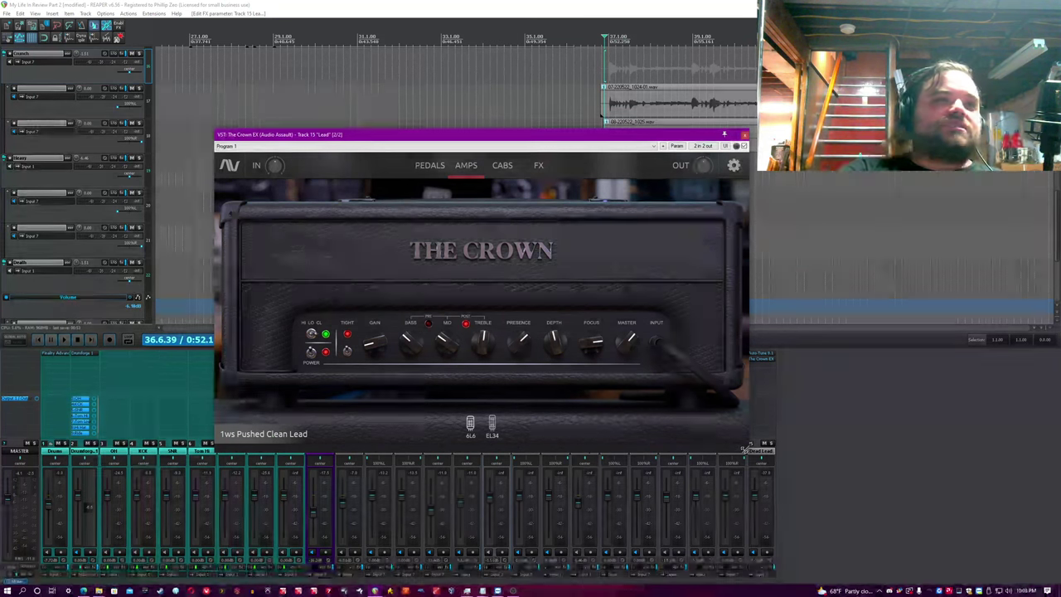
left_click_drag(745, 447, 825, 494)
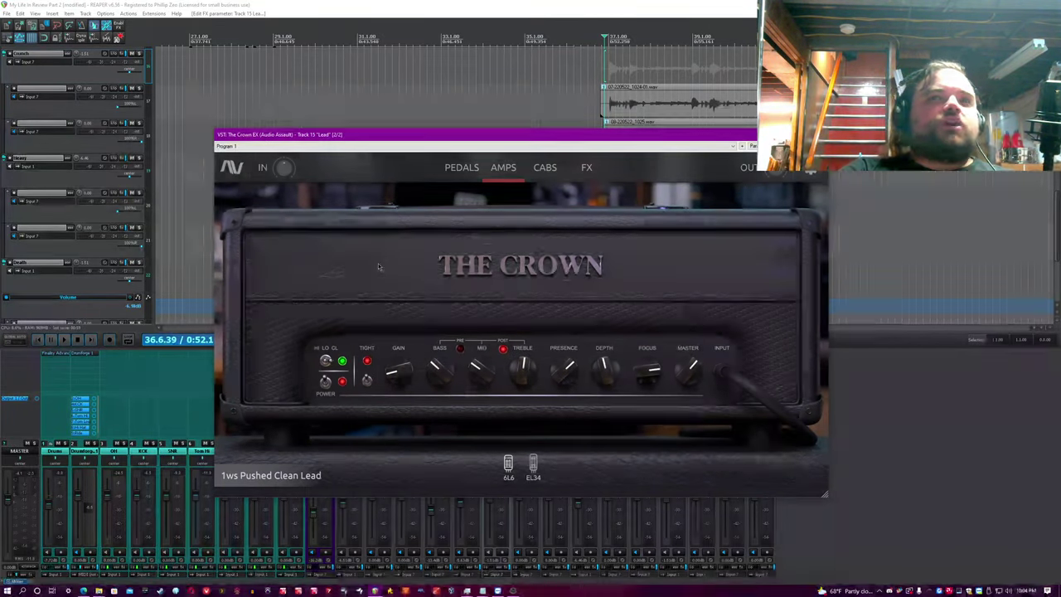